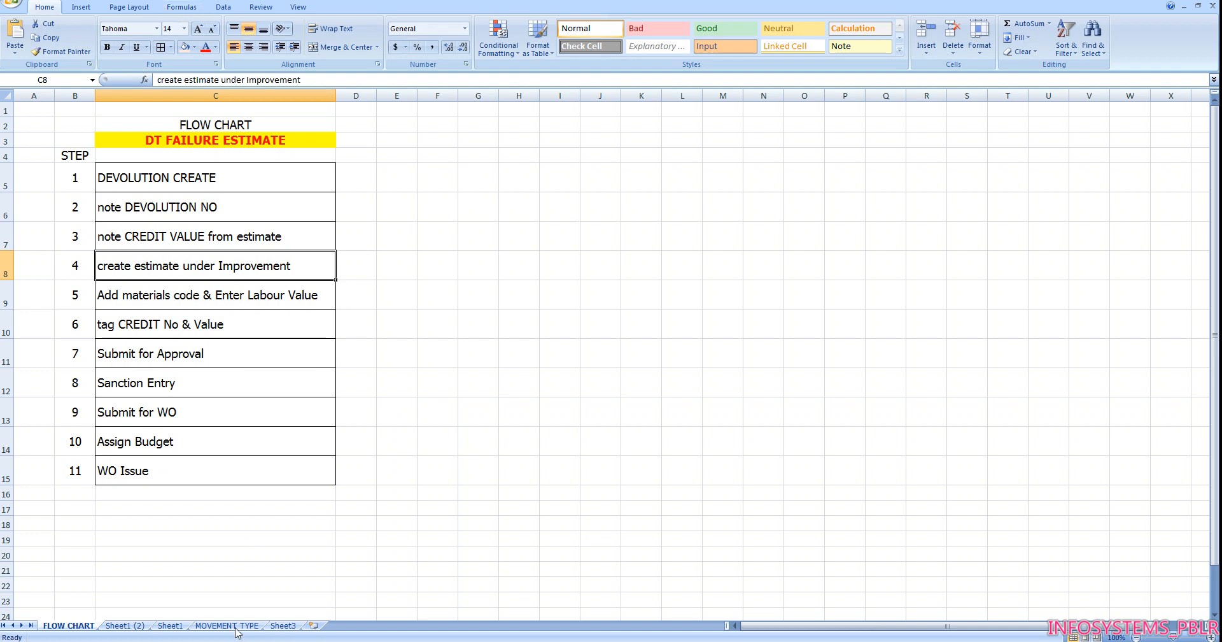
Step: Review the DT failure estimate requirements on Sheet1 (2), including the ERP code for the new/SH DT
left_click(125, 626)
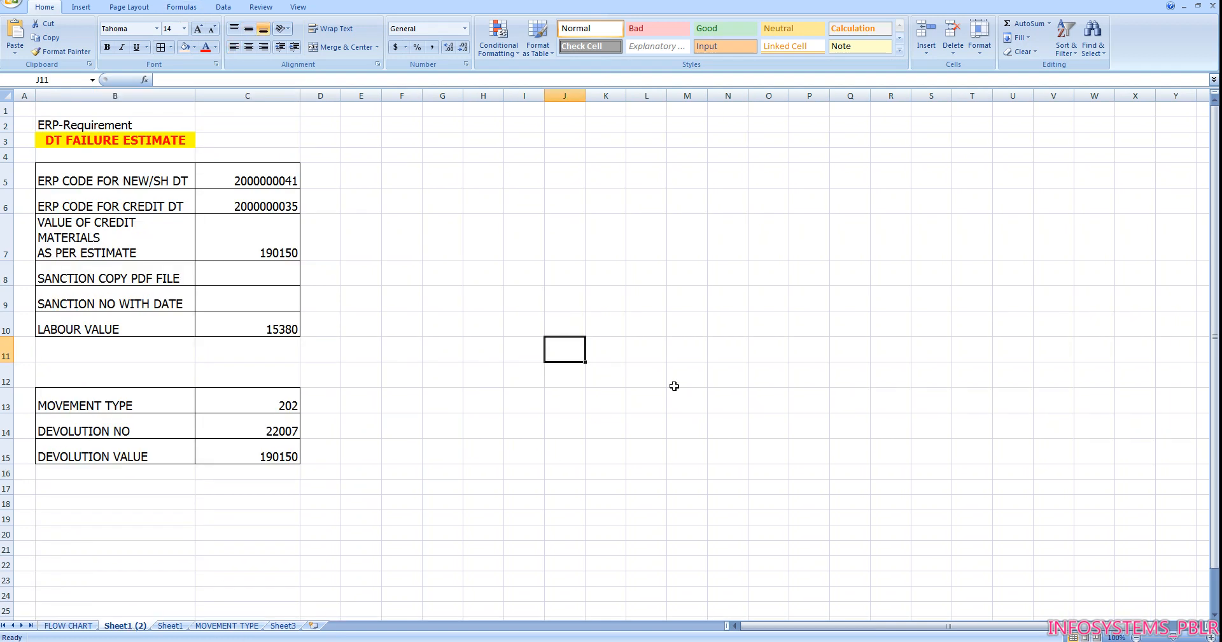
left_click(130, 180)
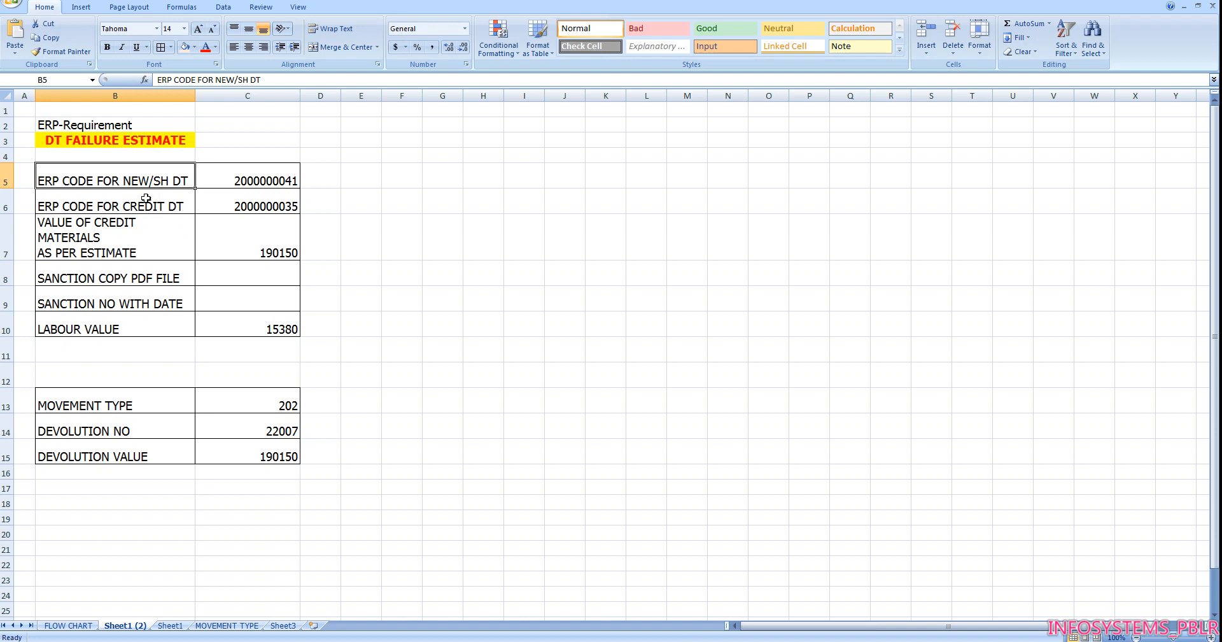
left_click(225, 184)
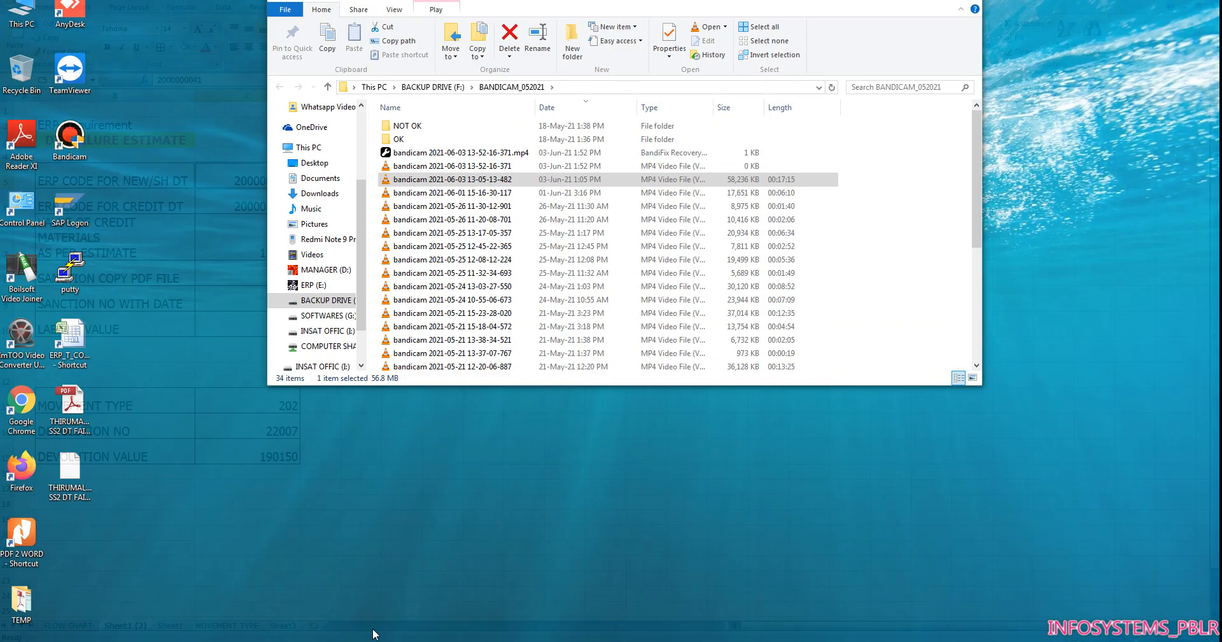
Step: Open the THIRUMALAPDY SS2 DT FAILURE PDF from the desktop folder and read through the sanction memo
left_click(375, 634)
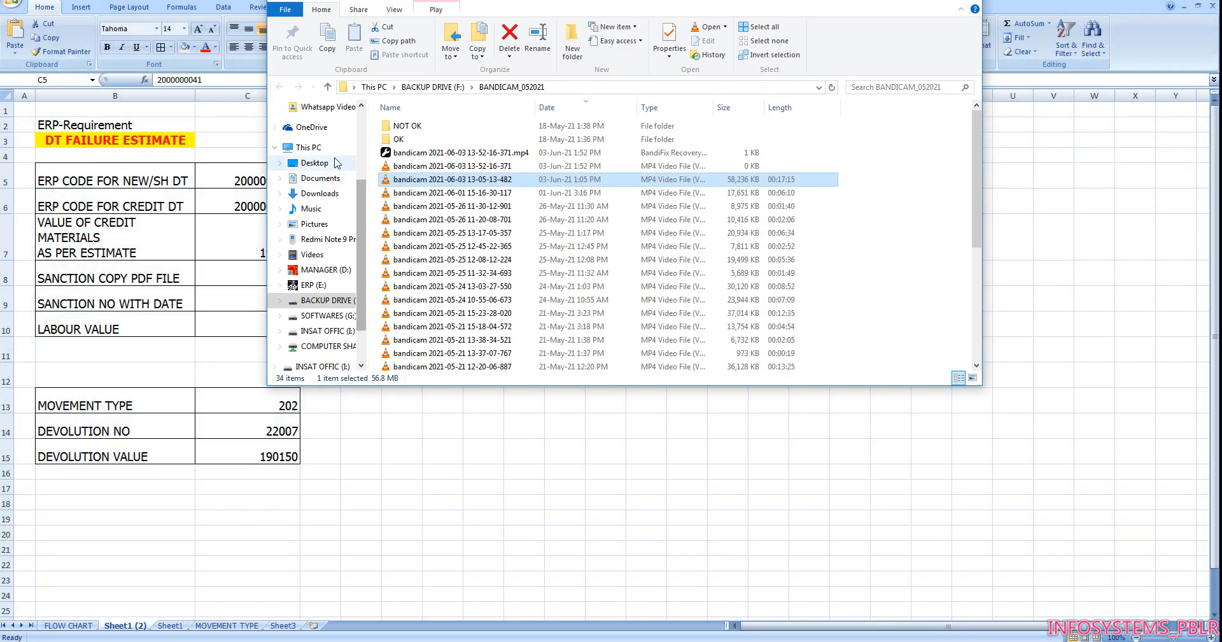
left_click(320, 164)
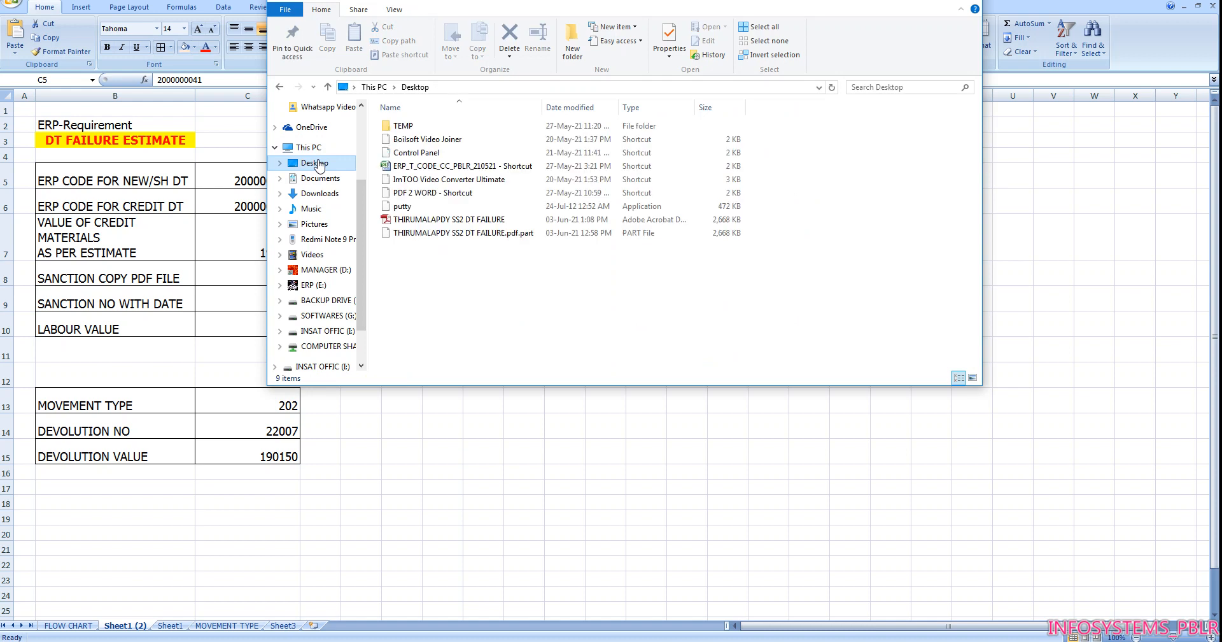
double_click(453, 220)
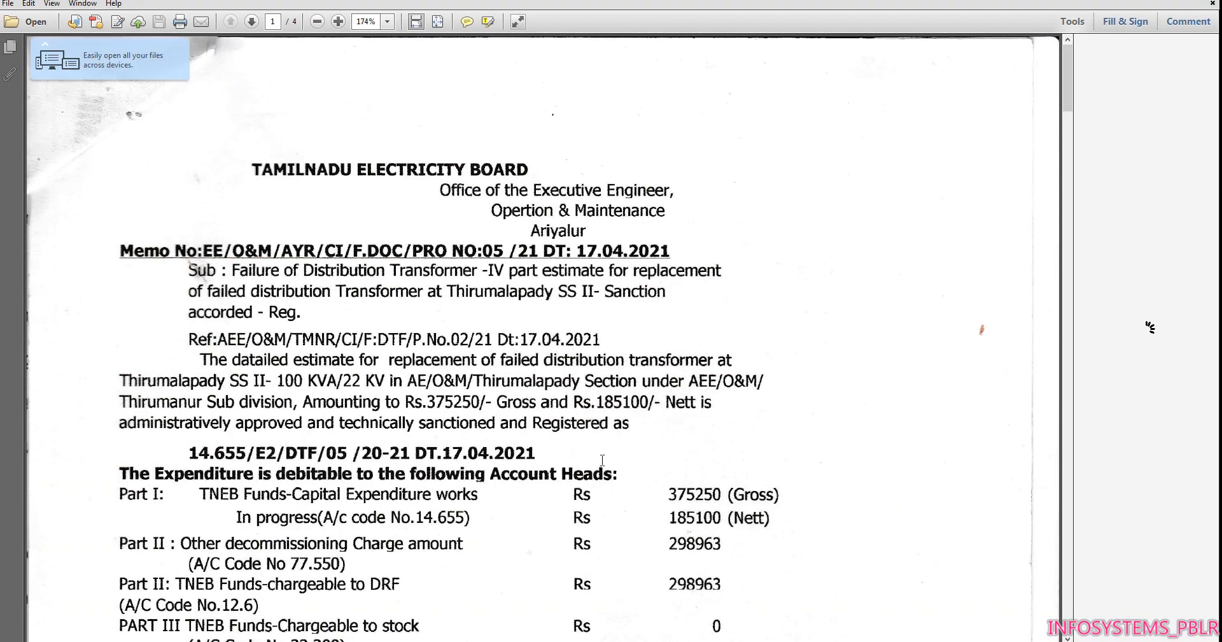
scroll(684, 434, "down", 10)
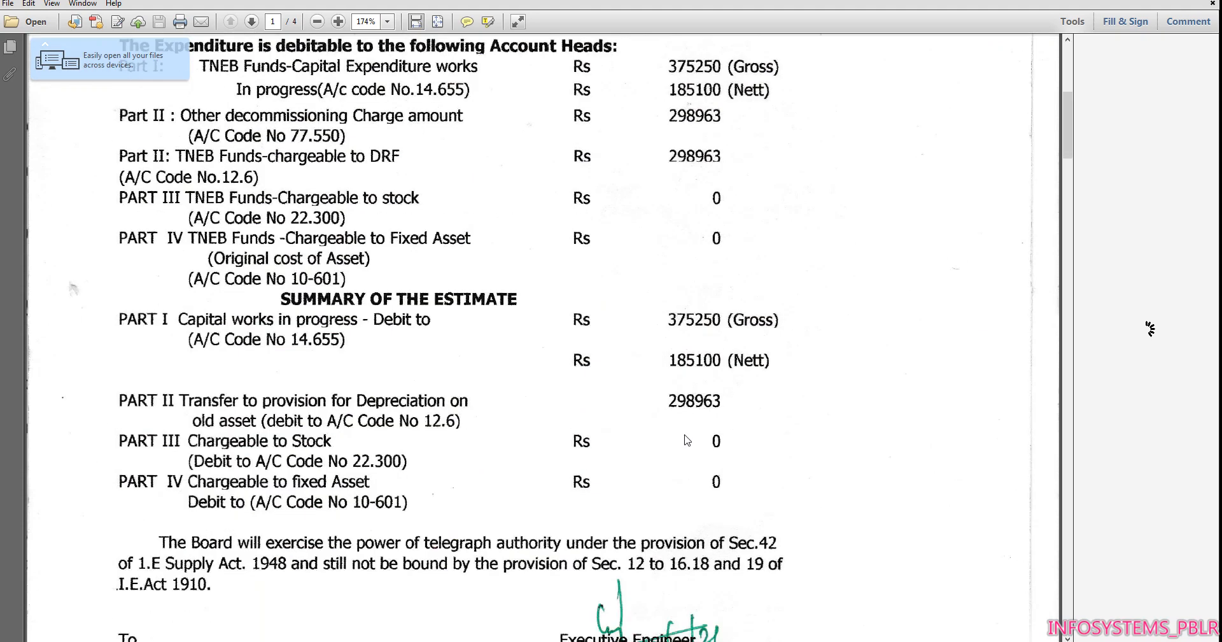
Step: Look up the value of credit materials in the PDF's detailed estimate and return to the requirement sheet
left_click(464, 640)
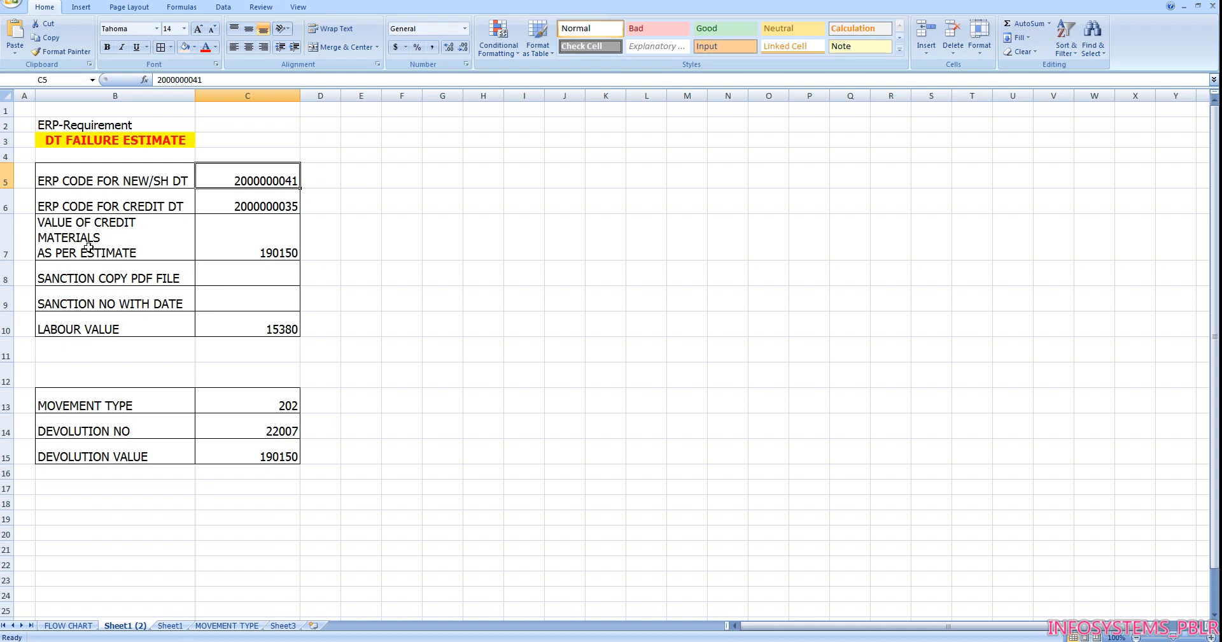
left_click(514, 640)
scroll(516, 260, "down", 3)
scroll(516, 261, "down", 10)
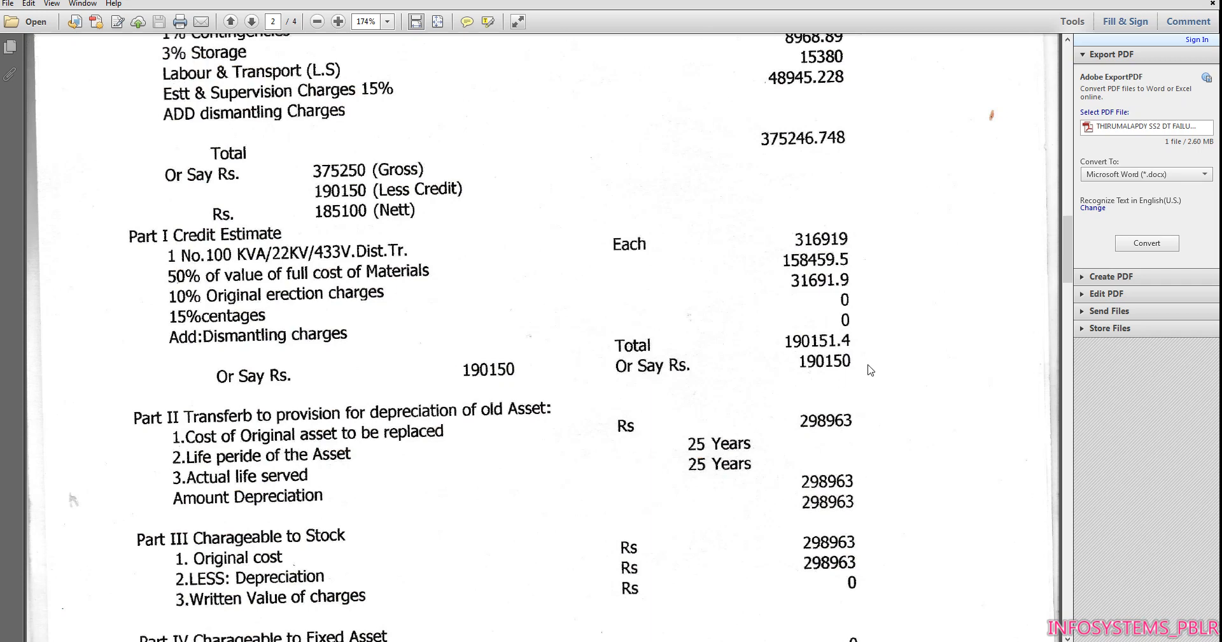
key("alt+Tab")
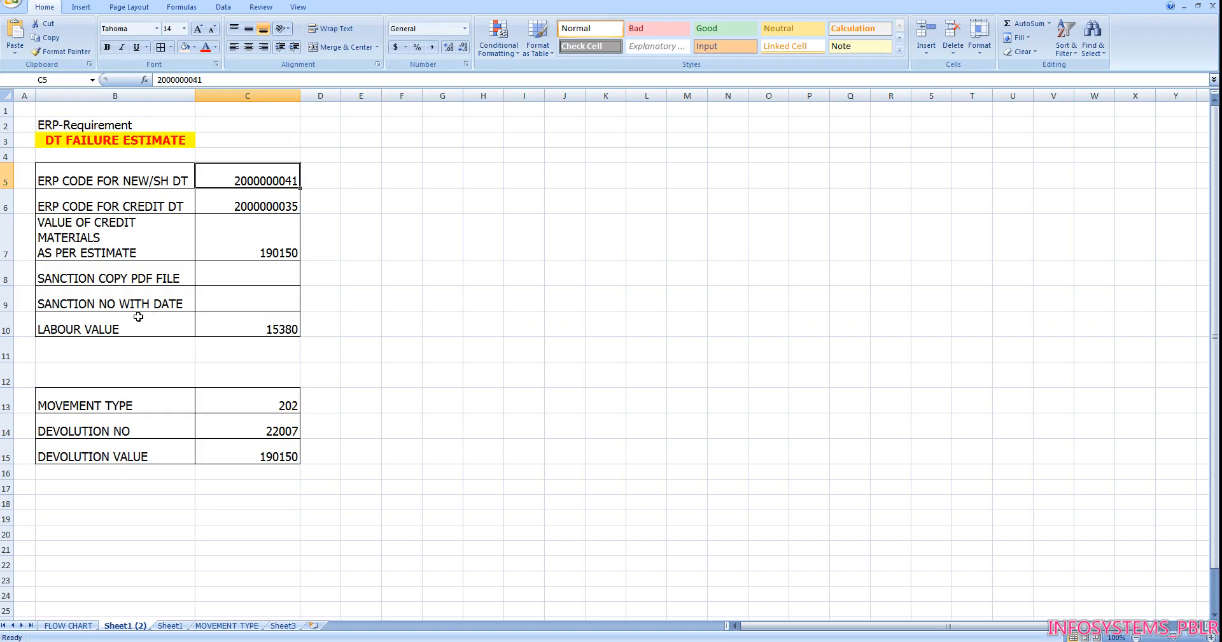
Step: Review the sanction copy and labour value requirements, checking the labour value against the PDF's Labour & Transport amount
left_click(130, 275)
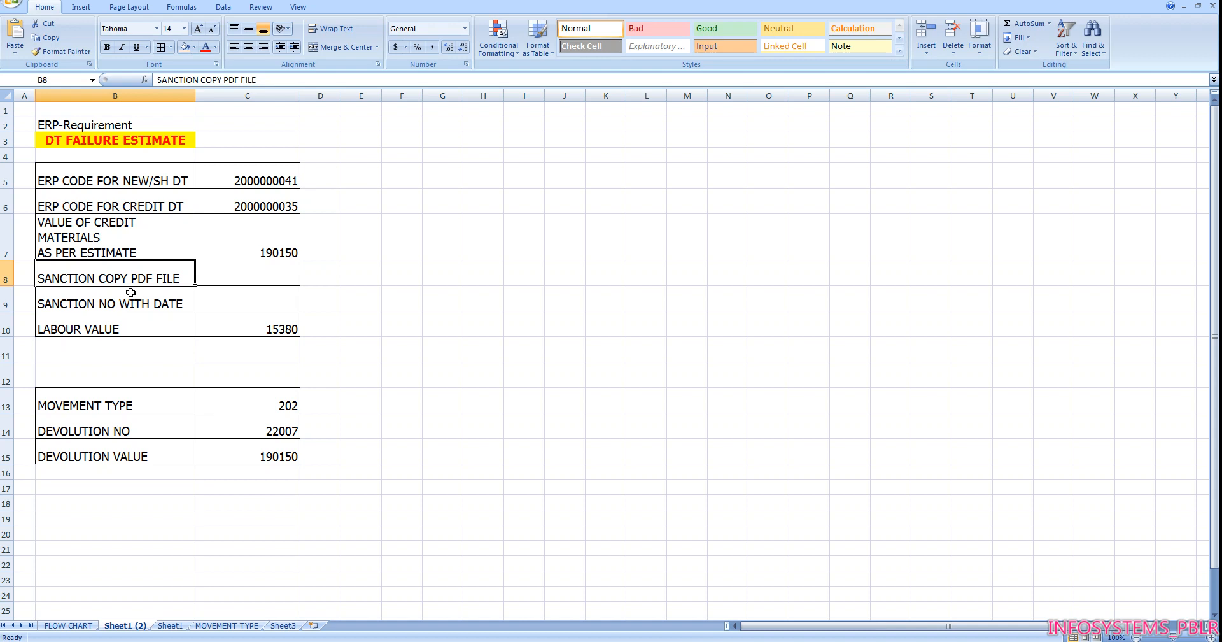
left_click(144, 326)
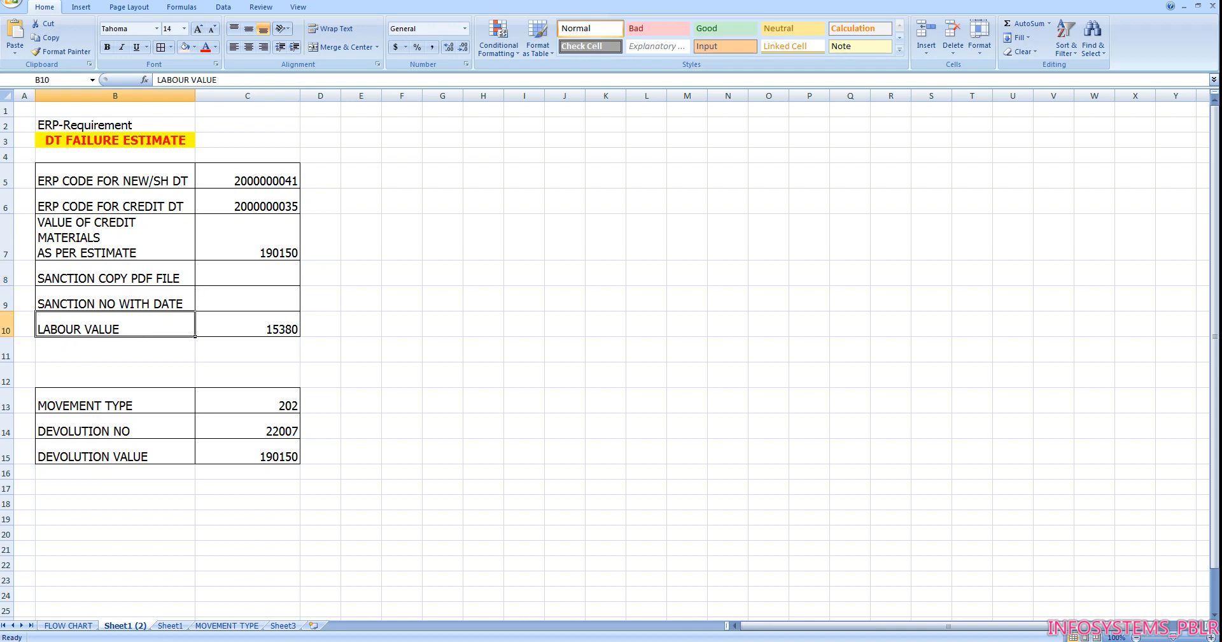
key("alt+Tab")
scroll(625, 254, "up", 5)
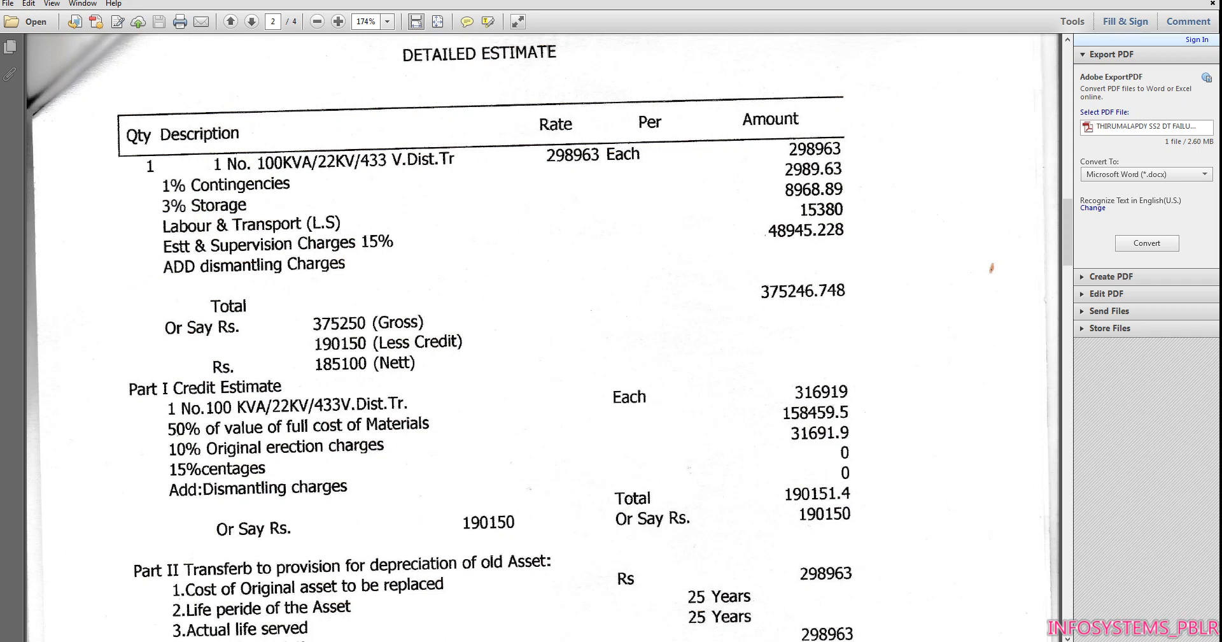
key("alt+Tab")
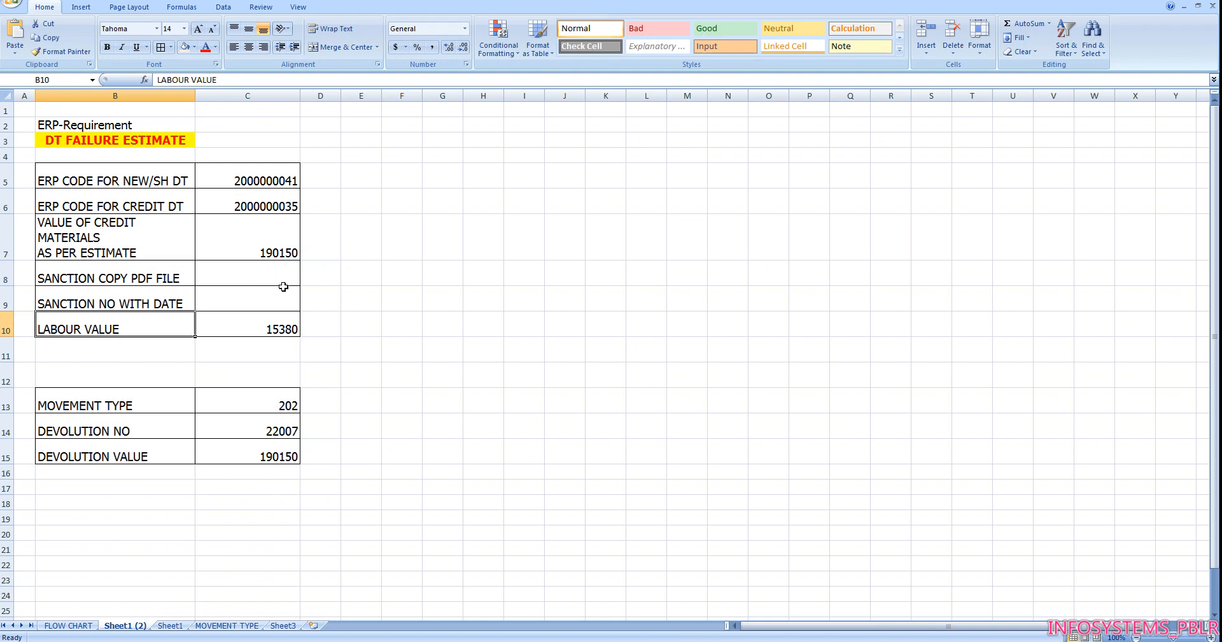
Step: Clear the devolution number in cell C14 and check the devolution value below it
left_click(281, 435)
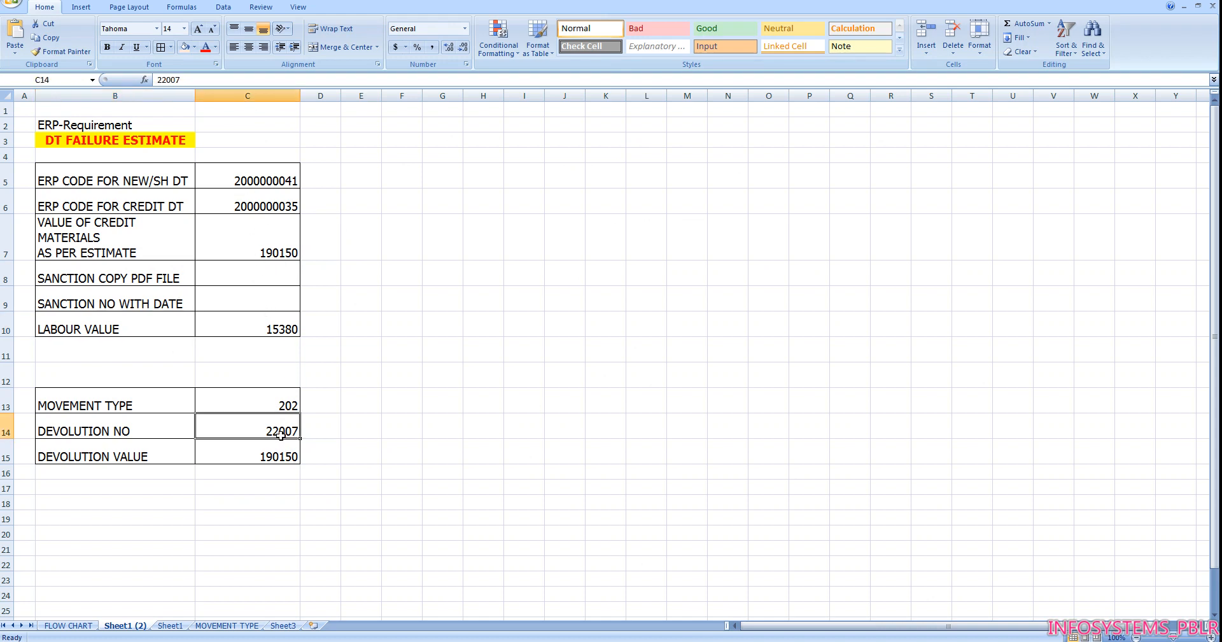
key("Delete")
left_click(273, 459)
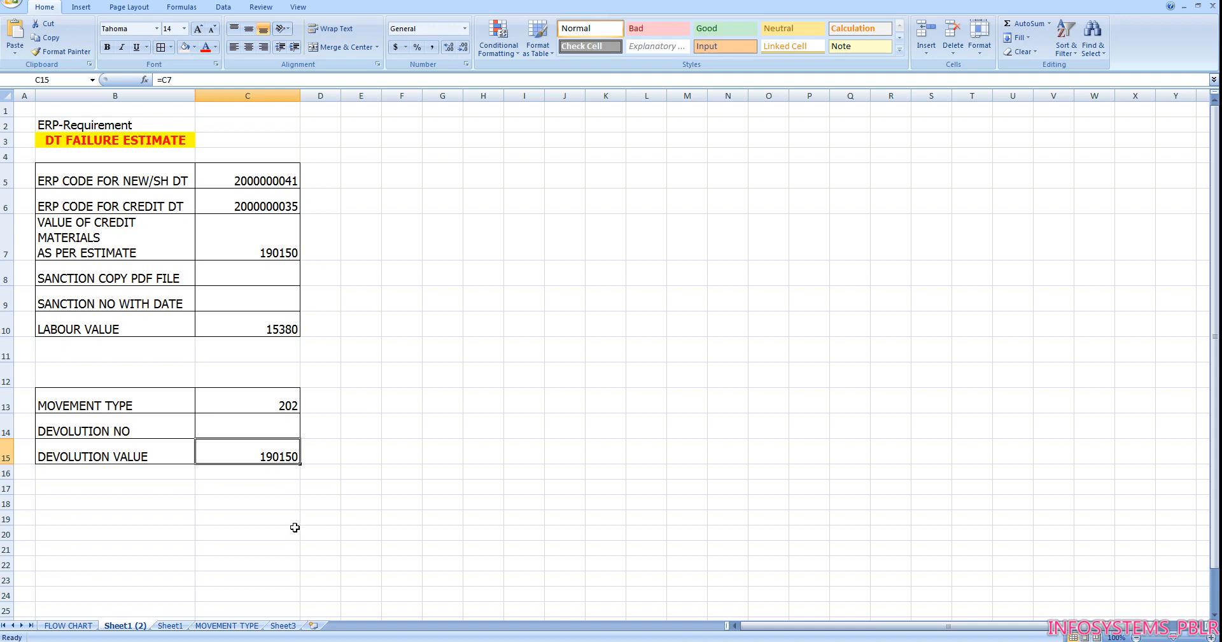
Step: Check the new estimate's devolution code on the MOVEMENT TYPE sheet and open ZMB21 reservation creation in SAP
left_click(227, 625)
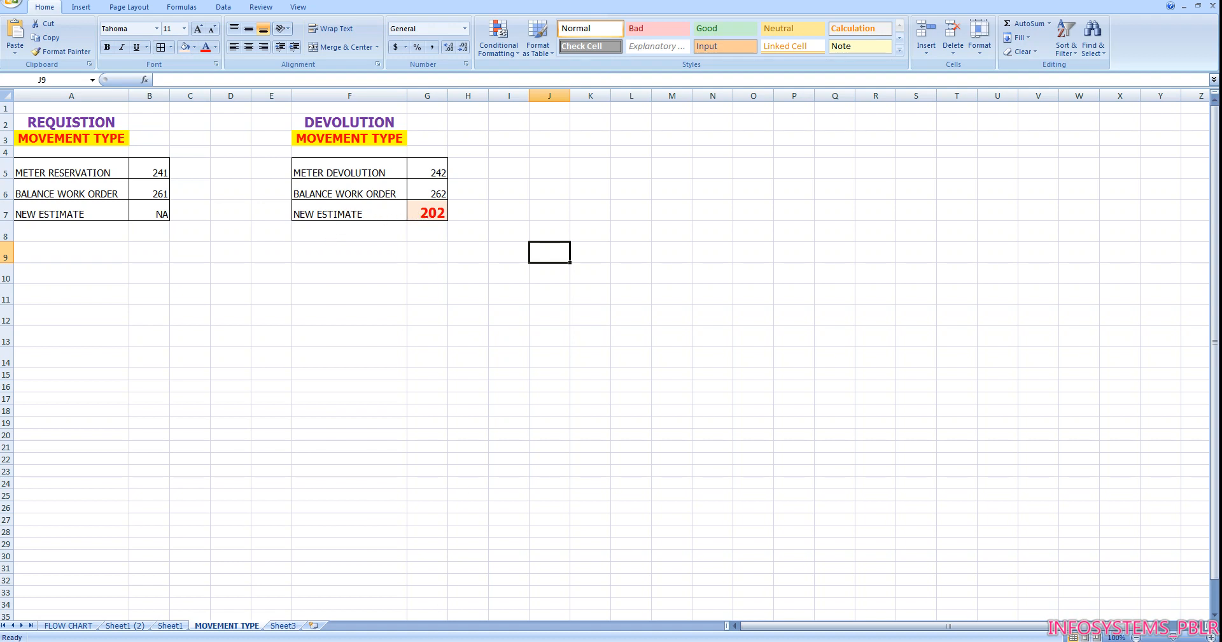
mouse_move(418, 641)
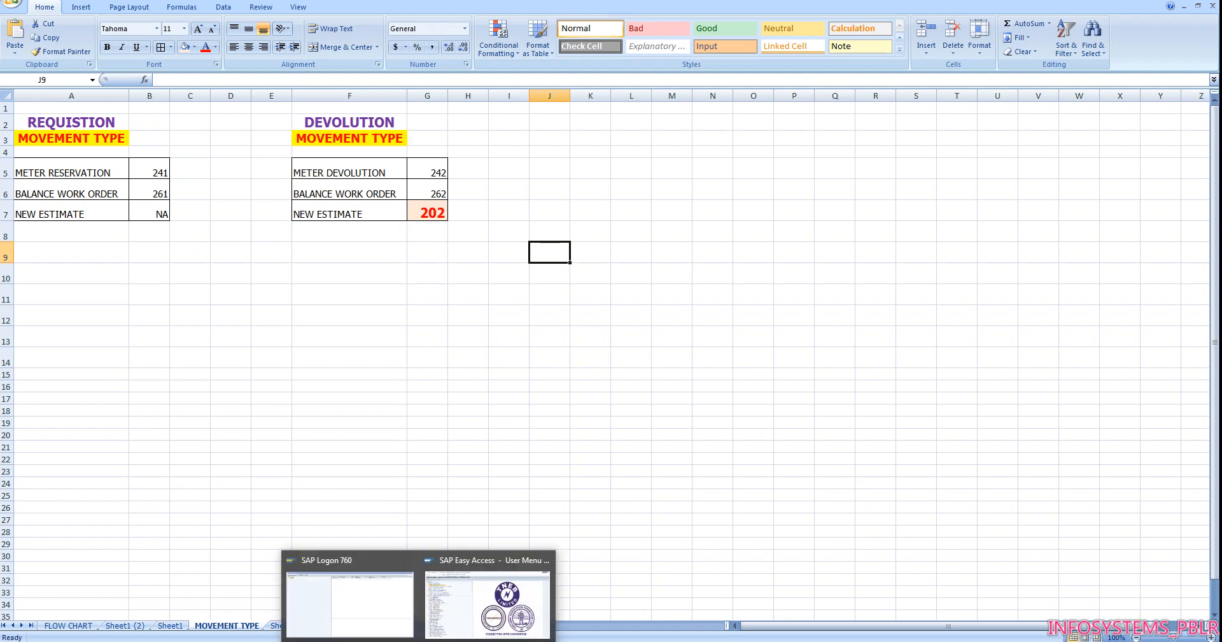
left_click(462, 633)
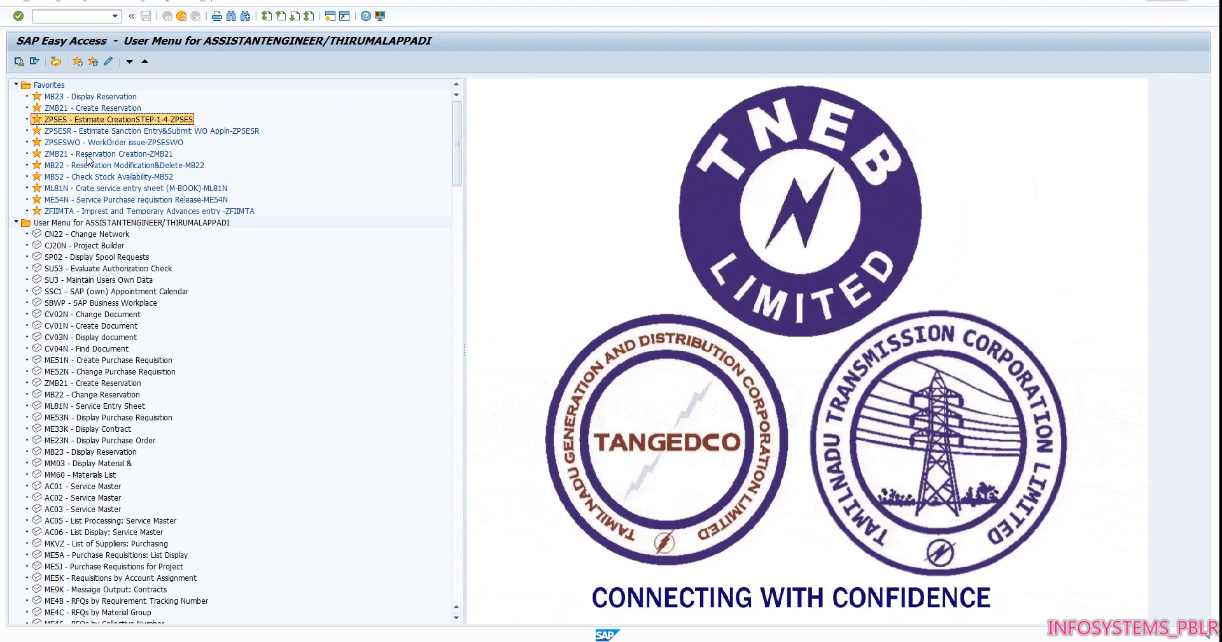
double_click(88, 154)
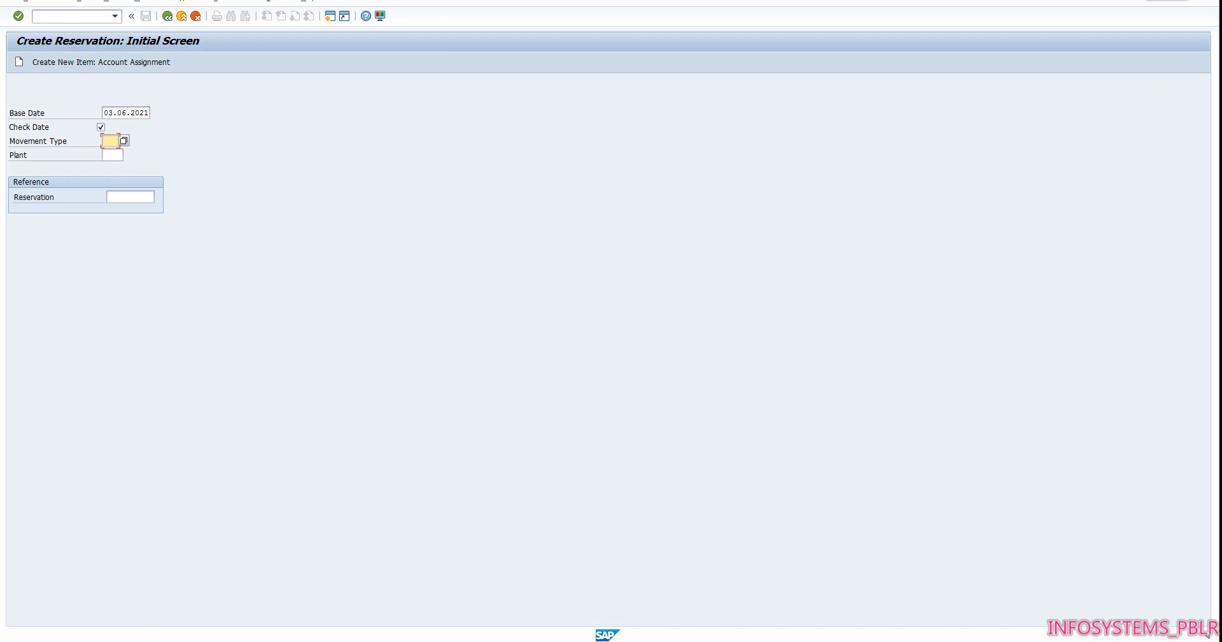
Step: Set the reservation's movement type to 202 and plant to 2230, and proceed to the new items screen
left_click(445, 641)
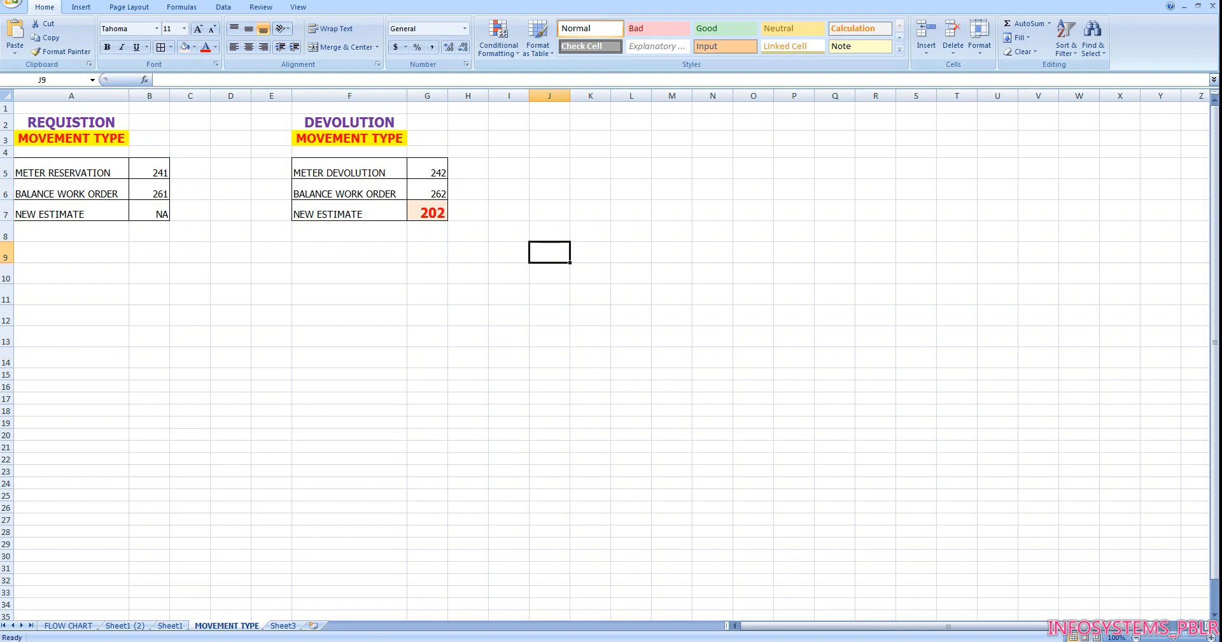
mouse_move(446, 640)
left_click(465, 604)
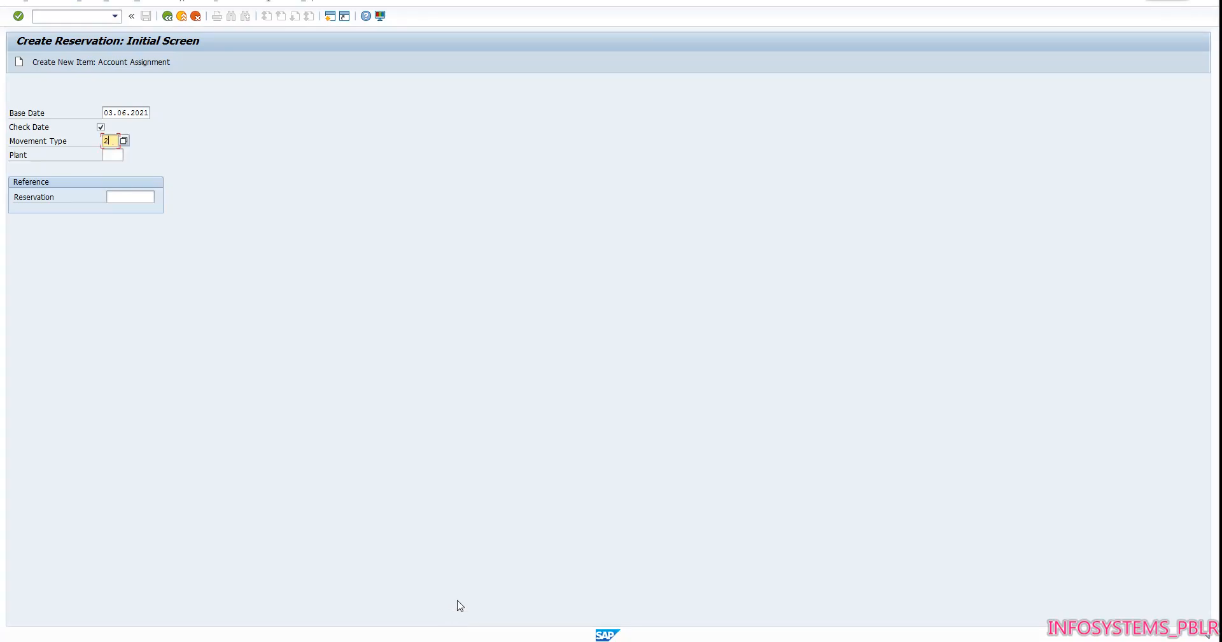
key("Tab")
type("2230")
key("Return")
key("Return")
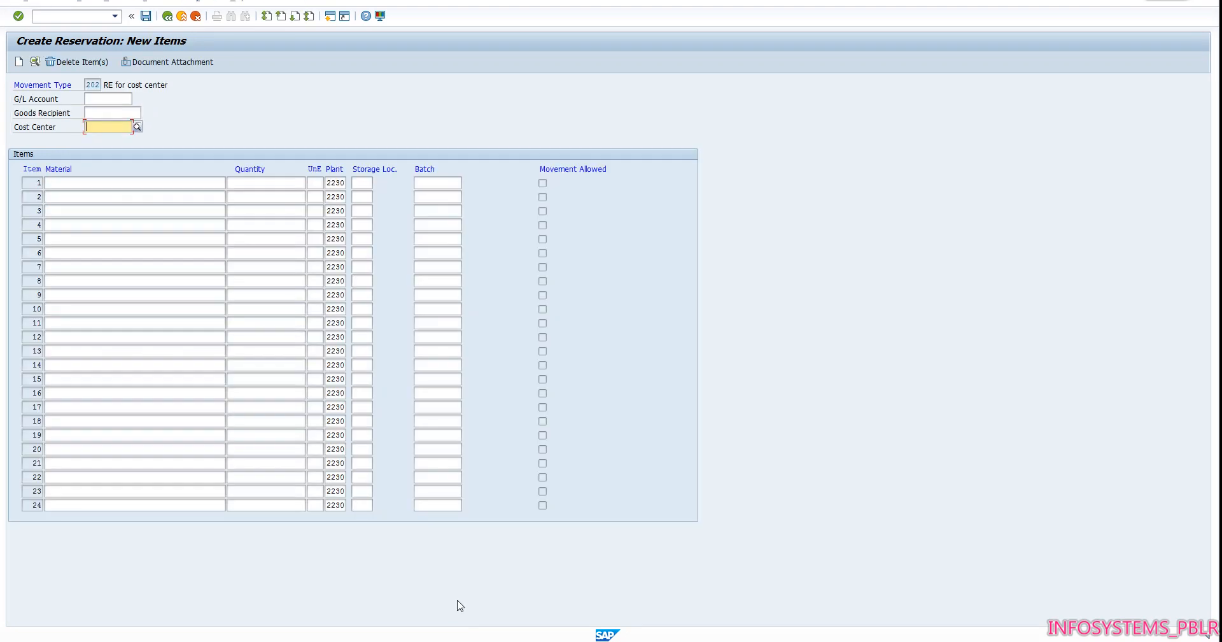
Step: Enter FOREMAN as goods recipient and 22301481 as cost center, and confirm the reservation header
left_click(97, 114)
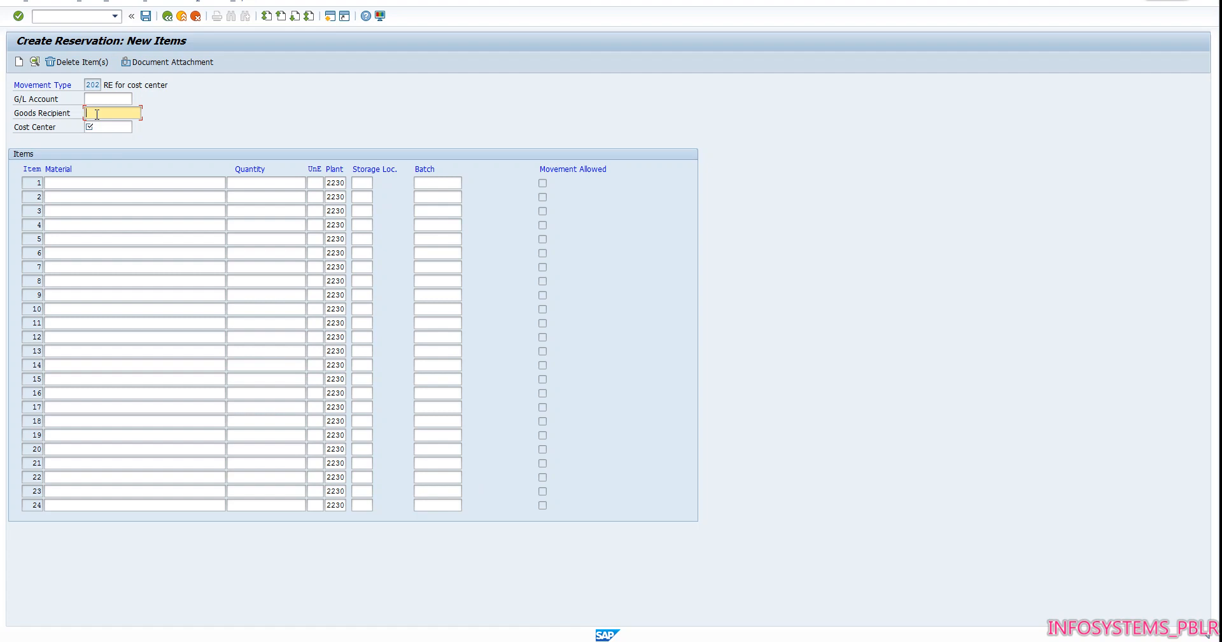
type("FOREMAN")
key("Tab")
type("2230")
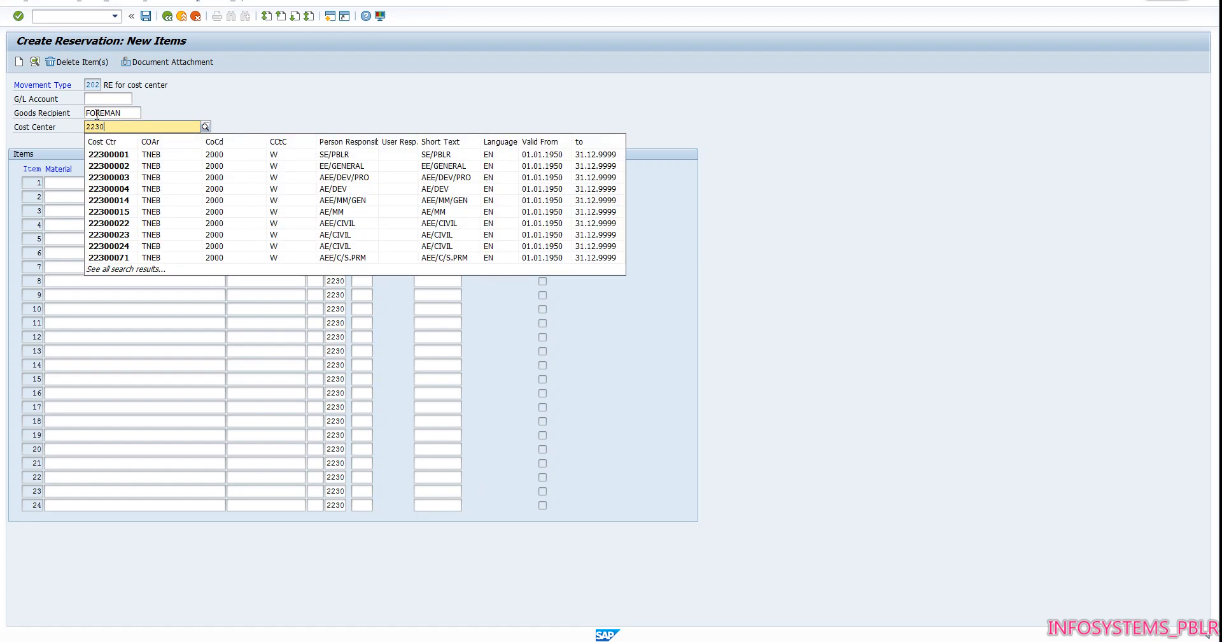
type("1481")
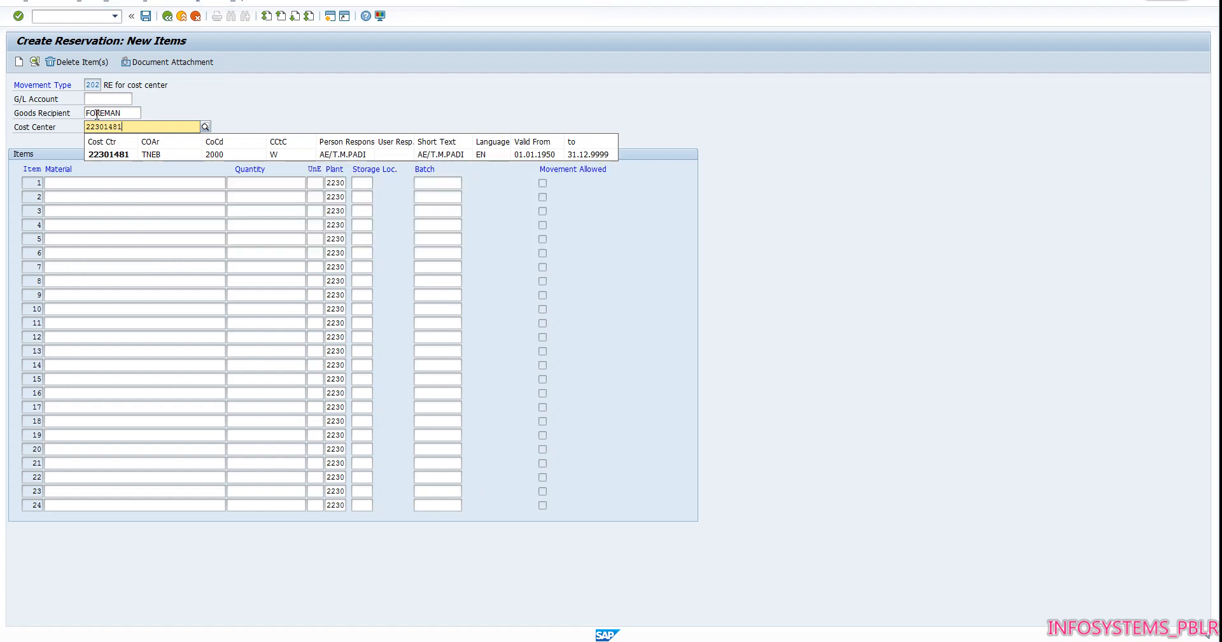
left_click(121, 156)
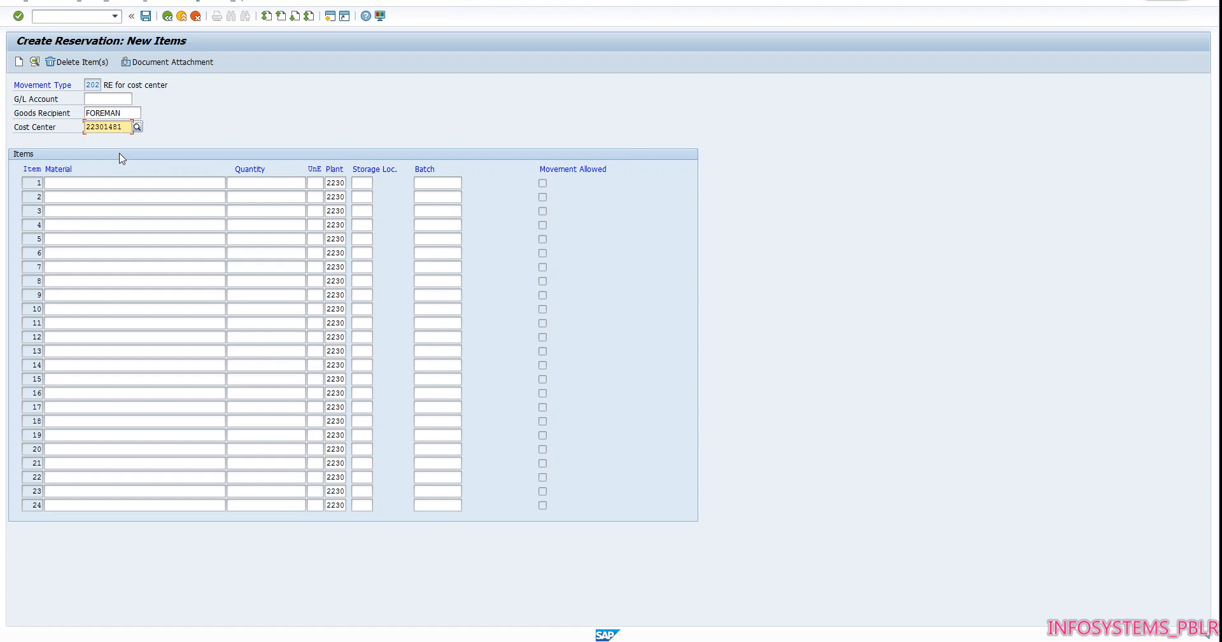
key("Return")
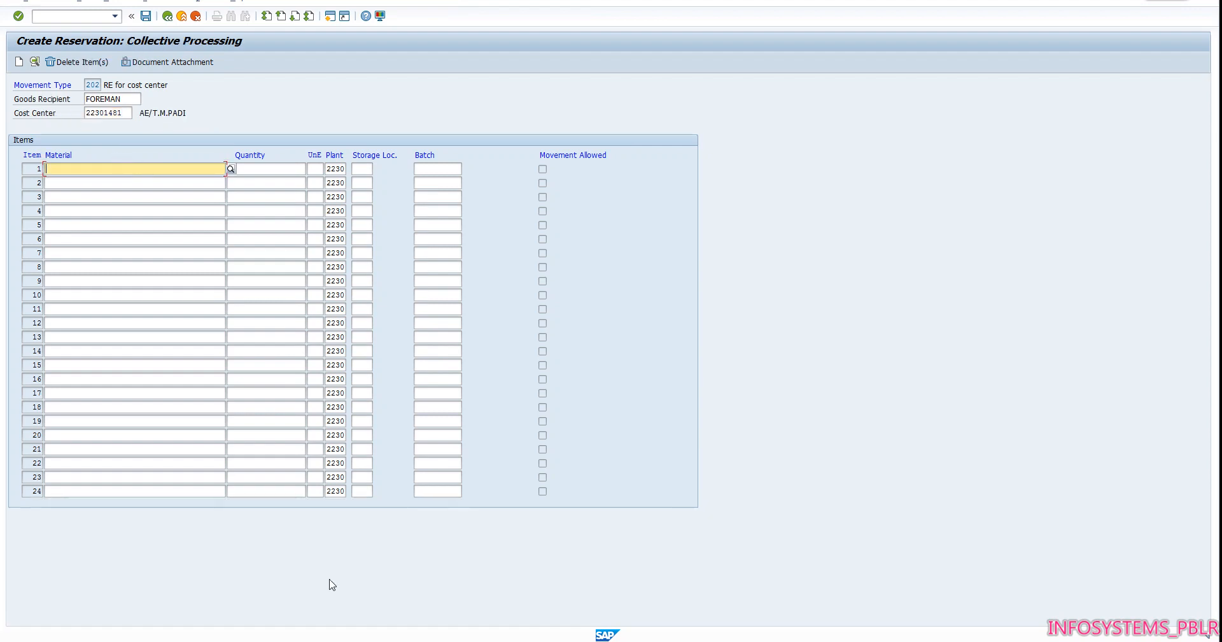
left_click(347, 640)
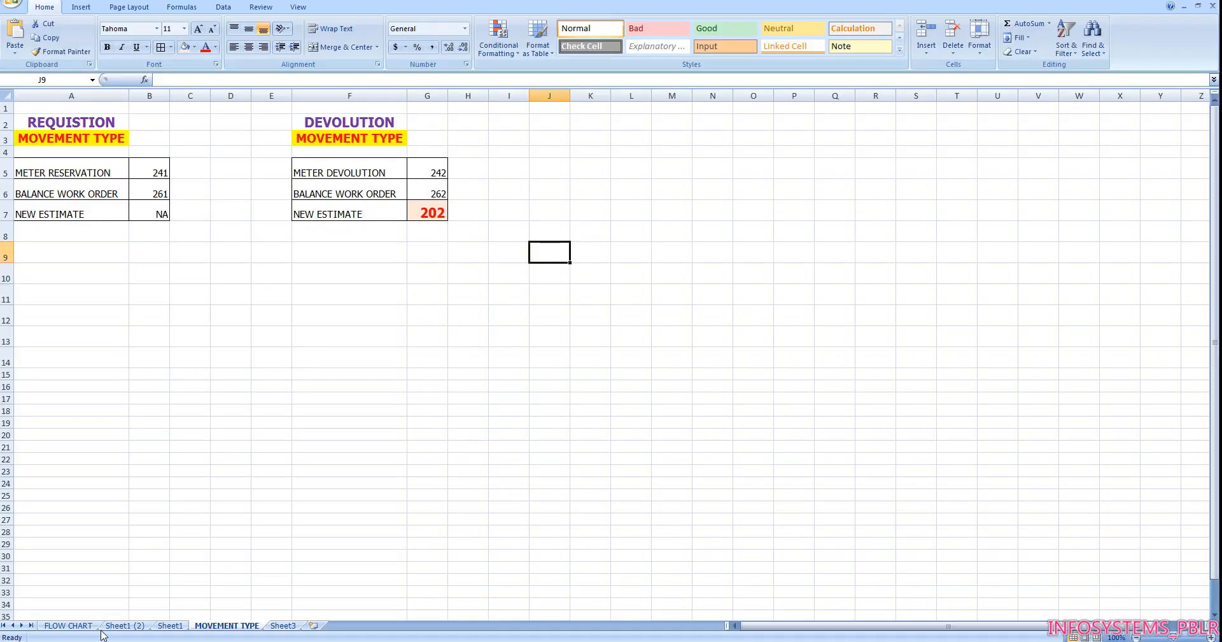
left_click(124, 626)
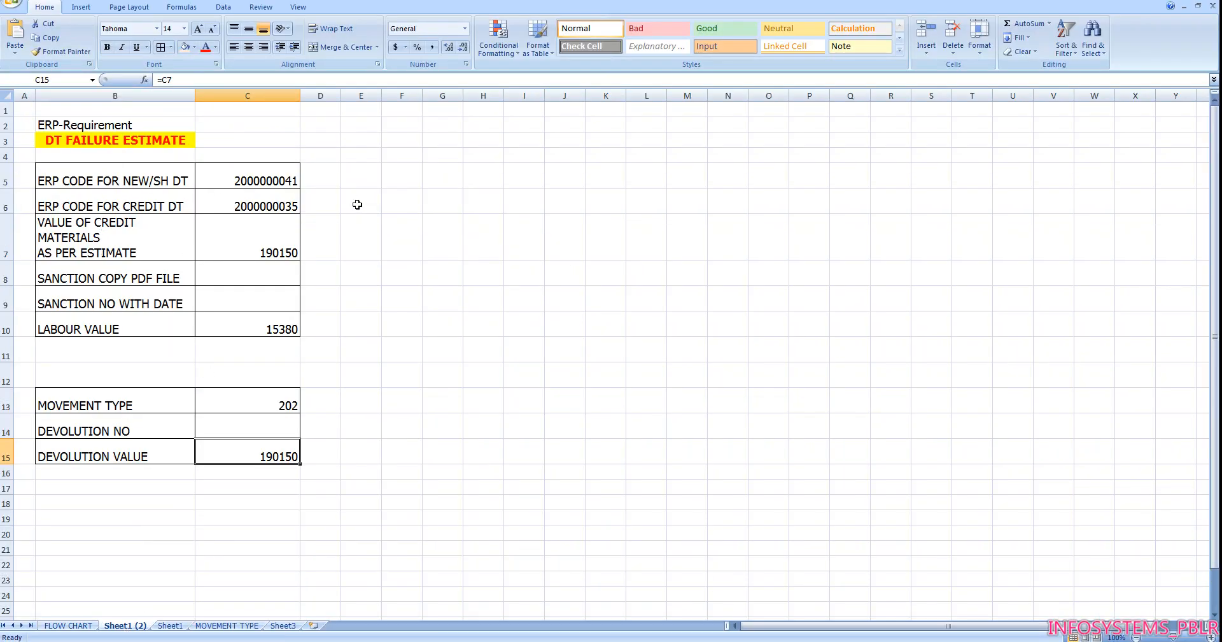
left_click(232, 185)
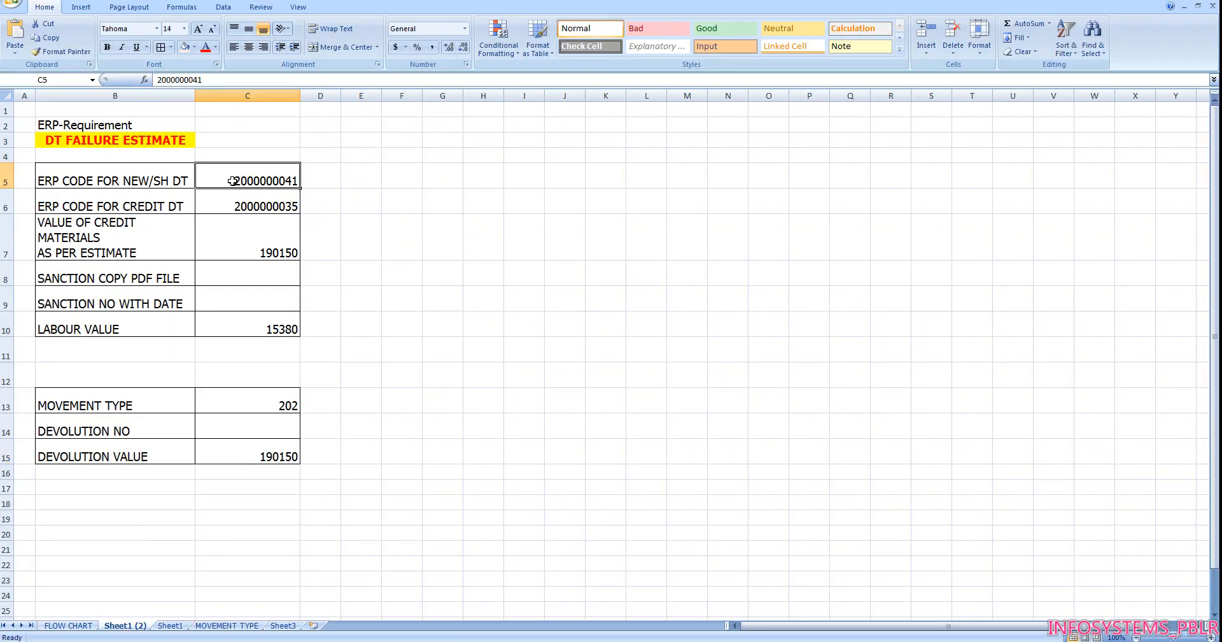
left_click(210, 81)
left_click_drag(210, 81, 156, 80)
key("ctrl+c")
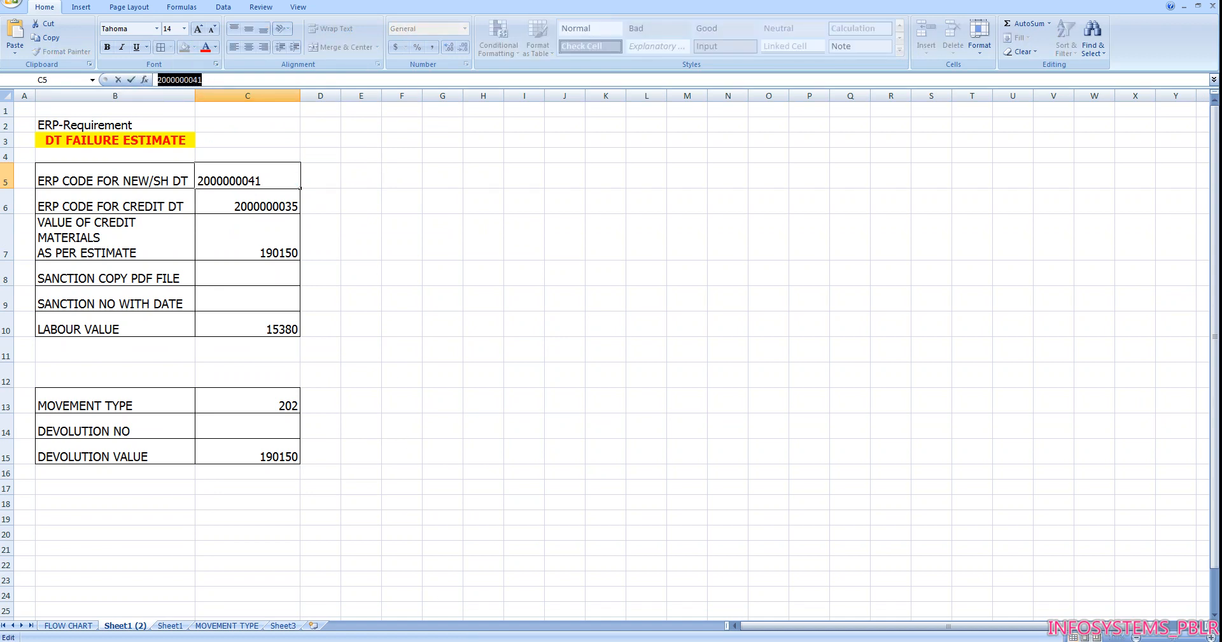
mouse_move(420, 636)
left_click(445, 610)
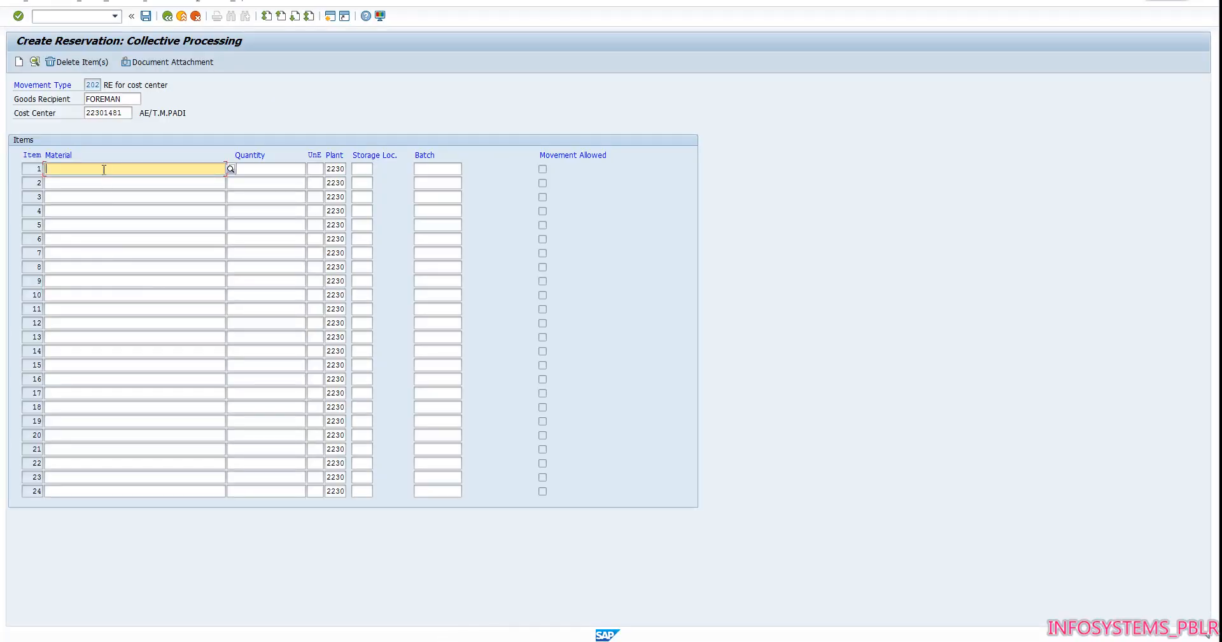
key("ctrl+v")
key("Return")
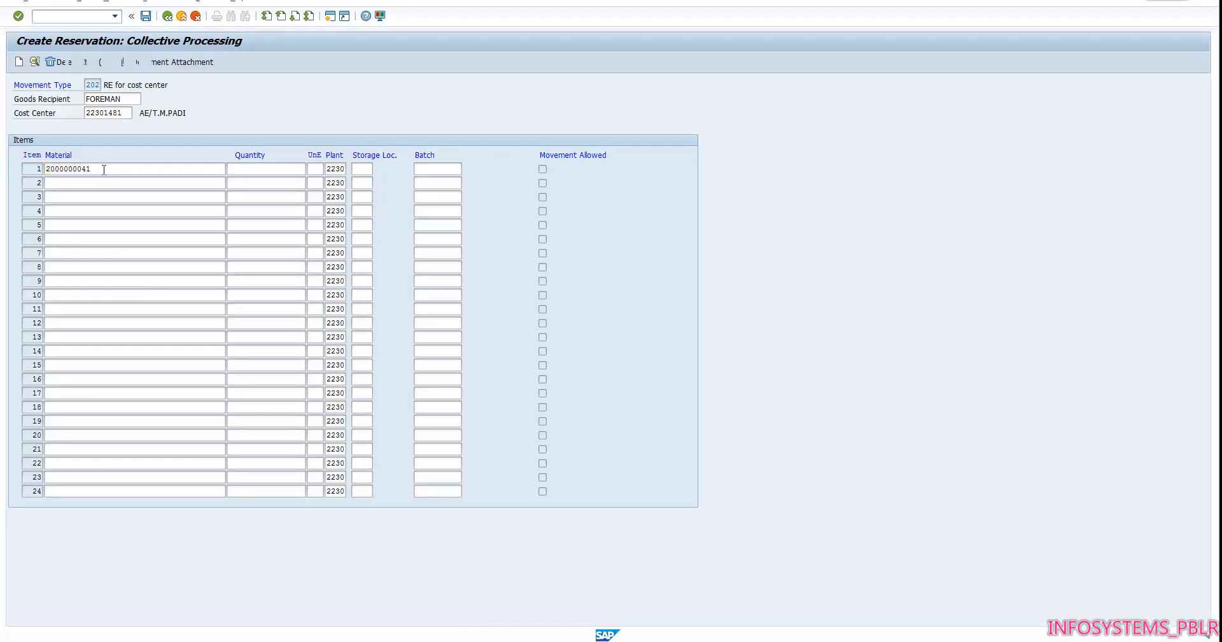
Step: Set reservation item 1's quantity to 1 and its unloading point to THIRUMALAPADY SECTION
left_click(246, 167)
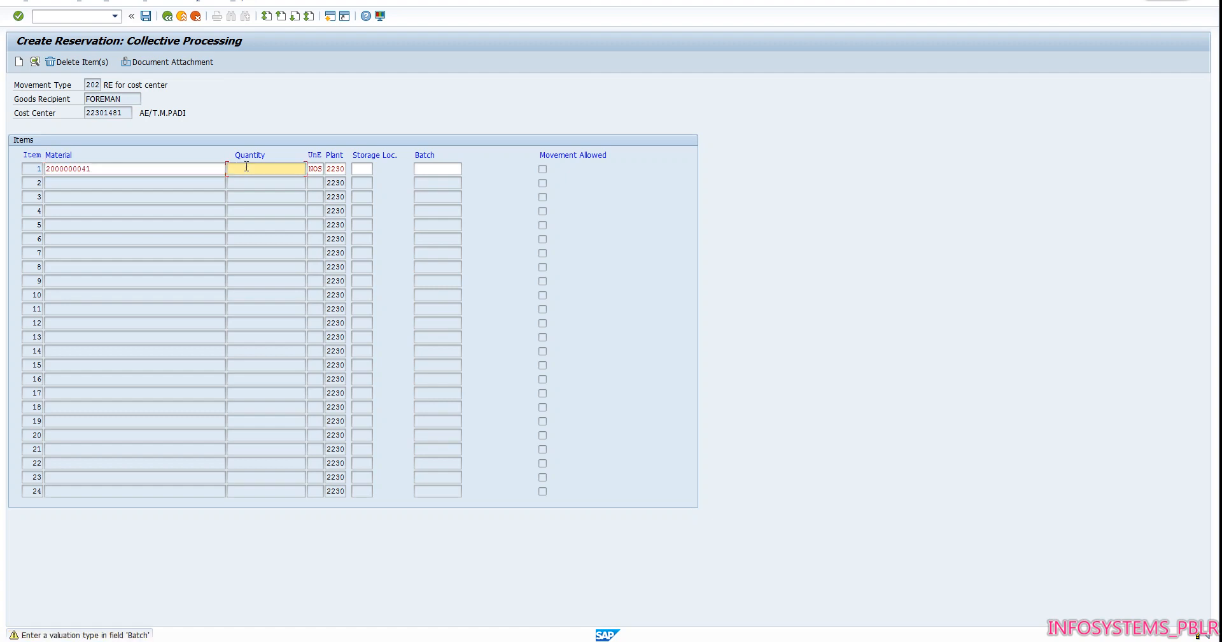
key("Return")
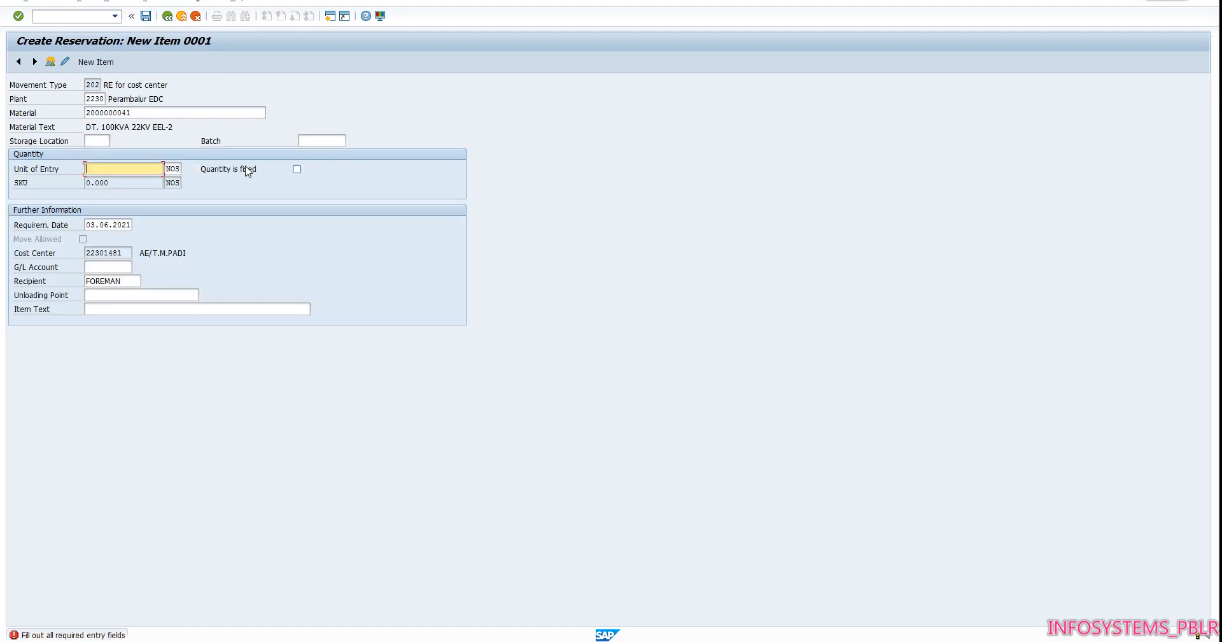
type("1")
left_click(173, 296)
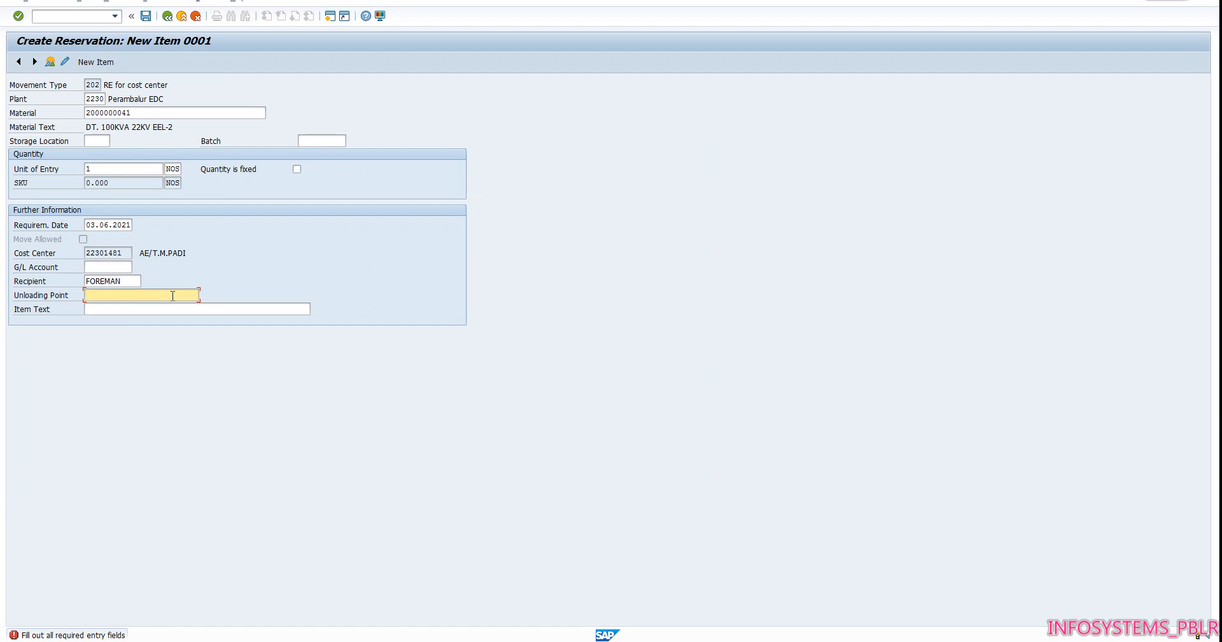
type("T")
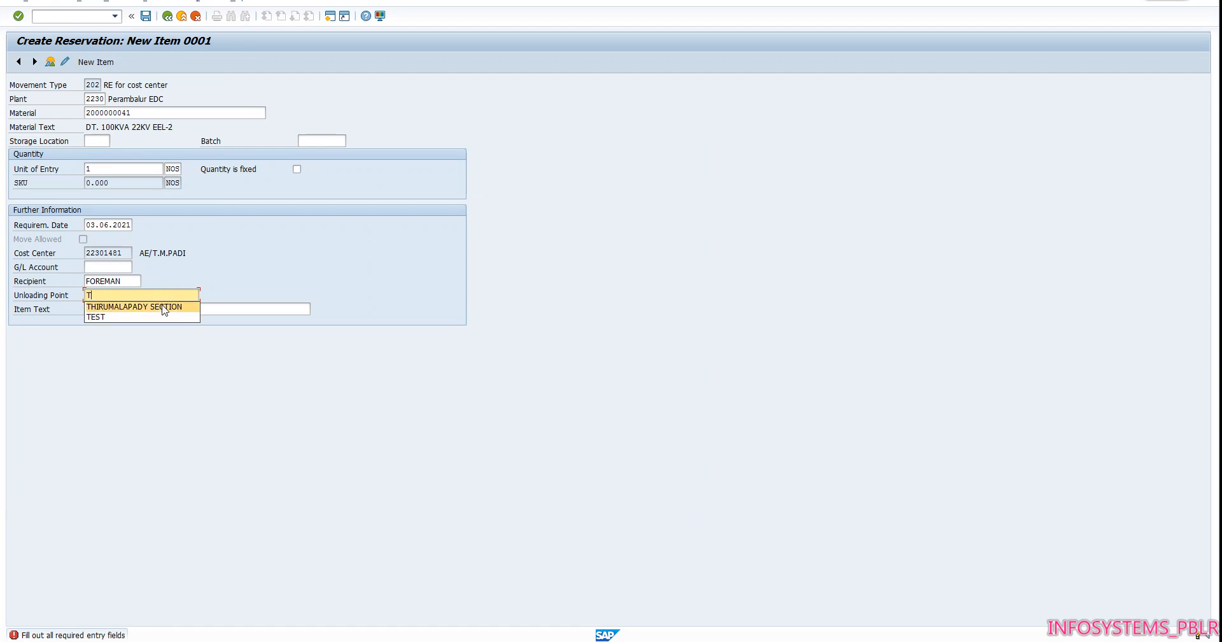
left_click(164, 307)
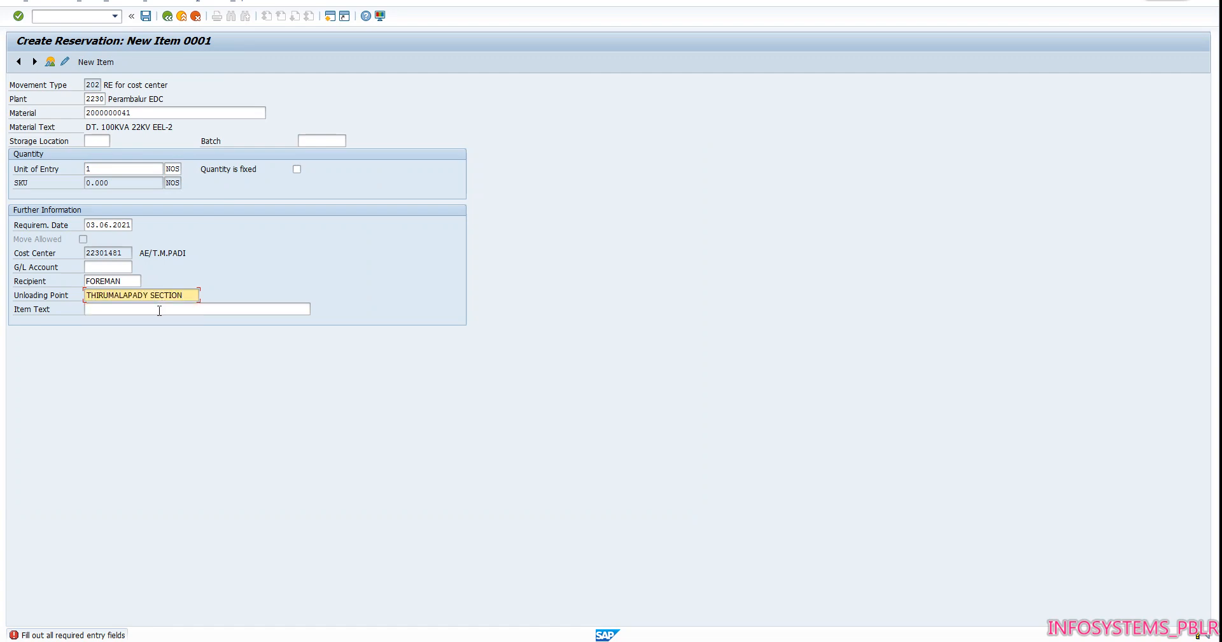
Step: Fill in the item text FAILURE DT REPLACEMENT THIRUMALAPADI SS 2 and post the reservation
left_click(159, 310)
type("D")
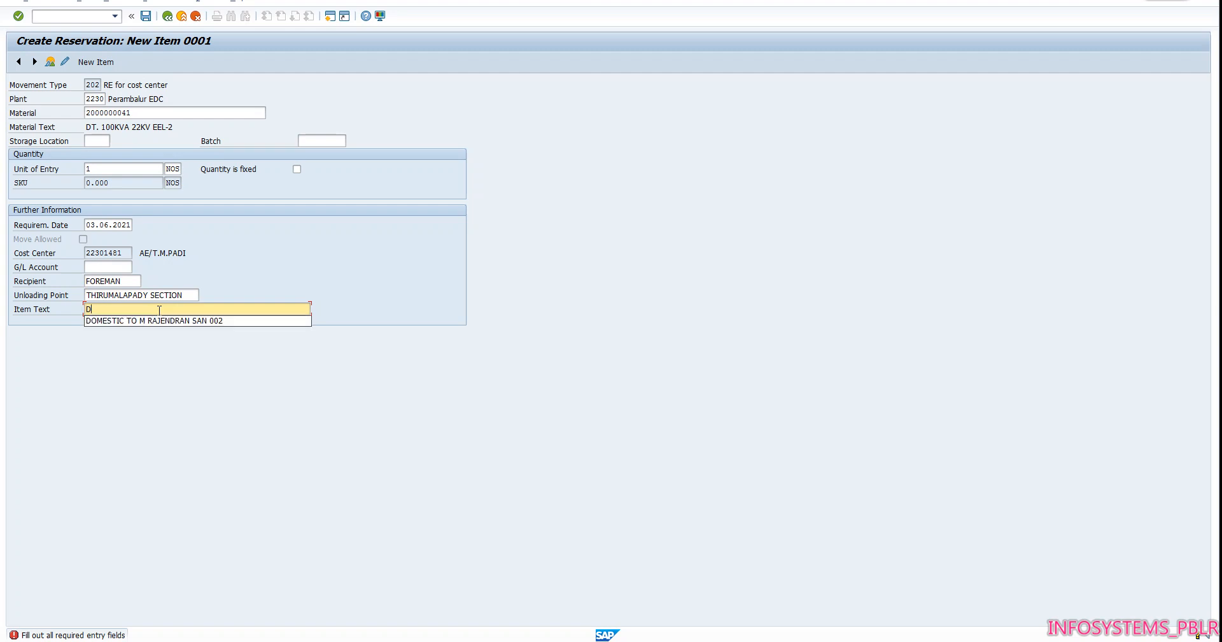
key("BackSpace")
type("F")
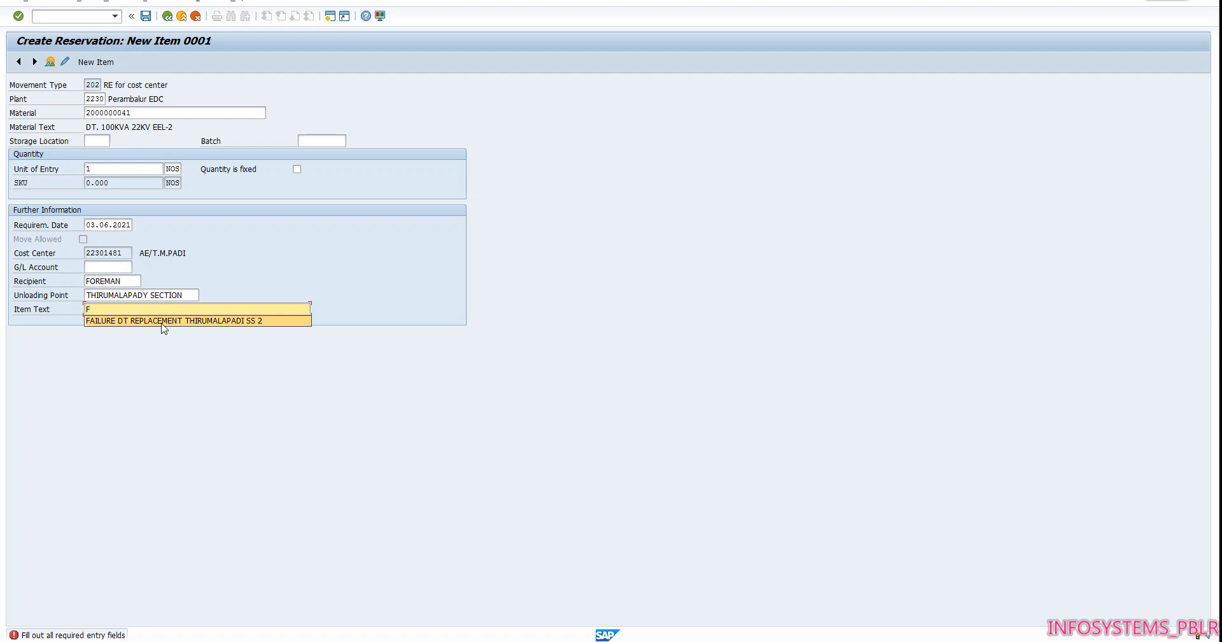
left_click(161, 321)
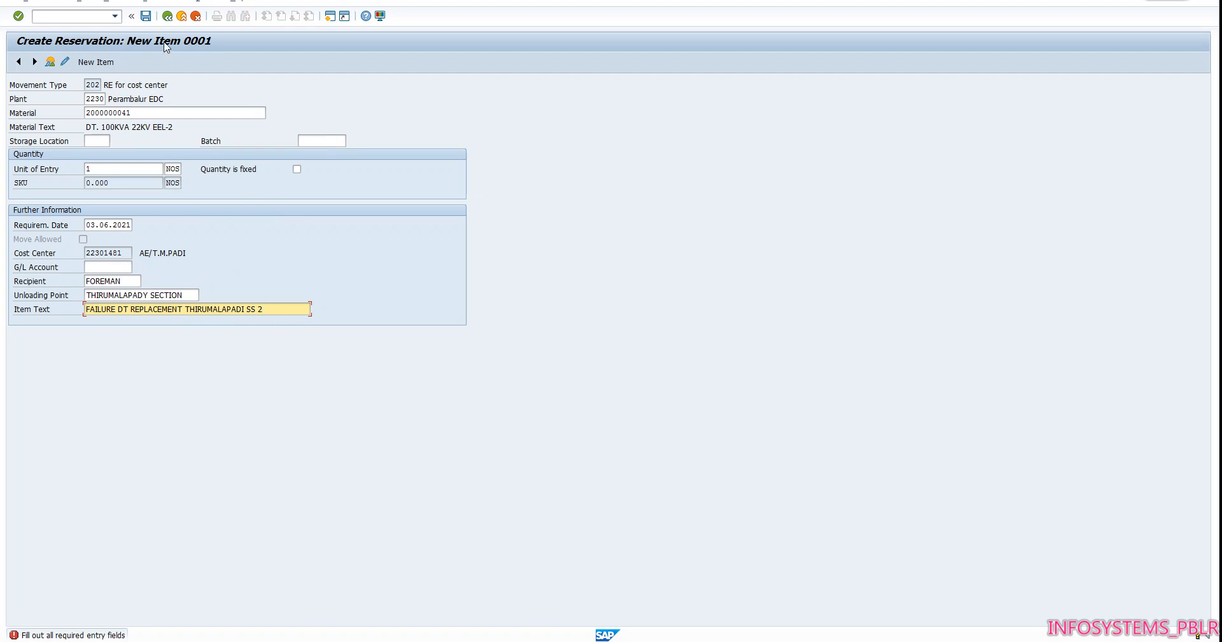
left_click(146, 16)
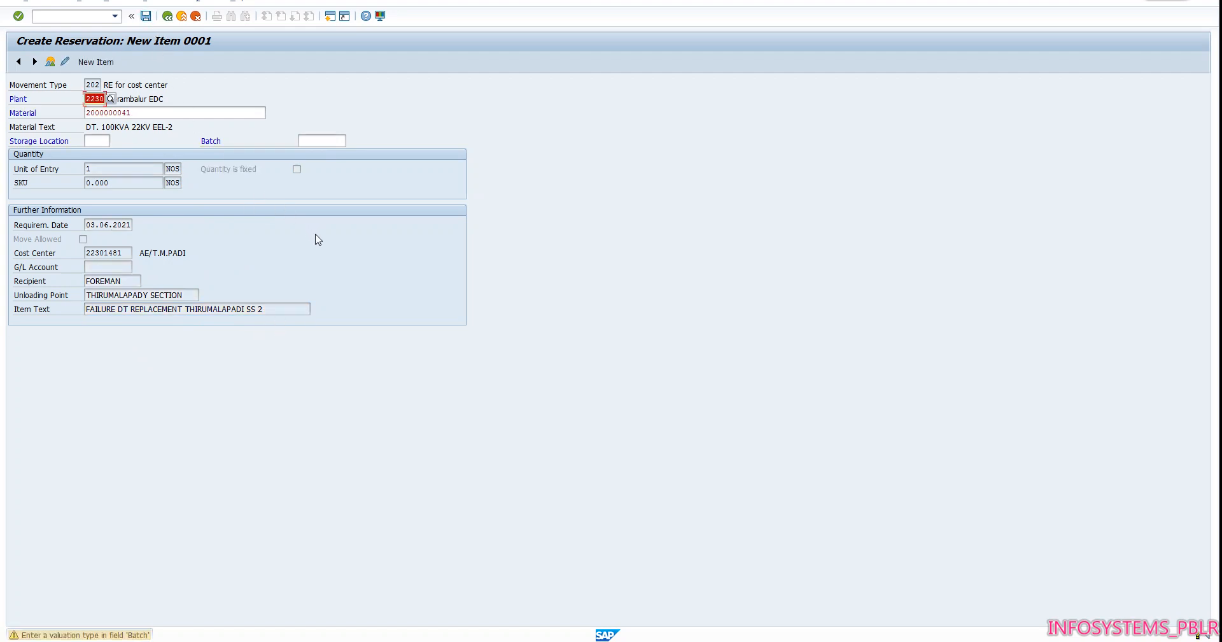
key("Return")
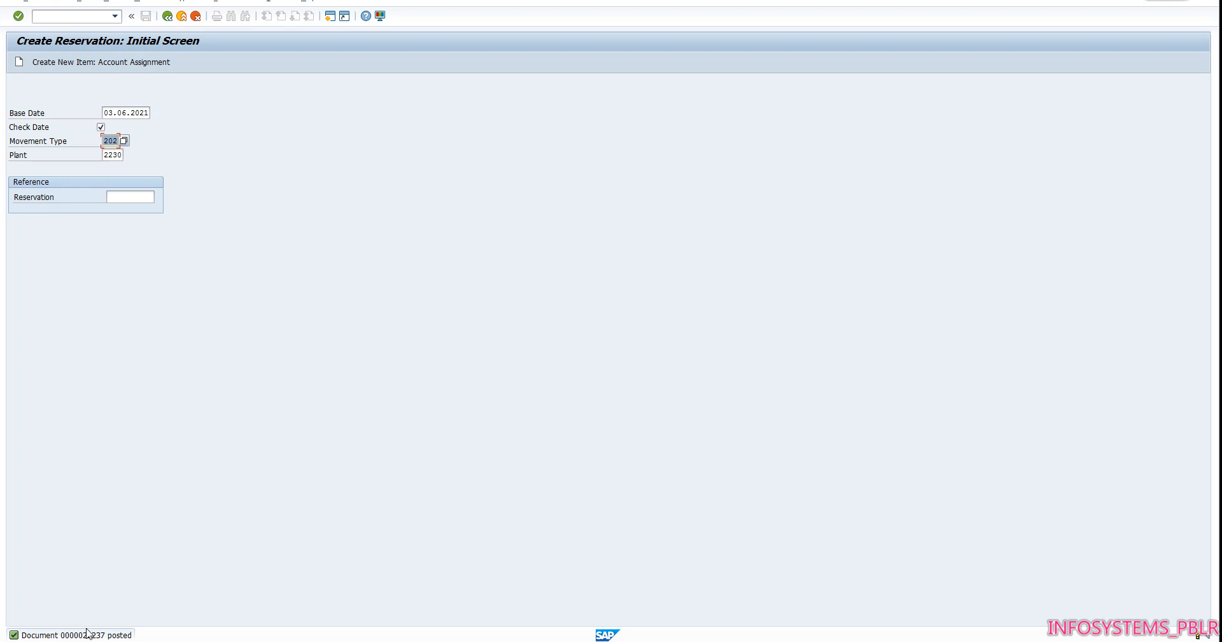
Step: Switch to Excel and record 22237 as the DEVOLUTION NO on Sheet1 (2)
left_click(453, 641)
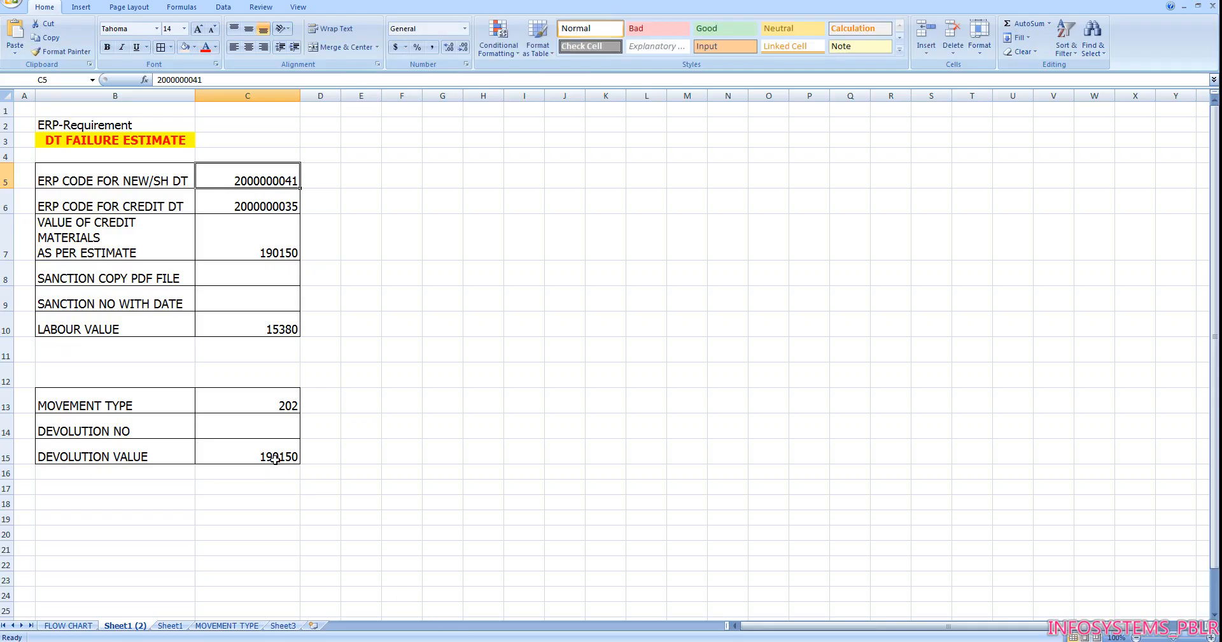
left_click(276, 429)
type("22")
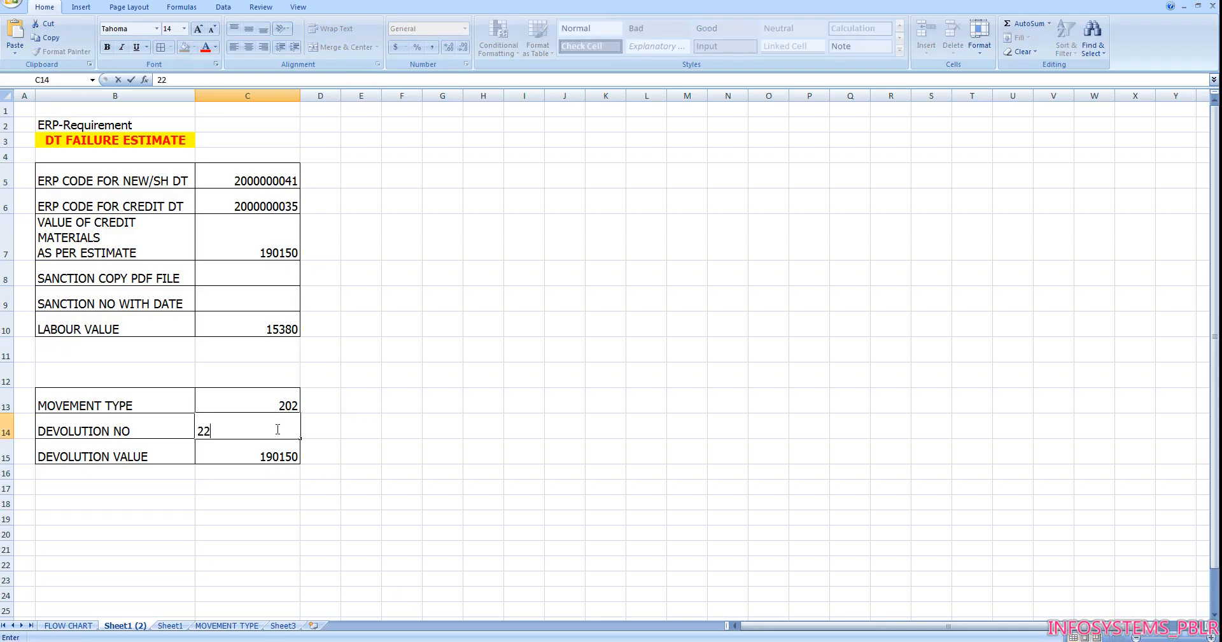
type("237")
key("Tab")
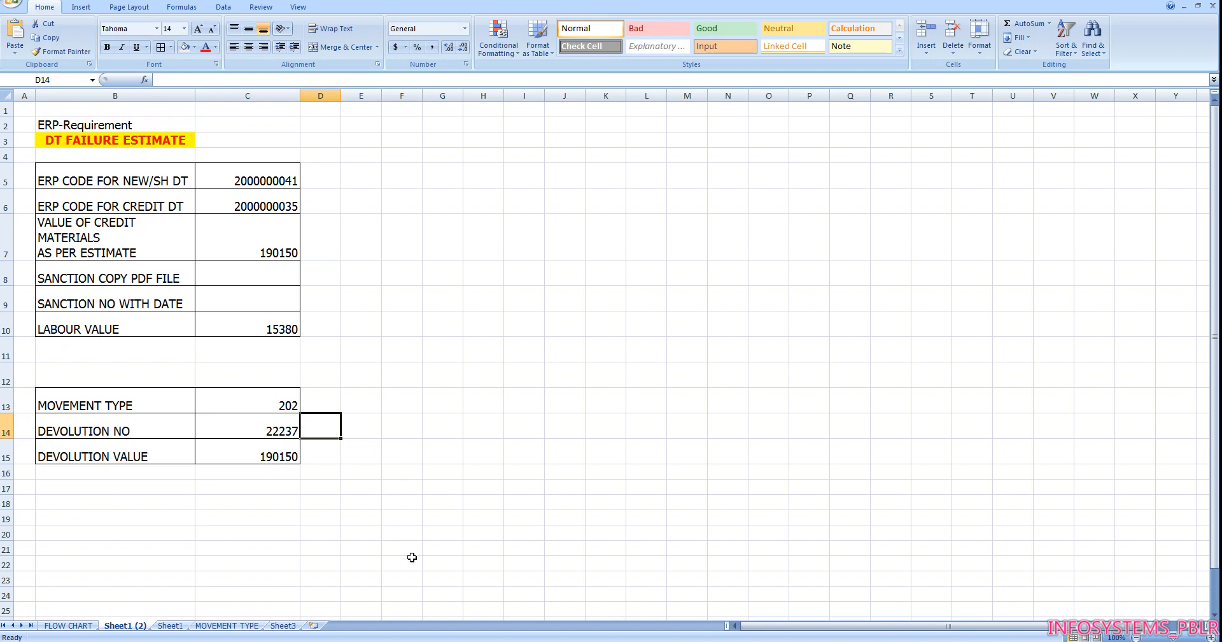
Step: Review the first four FLOW CHART steps in Excel and check the less-credit value in the estimate PDF
left_click(68, 625)
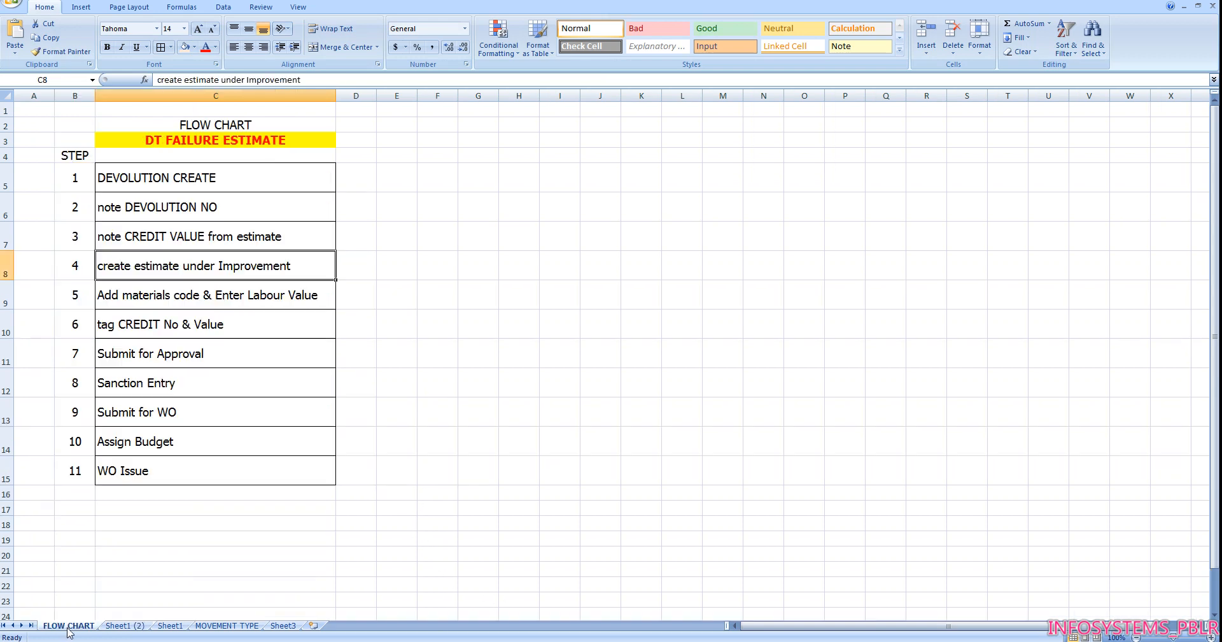
left_click(184, 176)
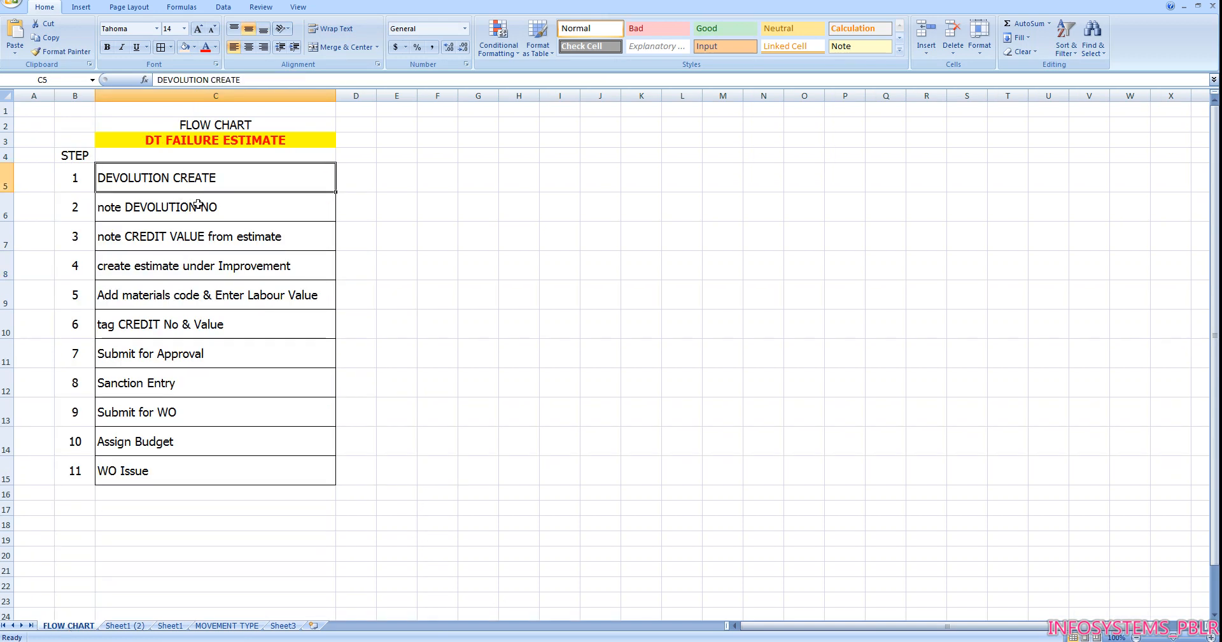
left_click(195, 203)
left_click(224, 237)
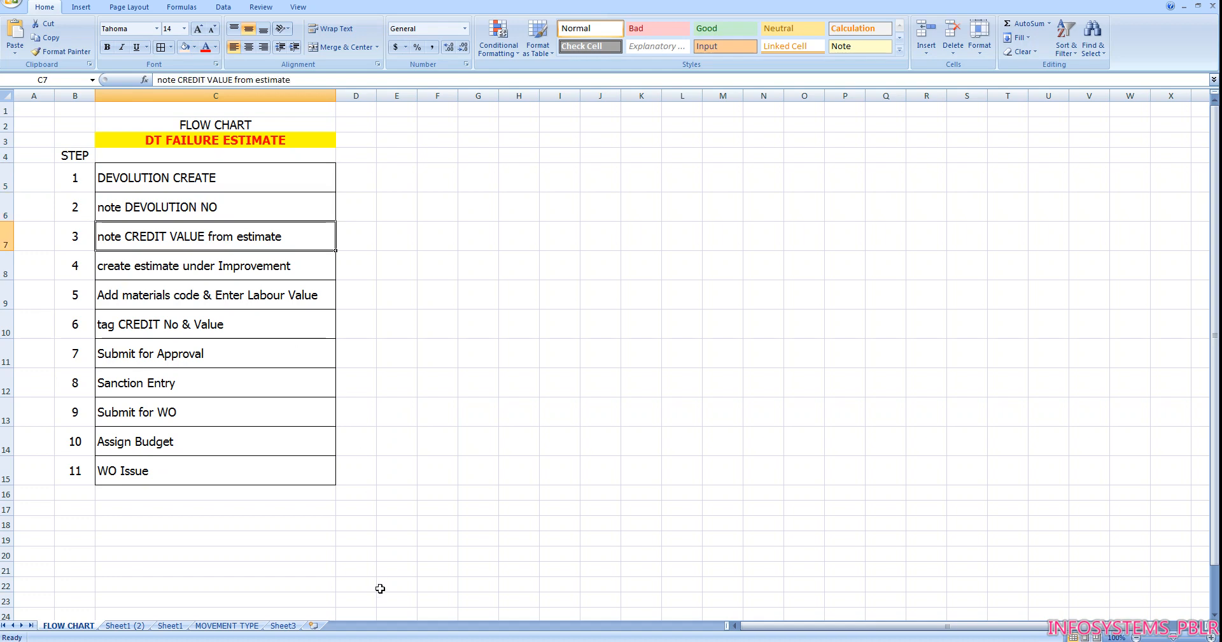
left_click(396, 641)
scroll(521, 459, "down", 1)
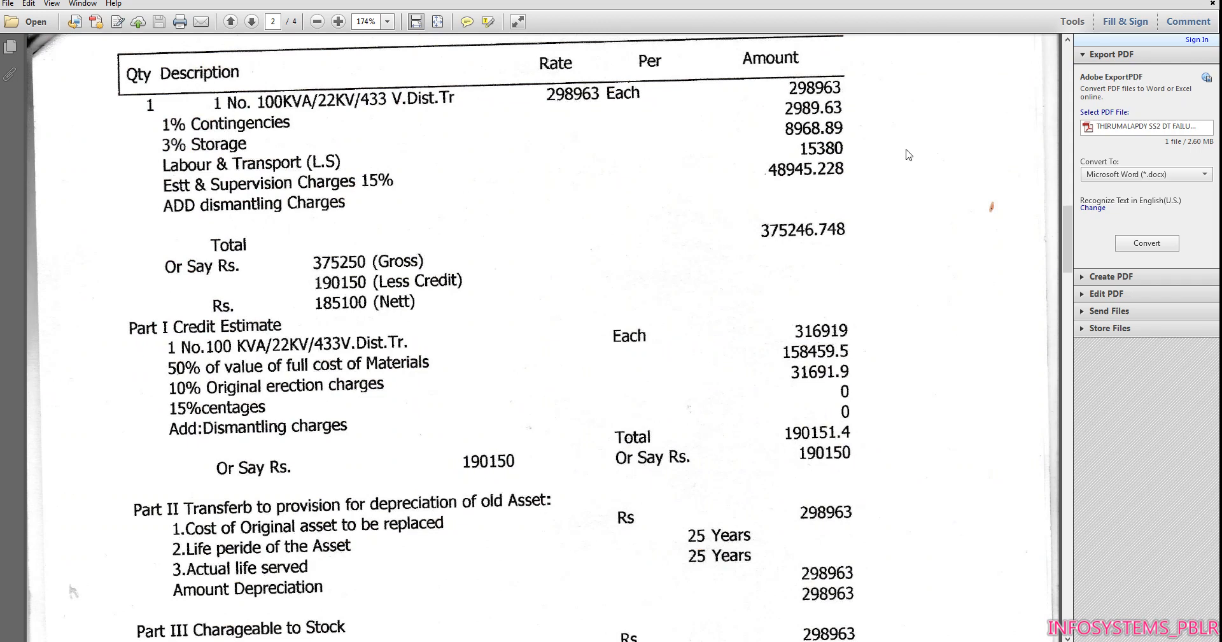
key("alt+Tab")
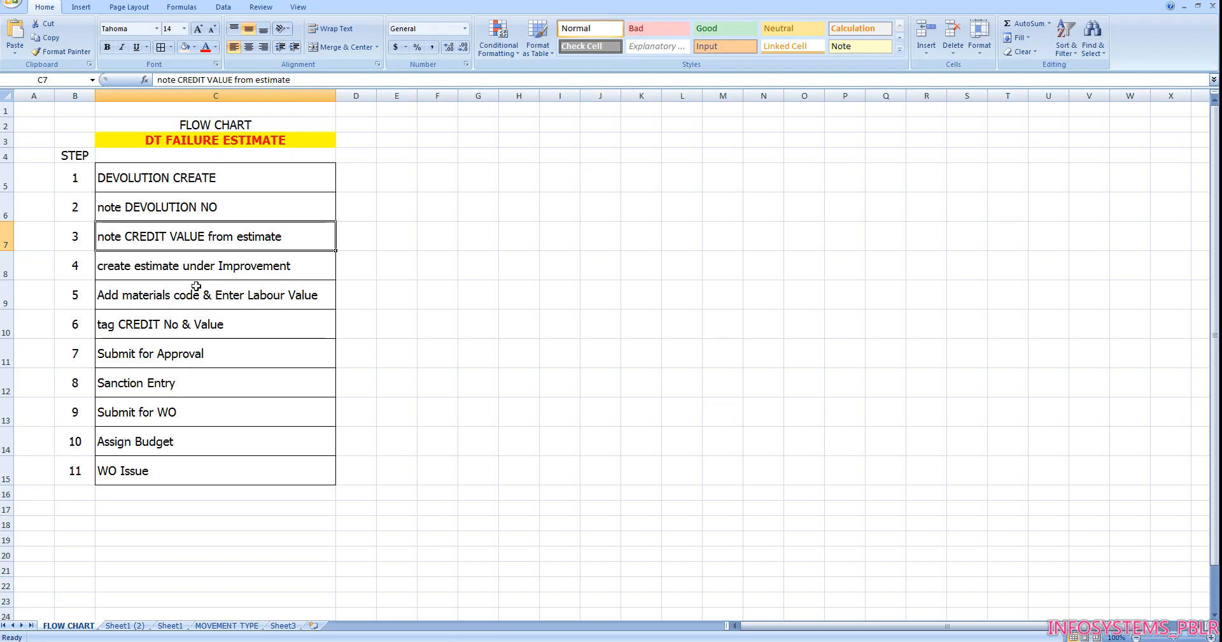
left_click(190, 267)
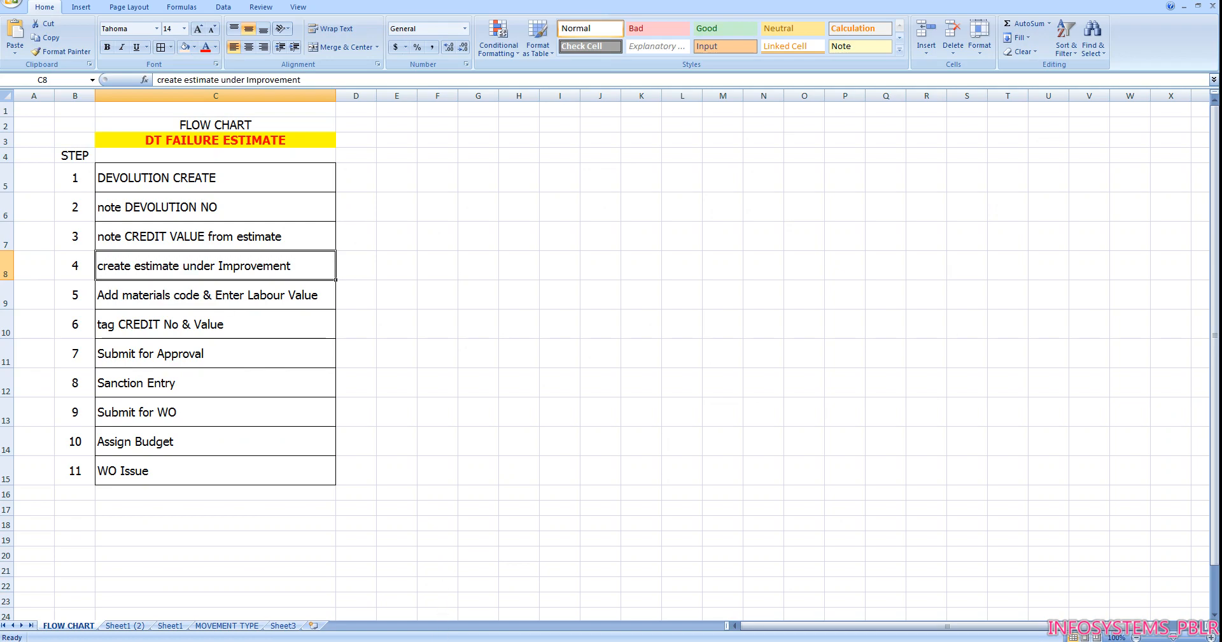
Step: Switch back to SAP, leave reservation creation, and open ZPSES estimate creation from the favorites
mouse_move(446, 637)
left_click(461, 614)
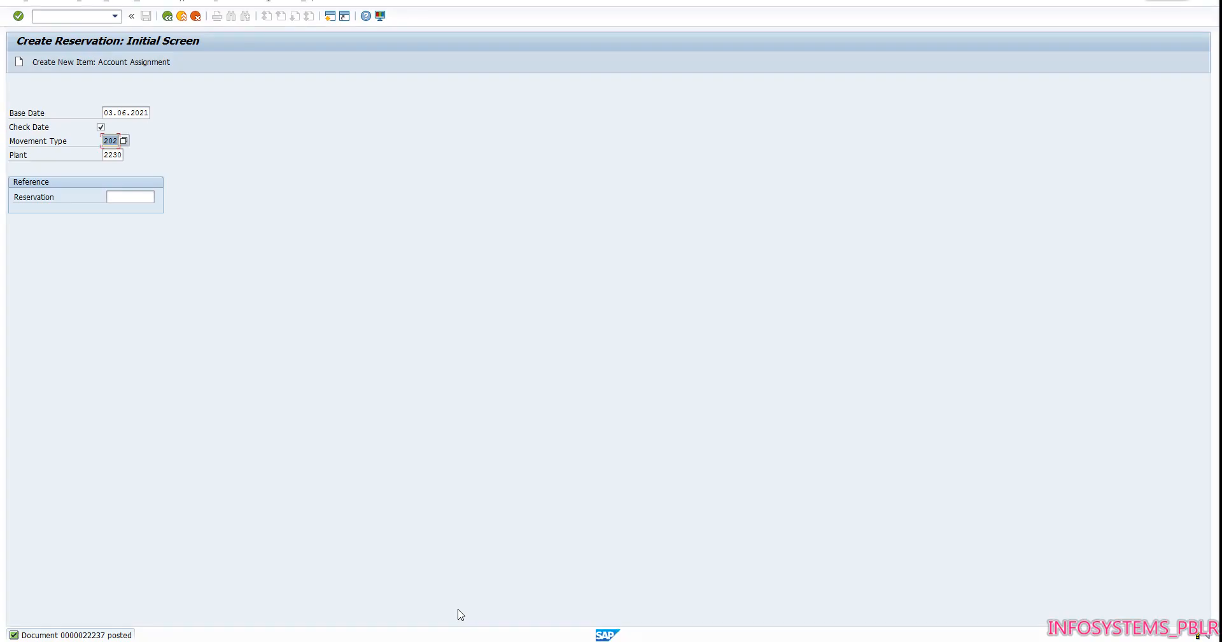
left_click(183, 17)
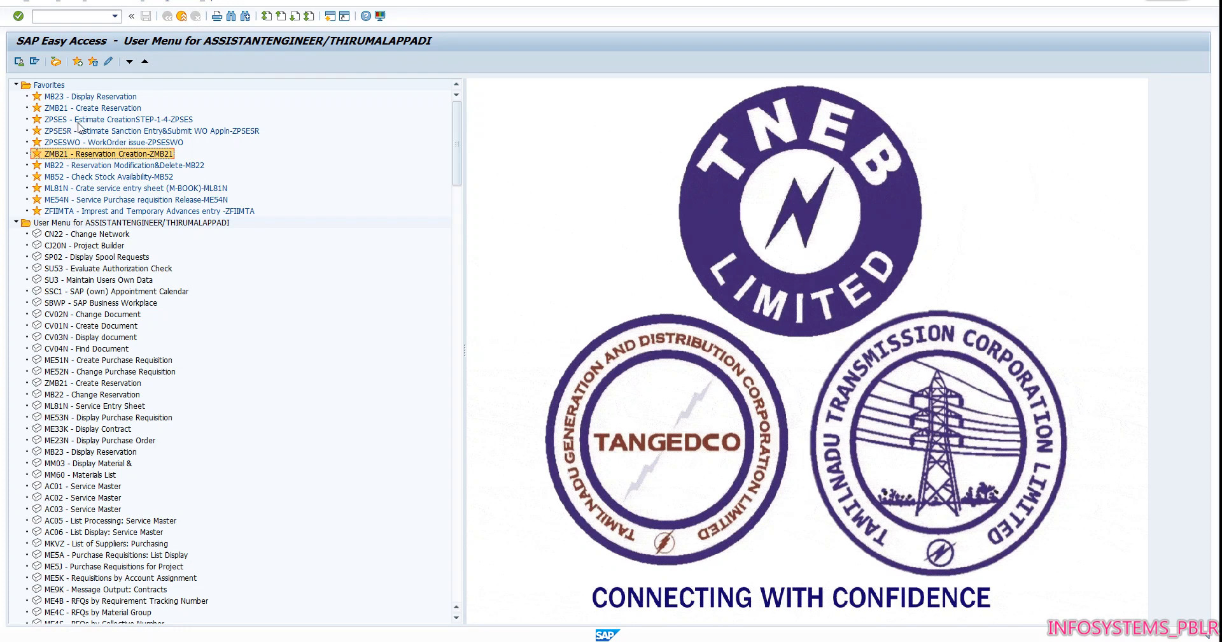
double_click(78, 120)
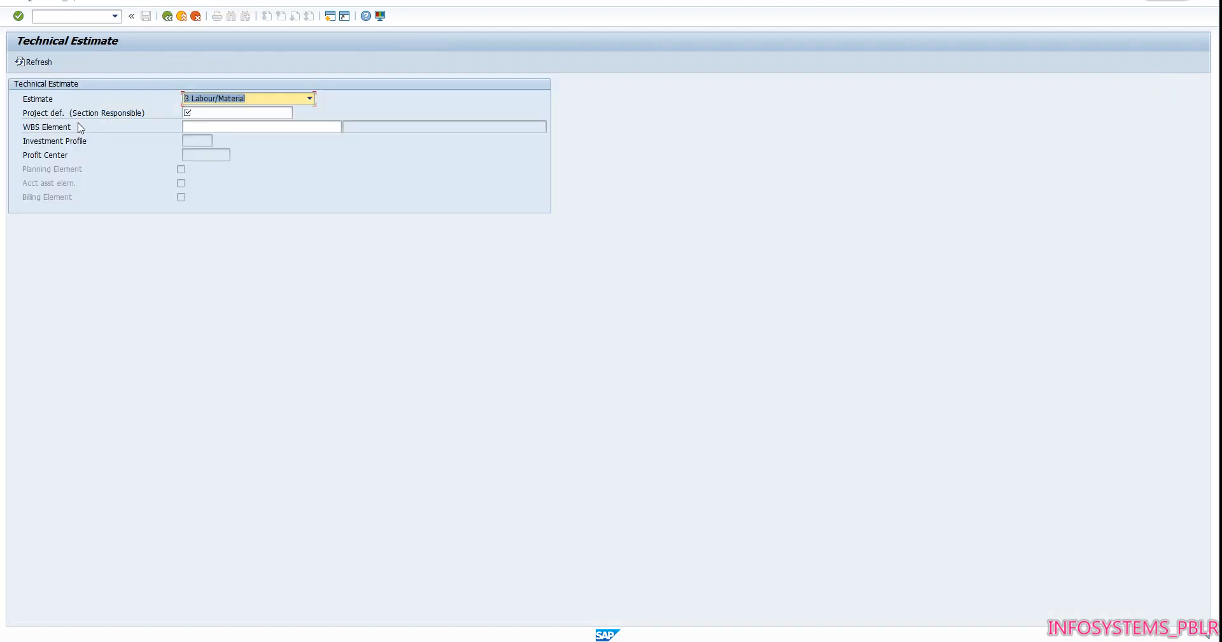
Step: Set both the project definition and the WBS element of the Labour/Material estimate to DI-21A-2230 and confirm
left_click(251, 114)
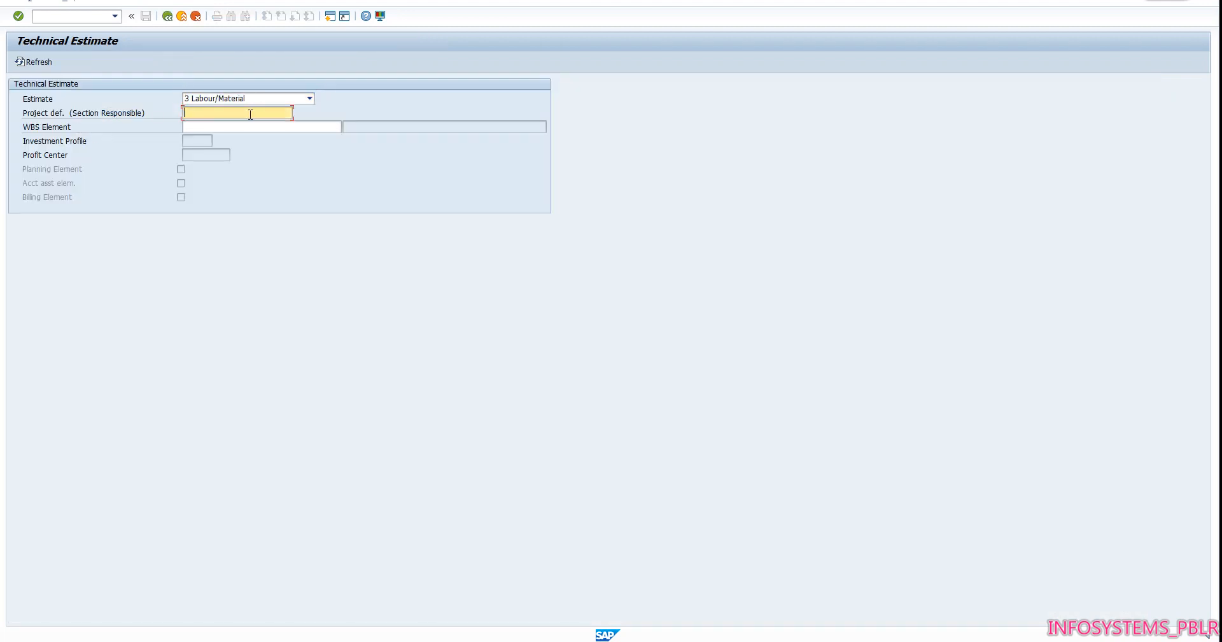
type("DI-")
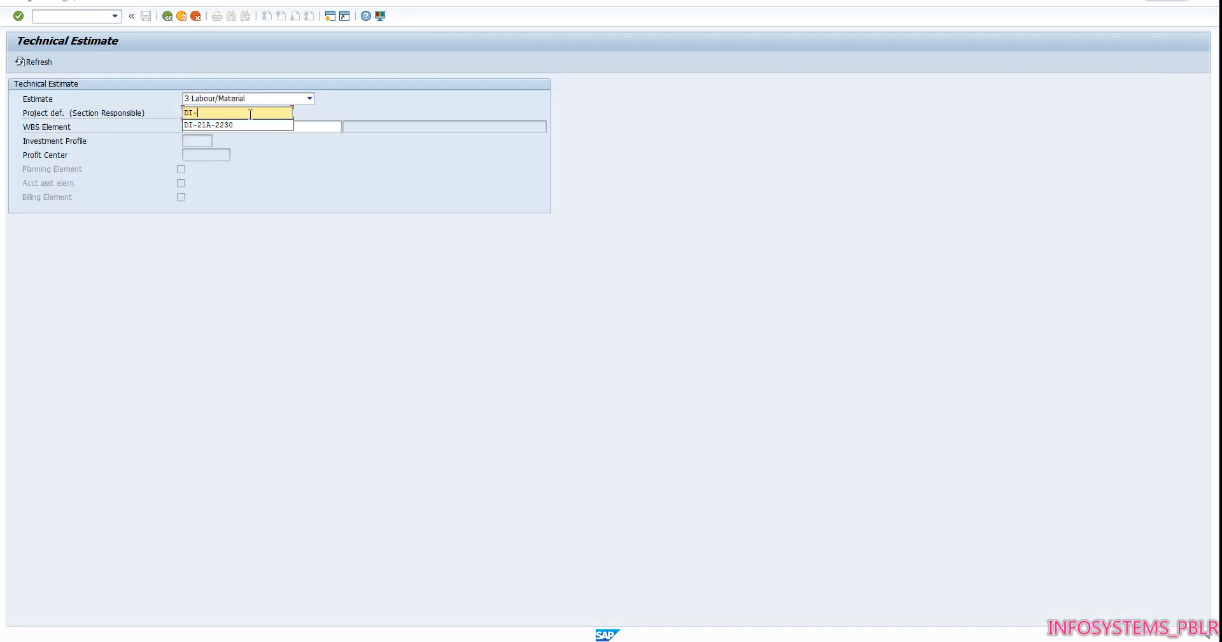
type("21A-2230")
key("Return")
left_click(250, 114)
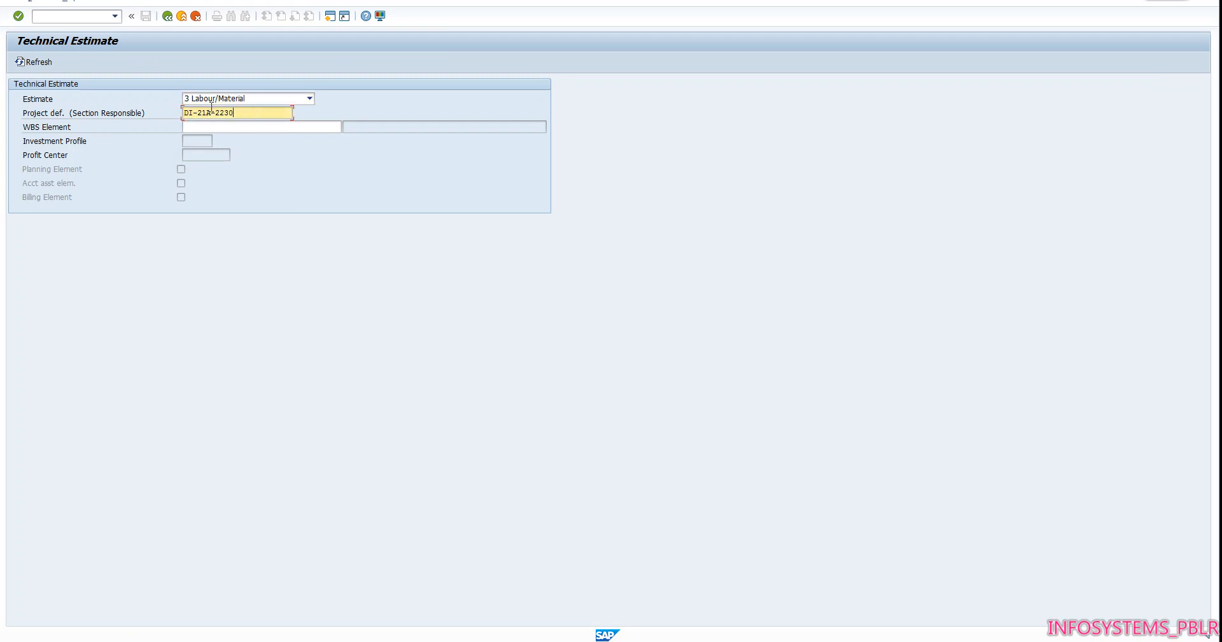
left_click(251, 125)
type("DI-21A-2230")
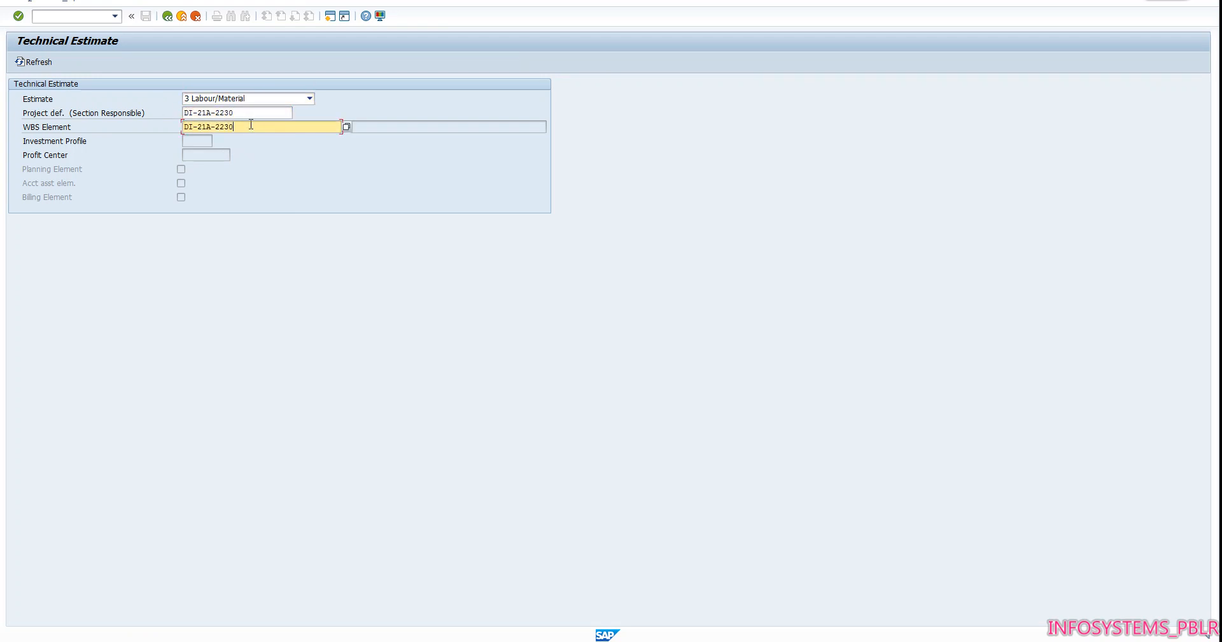
key("Return")
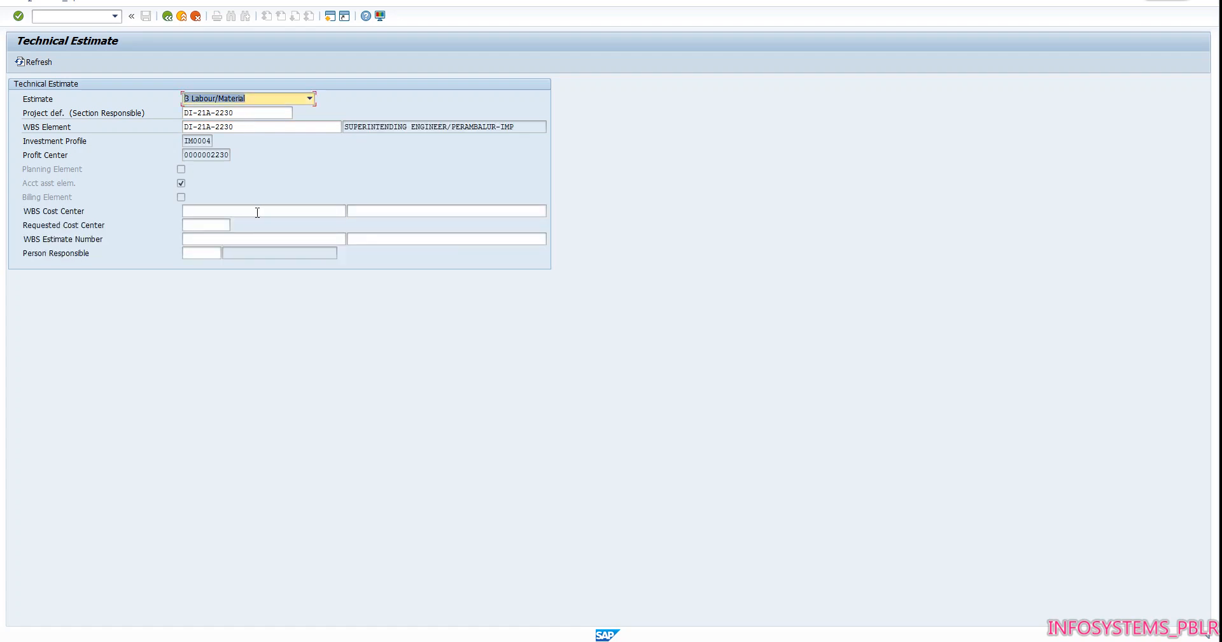
Step: Set the estimate's WBS cost center to DI-21A-2230-1481 and confirm it
left_click(256, 211)
type("DI-21A-2230")
type("-")
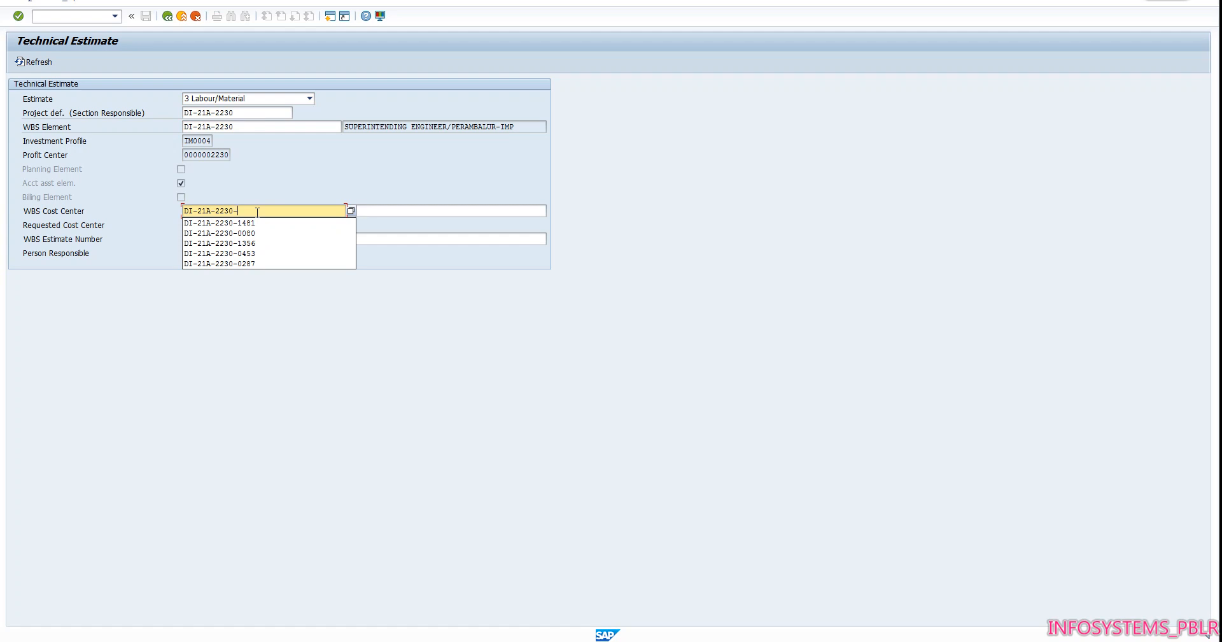
type("1481")
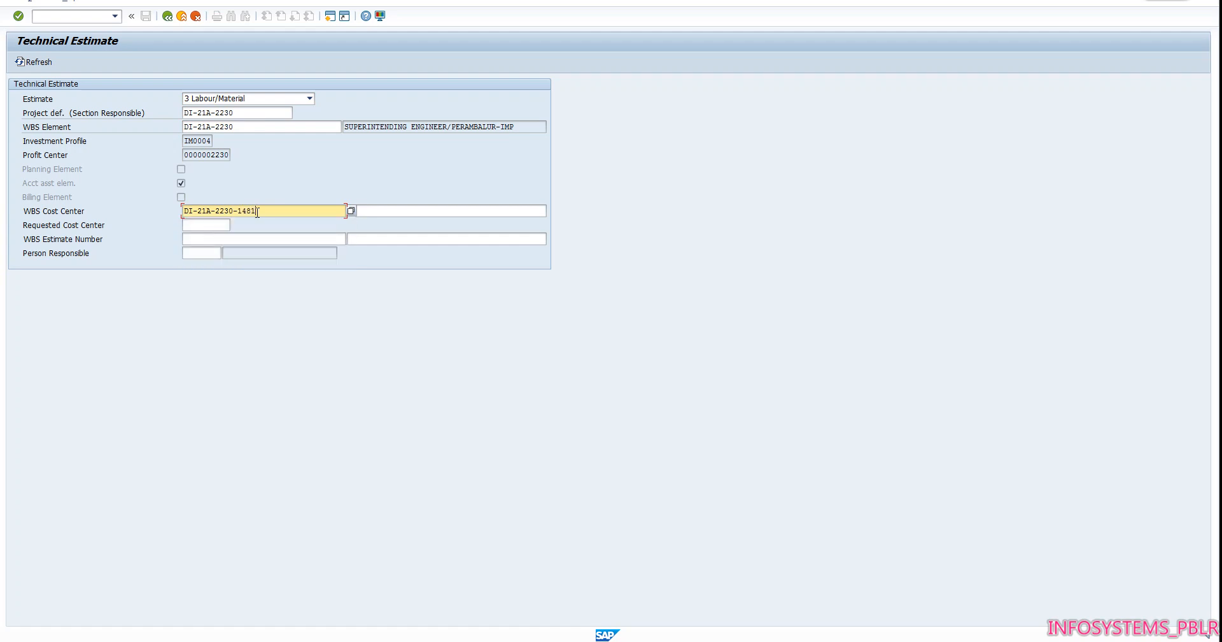
key("Return")
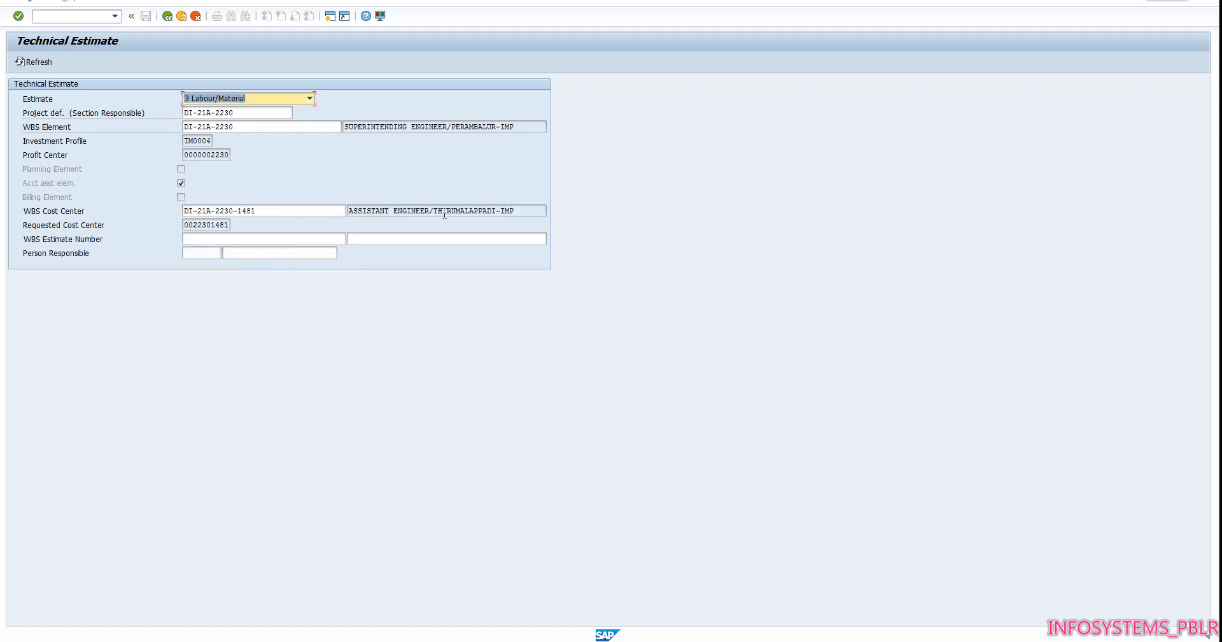
left_click(263, 240)
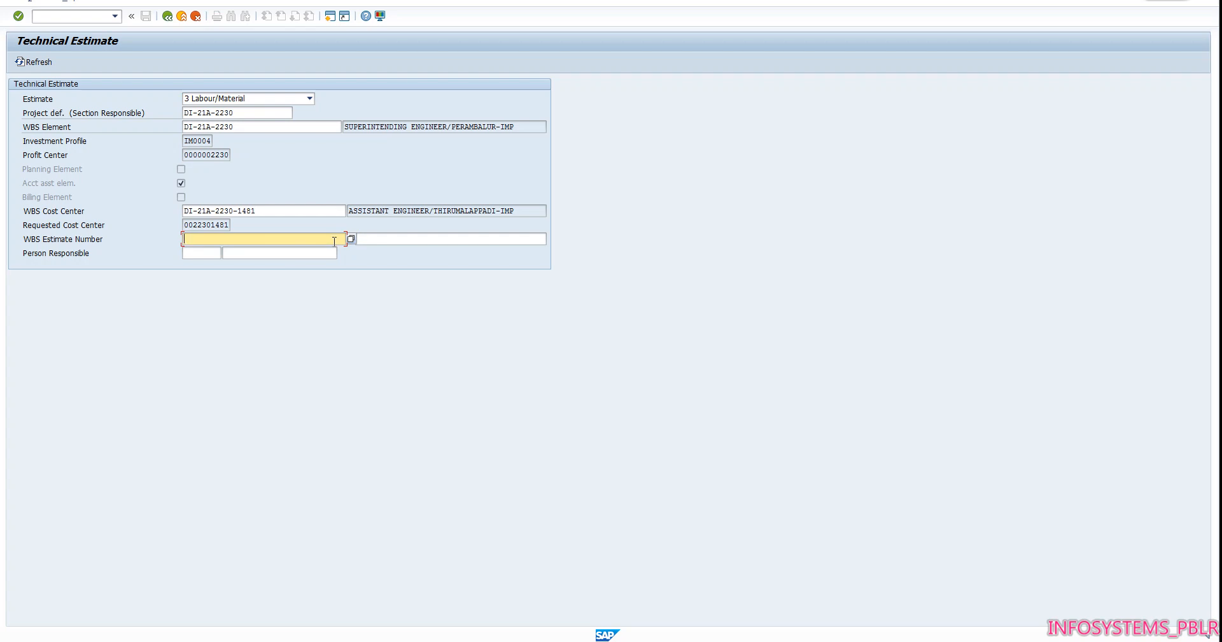
type("DI-21A-2230")
type("-1481-")
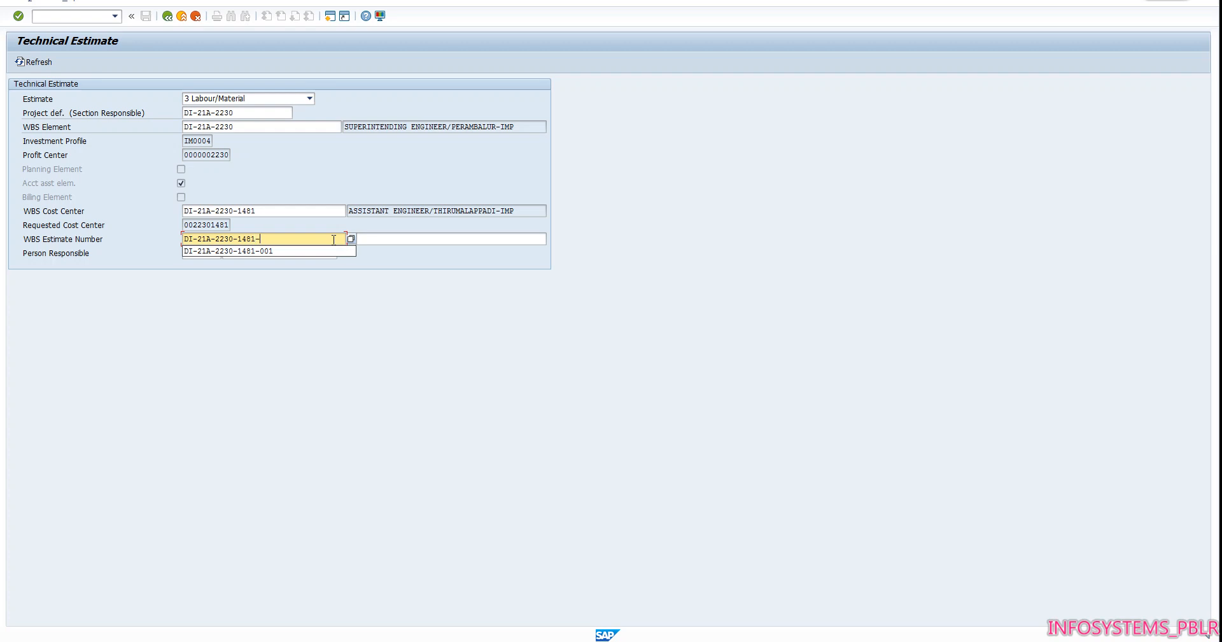
type("002")
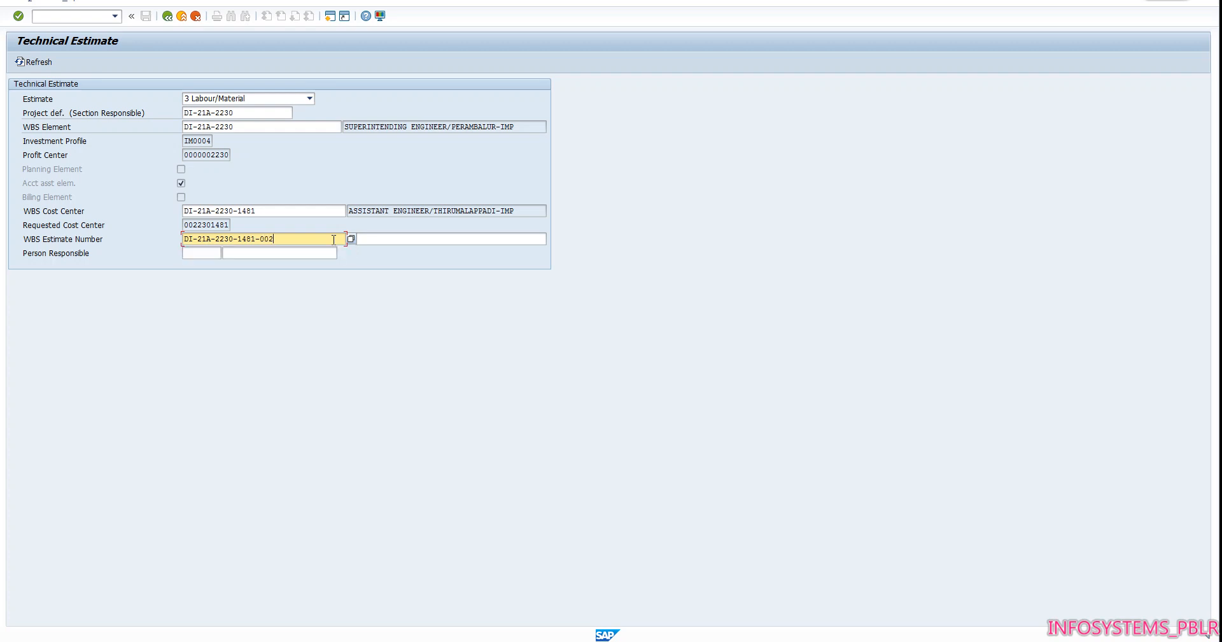
key("Tab")
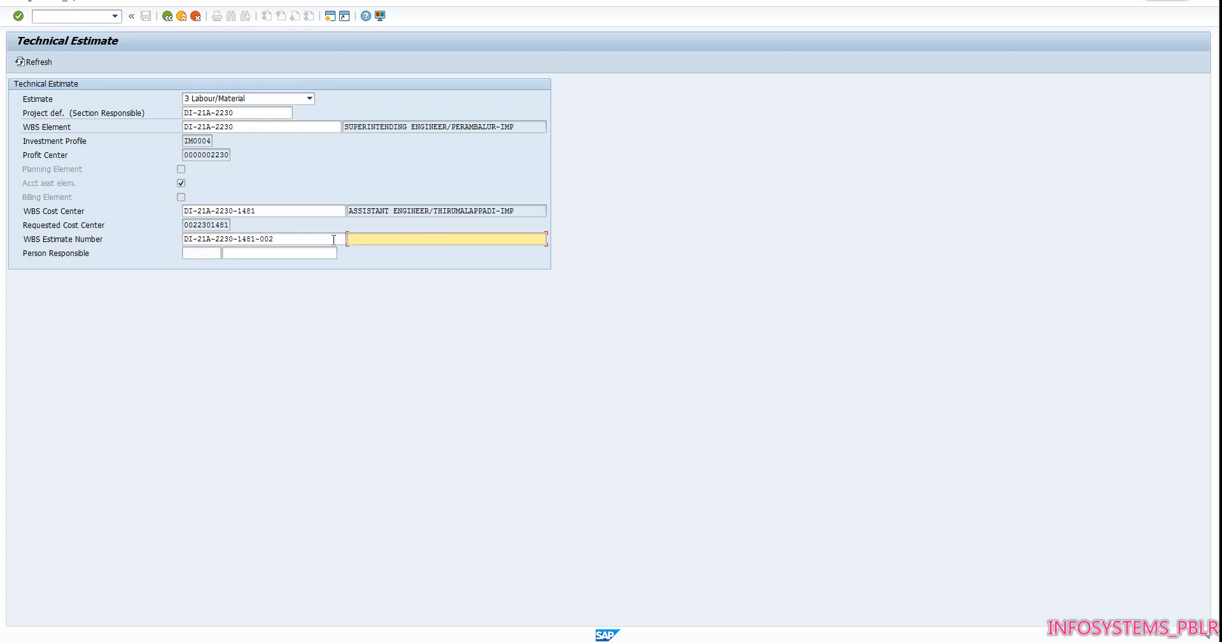
type("FAILURE DT TMPADI2")
key("Return")
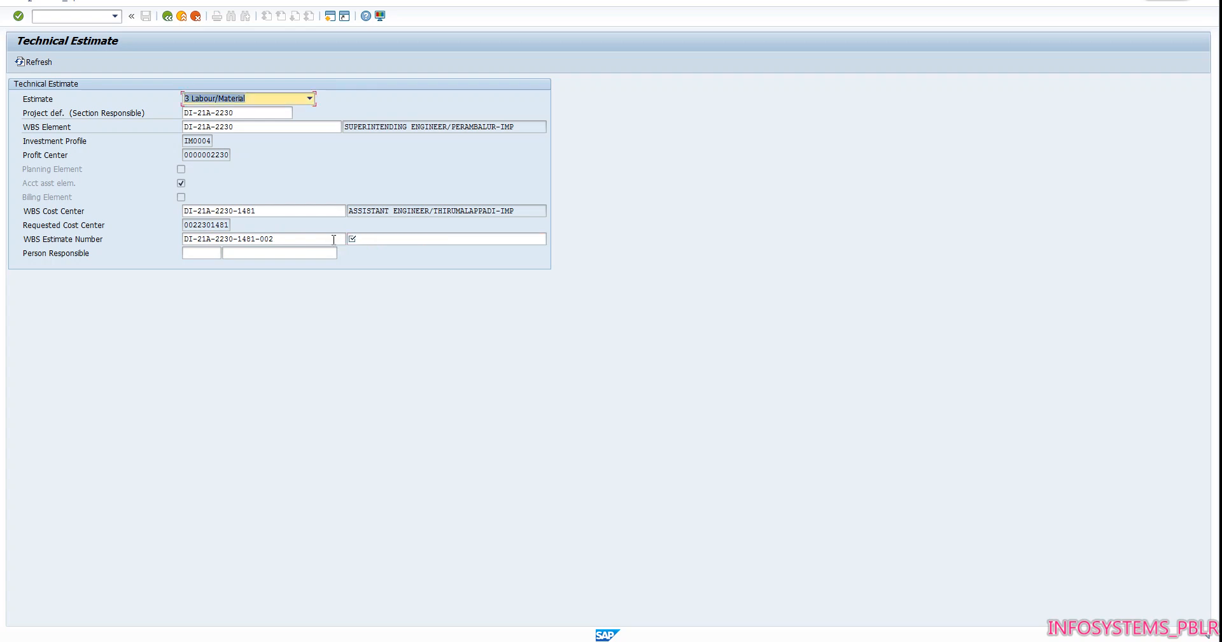
Step: Describe the estimate as FAILEDDT TMPADI and confirm its creation through to the estimate detail screen
left_click(381, 241)
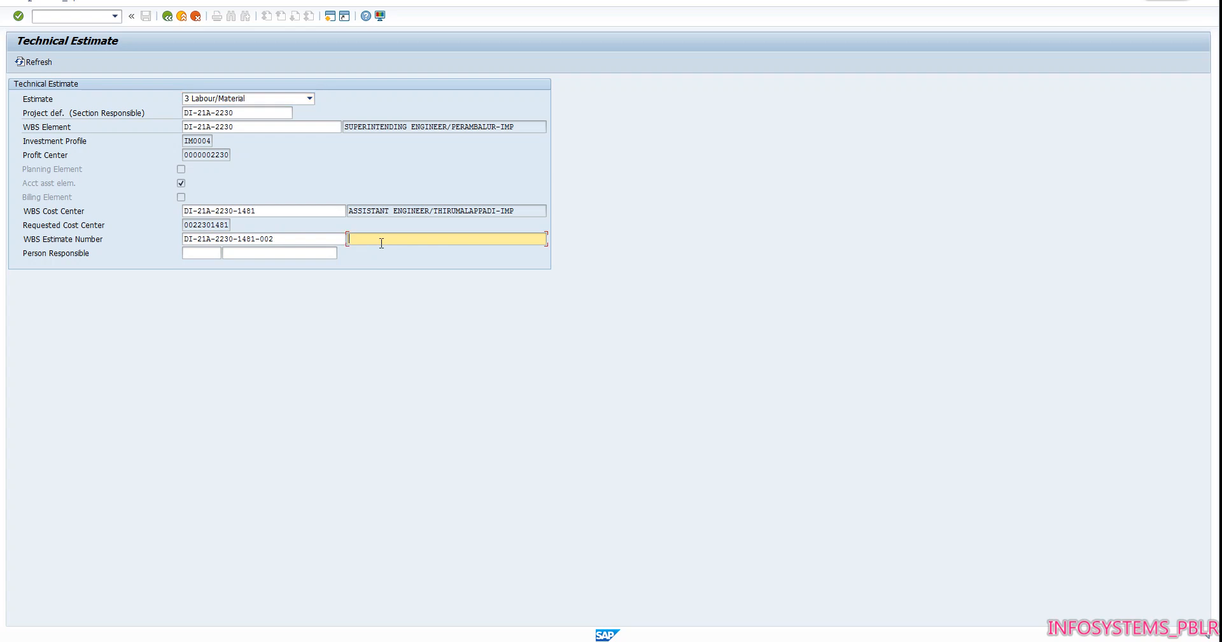
type("FAILEDDT TMPADI")
key("Return")
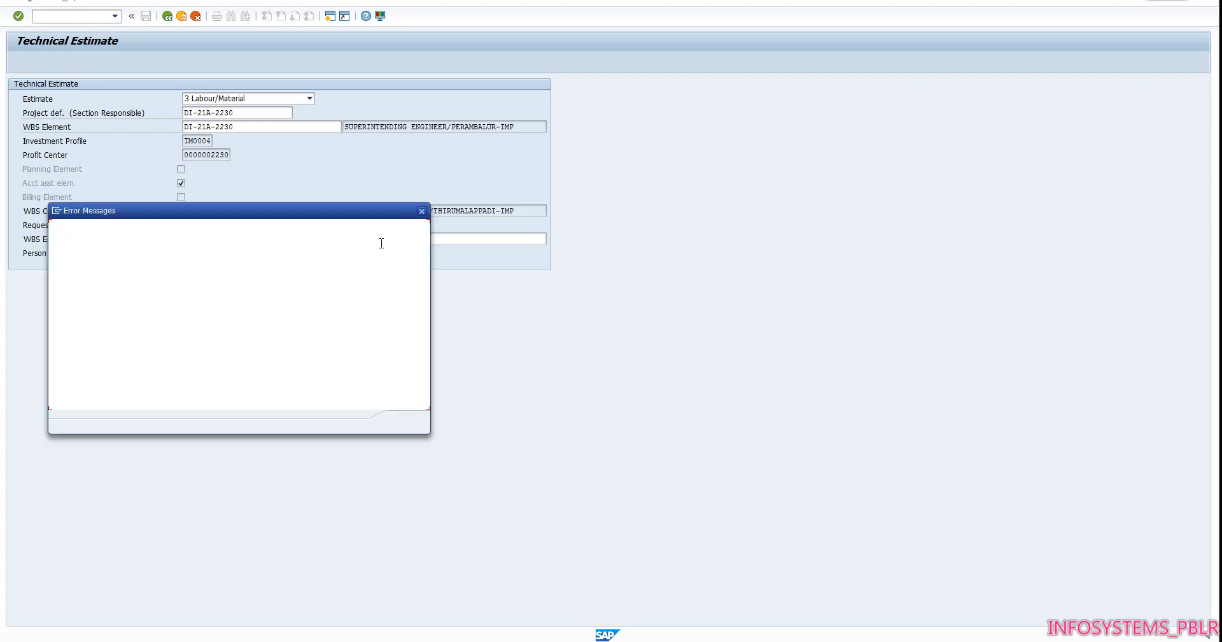
key("Return")
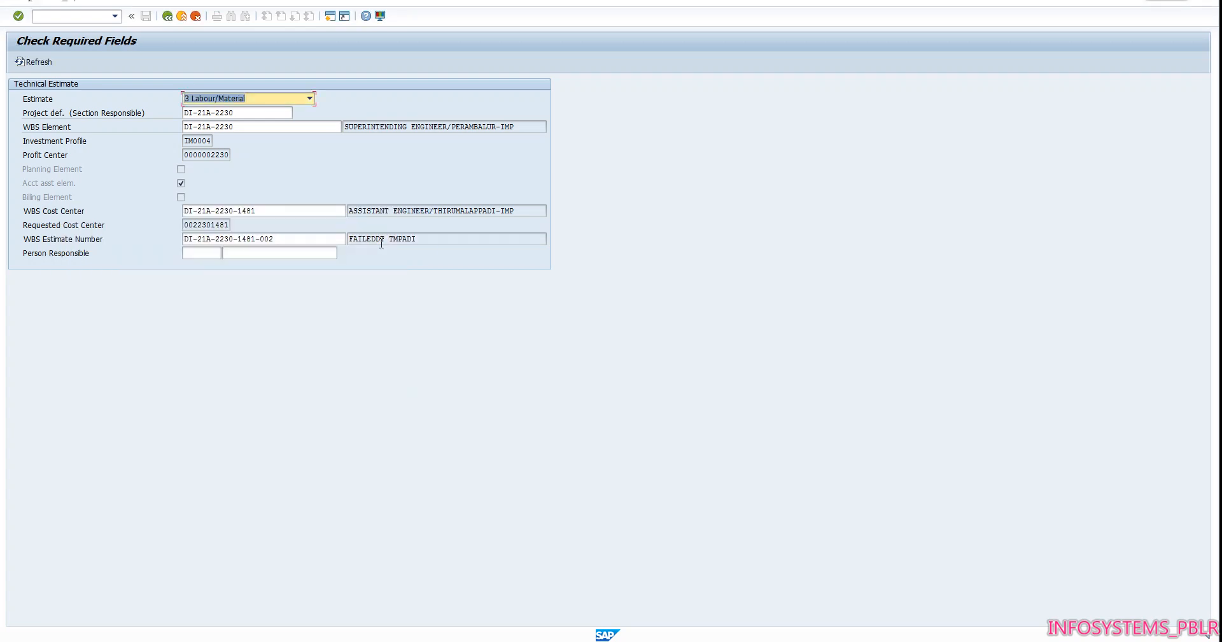
key("Return")
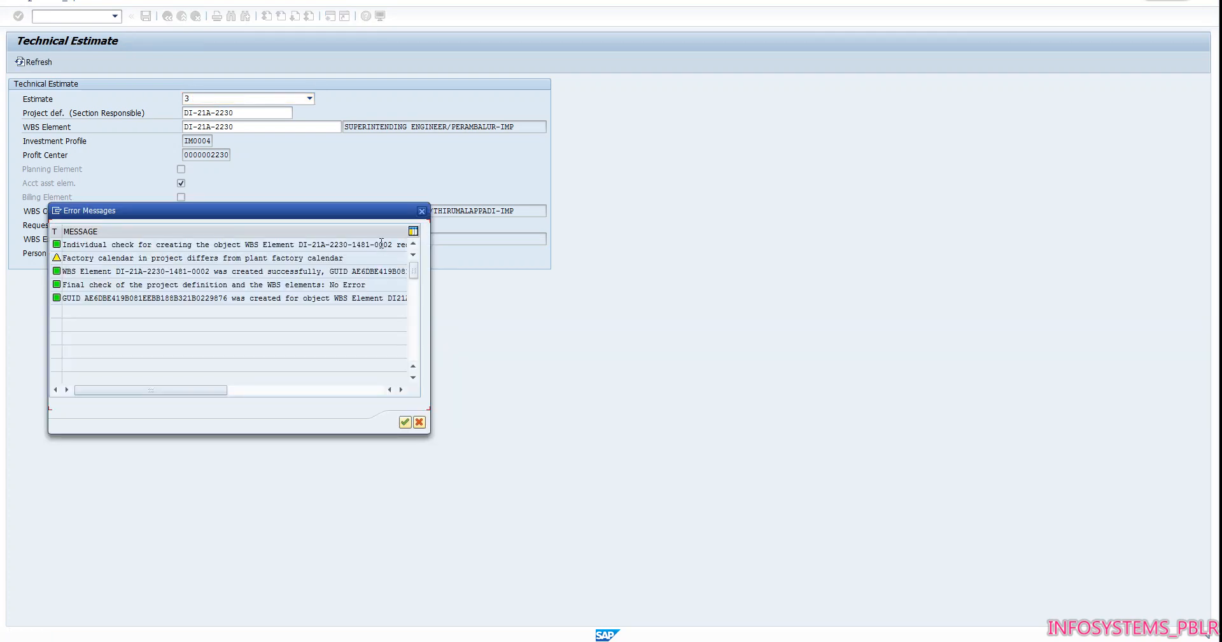
key("Return")
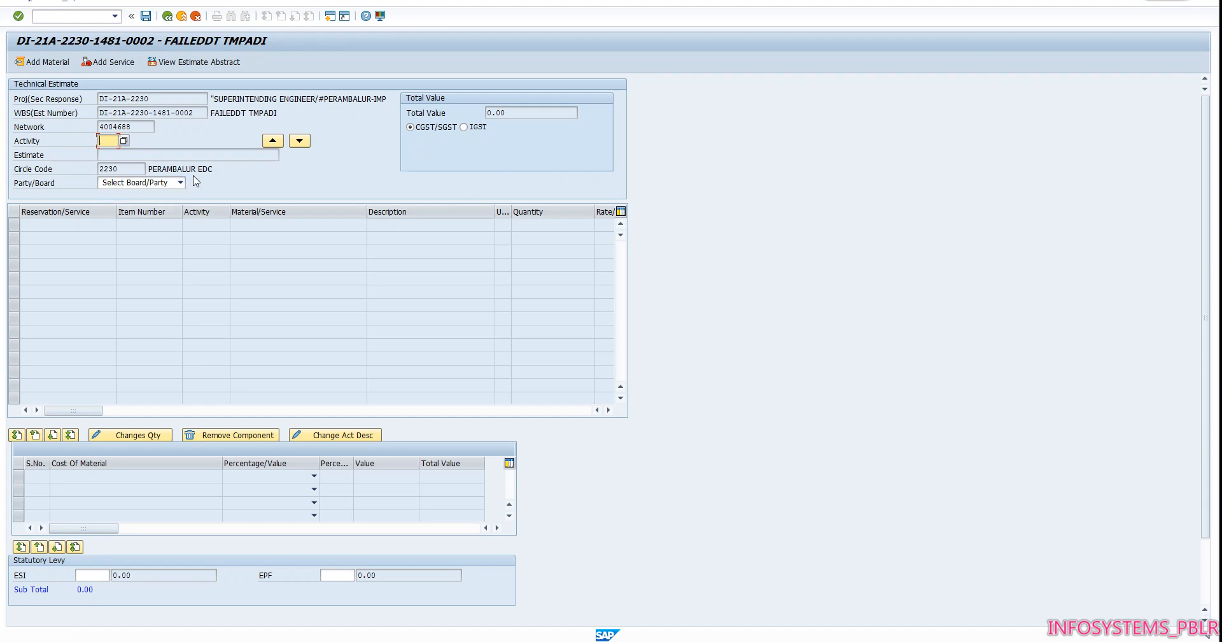
Step: Start adding material to the estimate's network under a new activity described as FAILURE DT REPLACEMENT TMPADI SS2
left_click(39, 63)
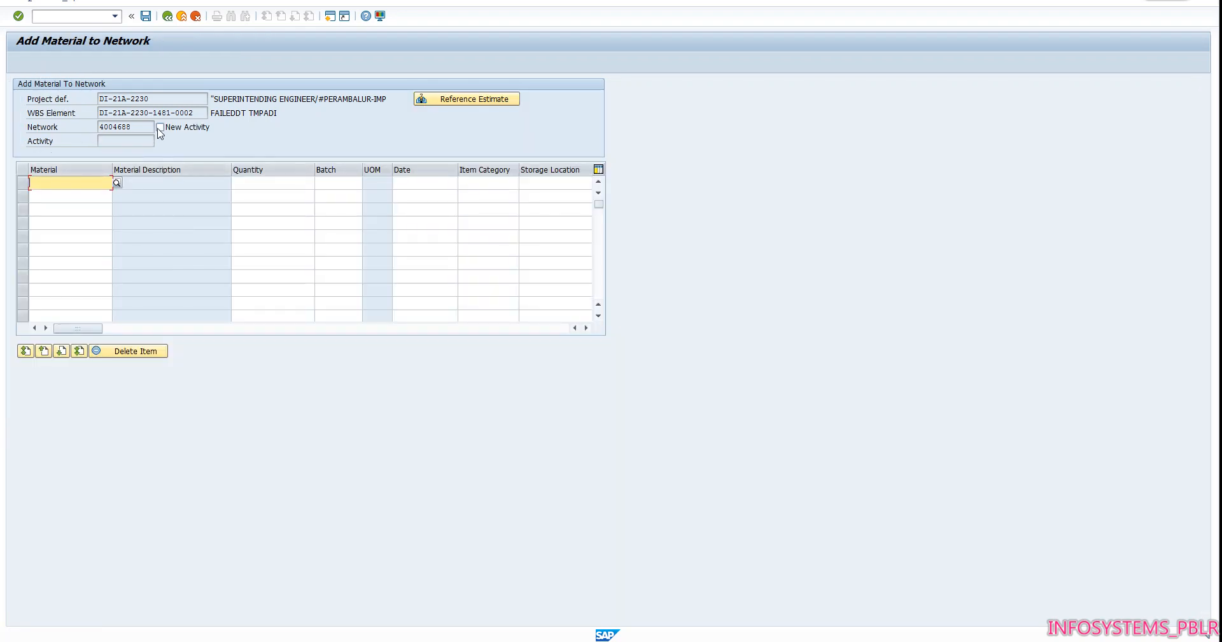
left_click(160, 127)
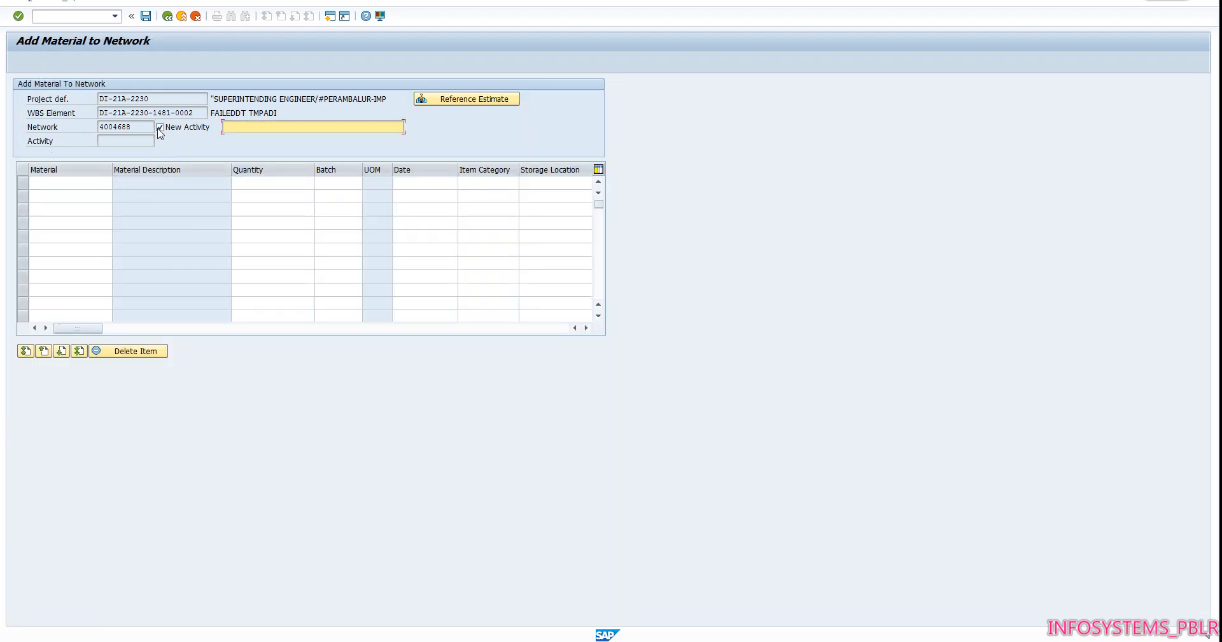
left_click(230, 126)
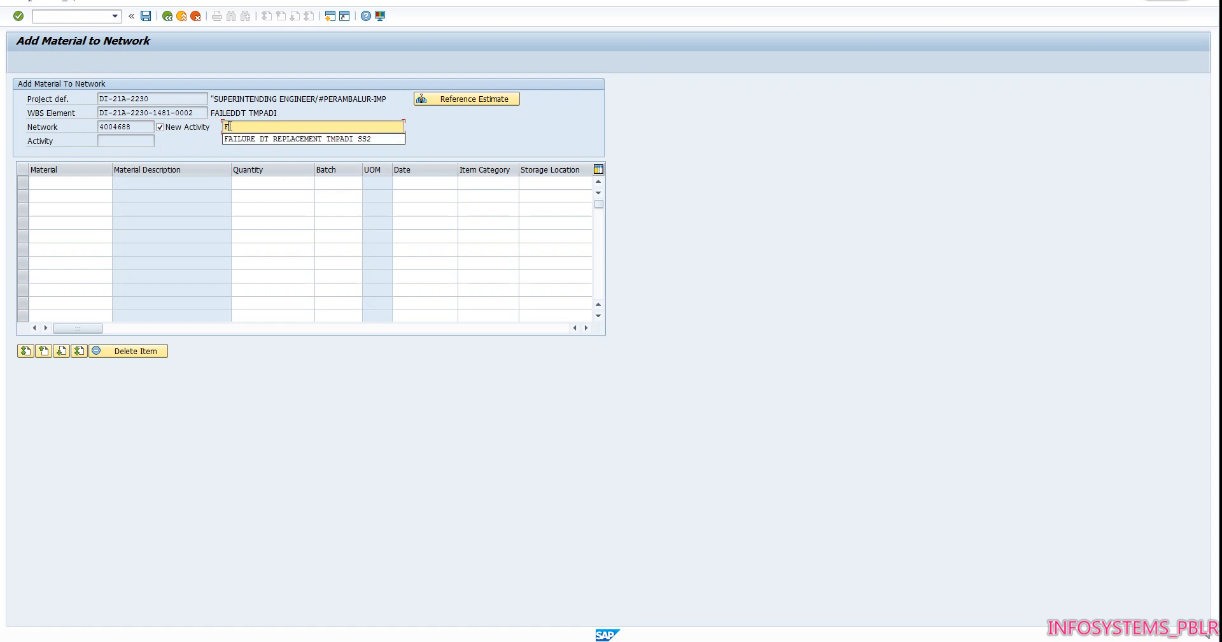
type("FAI")
left_click(284, 141)
left_click(105, 183)
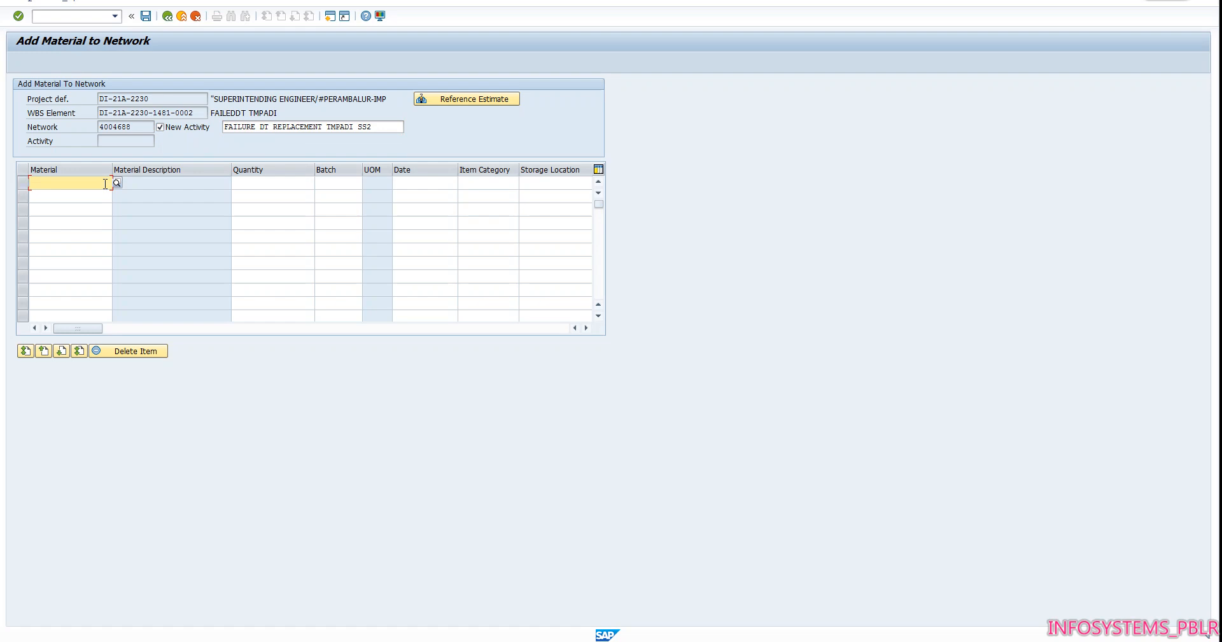
type("2000000041")
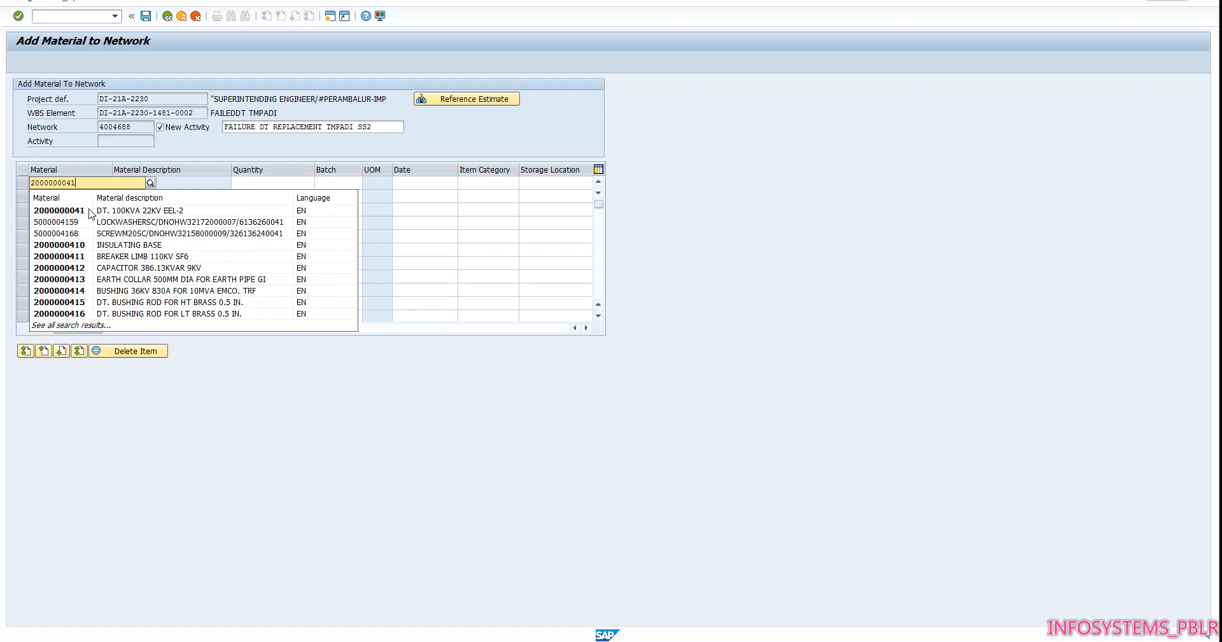
left_click(89, 210)
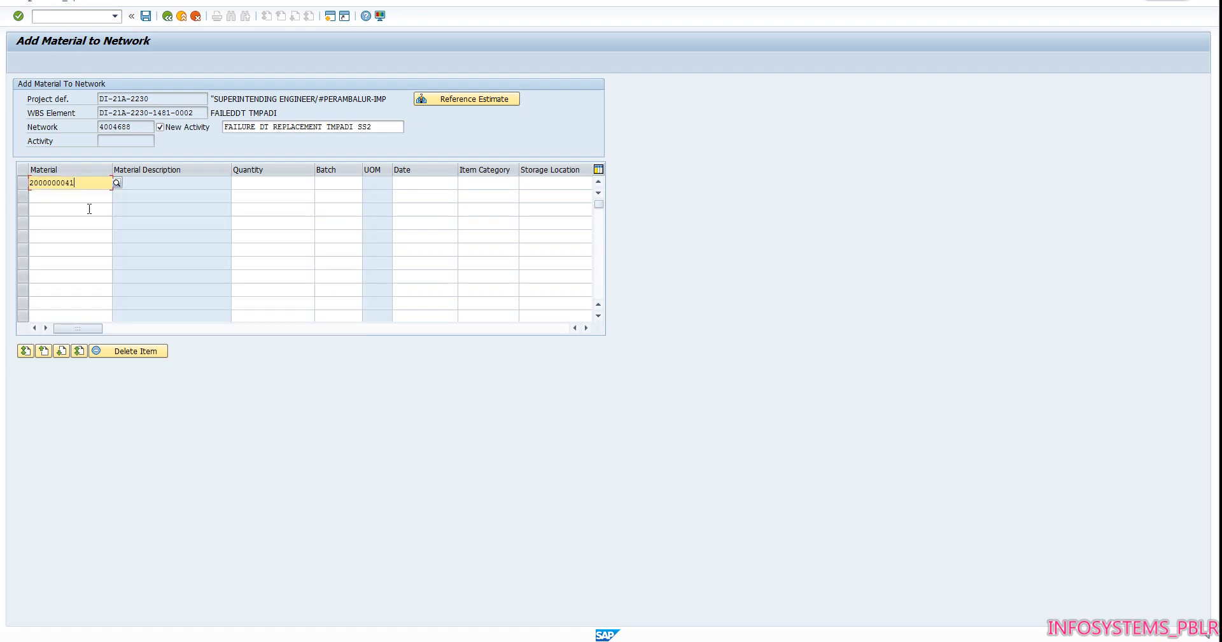
key("Return")
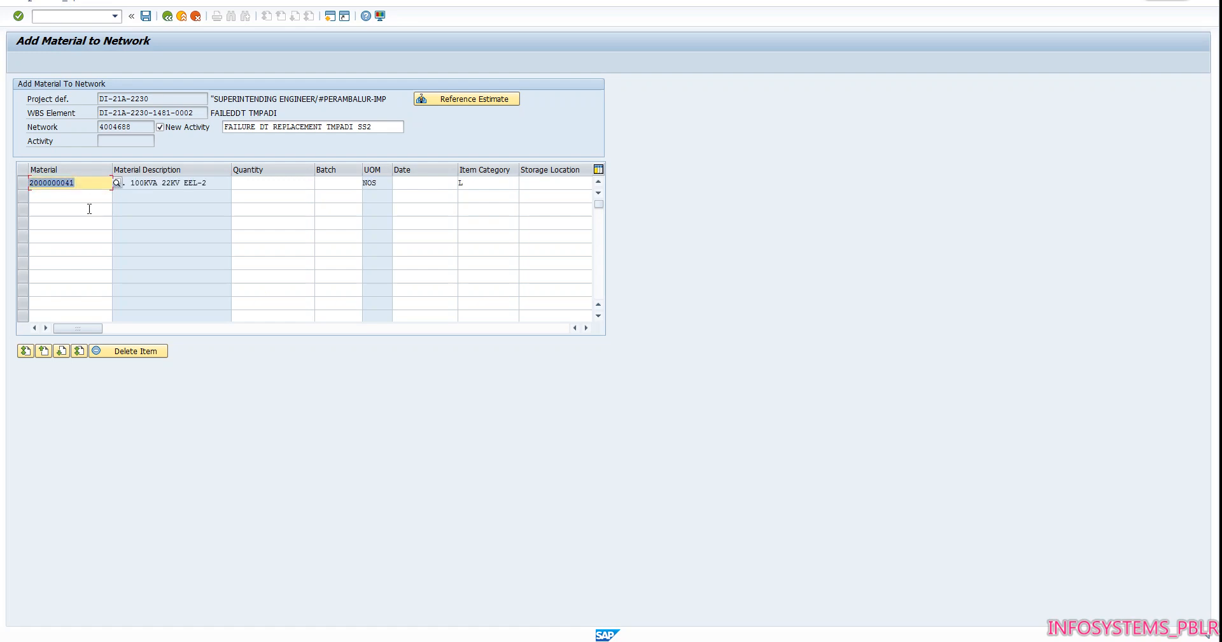
left_click(256, 183)
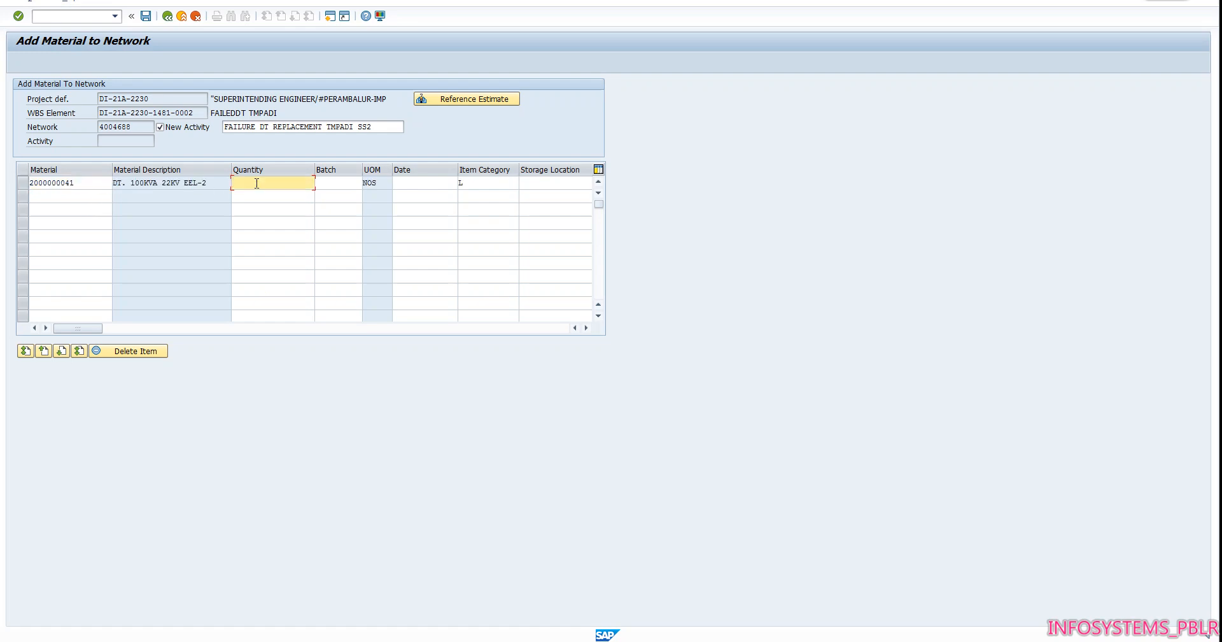
type("1")
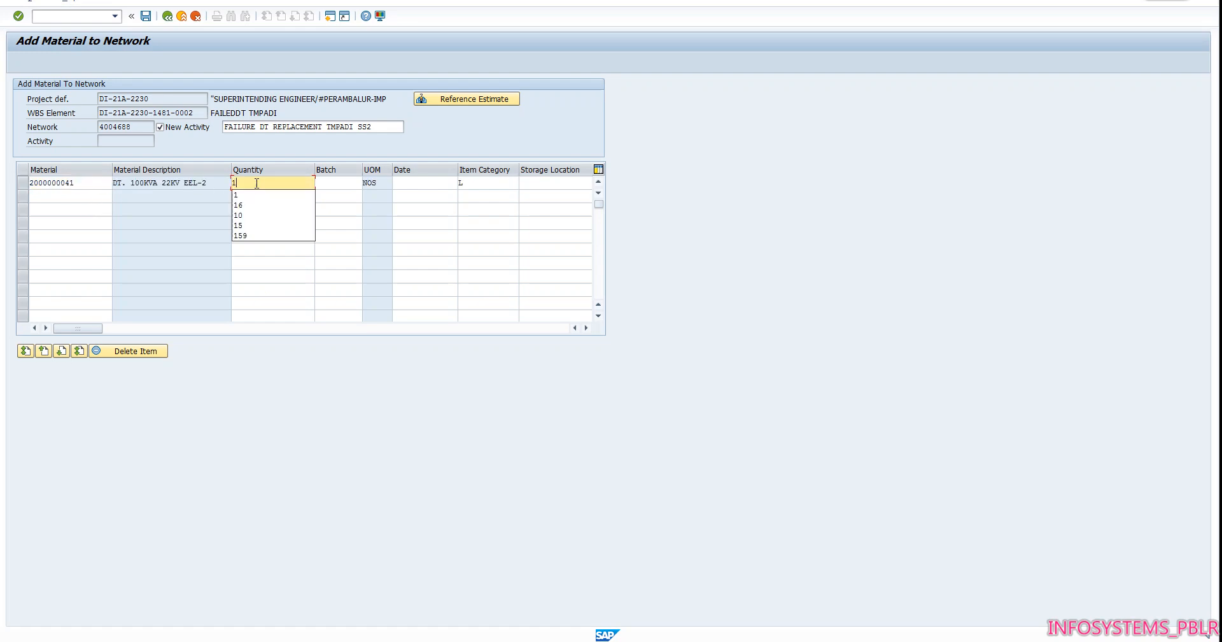
key("Return")
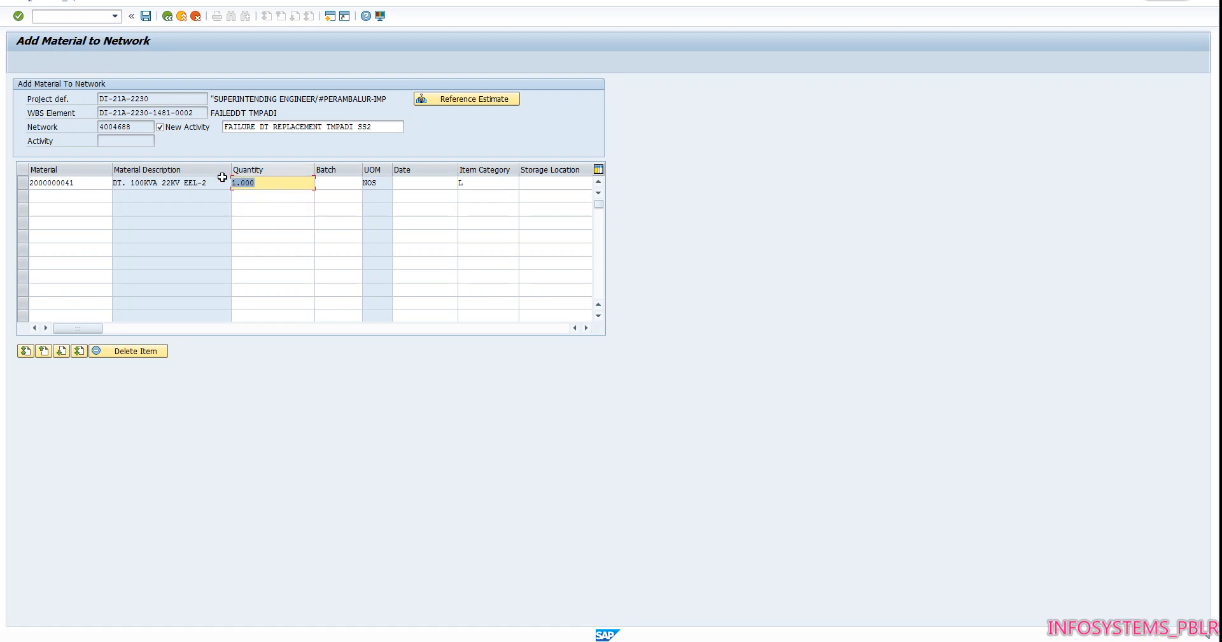
left_click(145, 16)
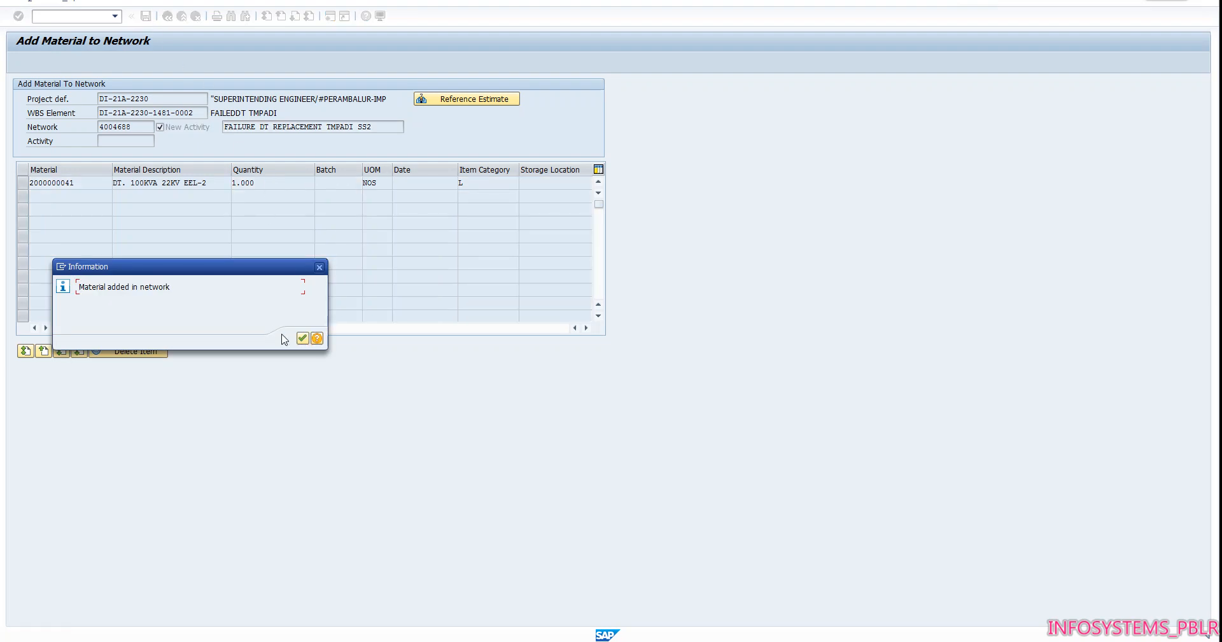
left_click(303, 338)
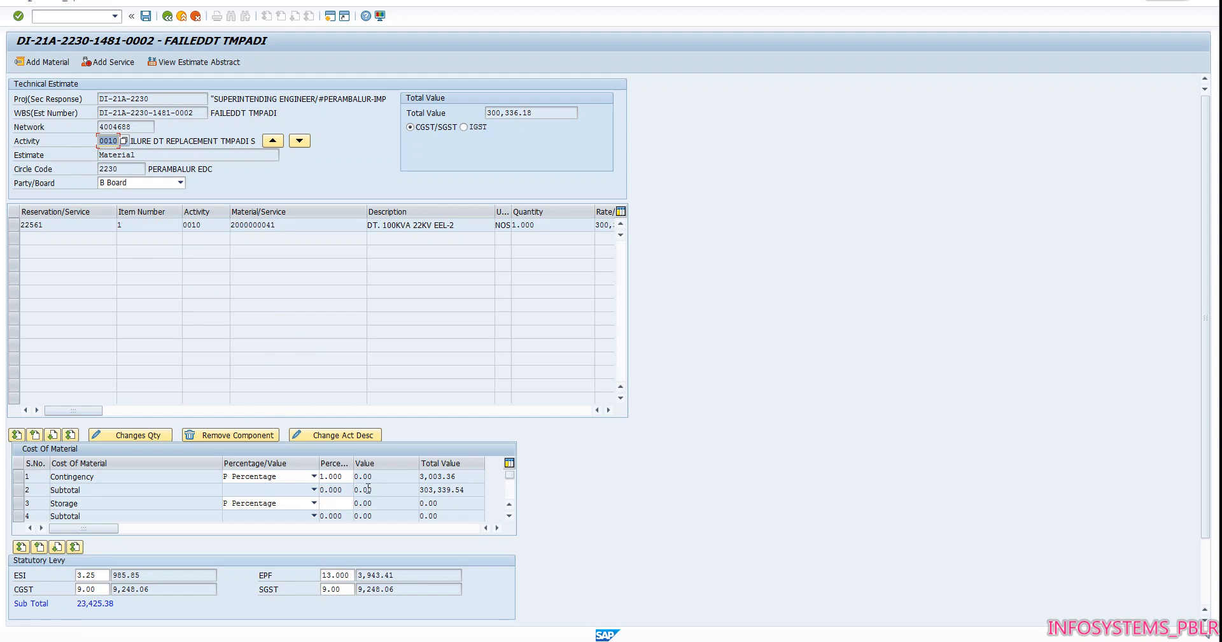
Step: Set the Storage percentage in the cost of material to 3
left_click(328, 502)
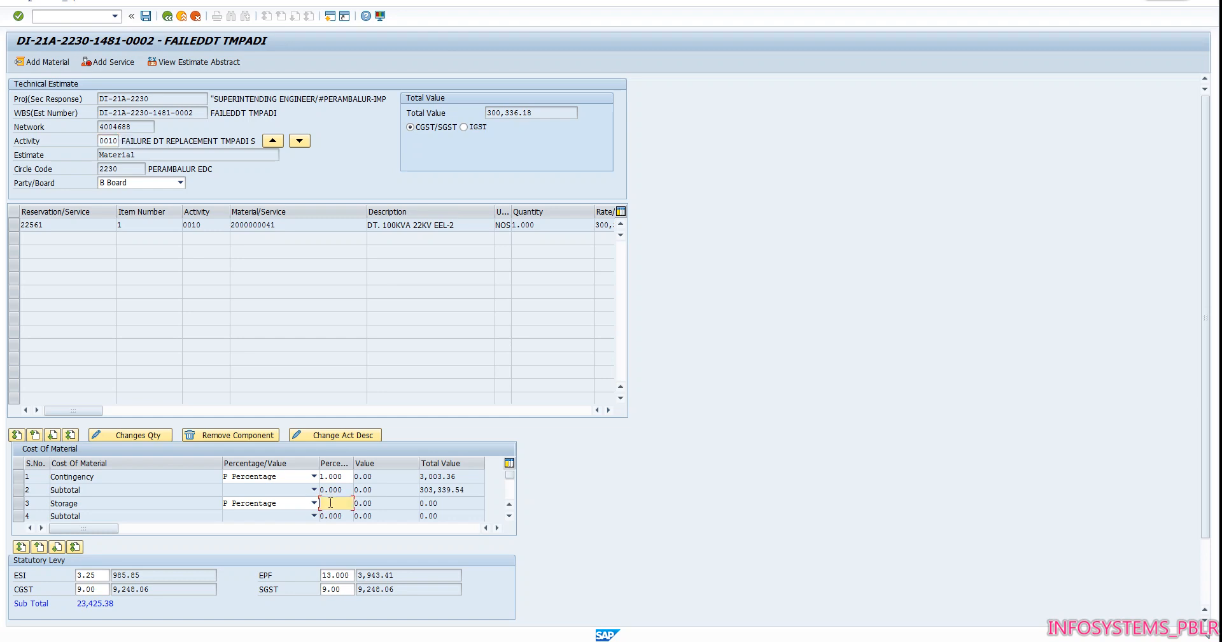
type("3")
key("Return")
Step: Change the Labour cost to Value, check the labour and transport amount in the estimate PDF, and enter 15380 in SAP
scroll(319, 496, "down", 1)
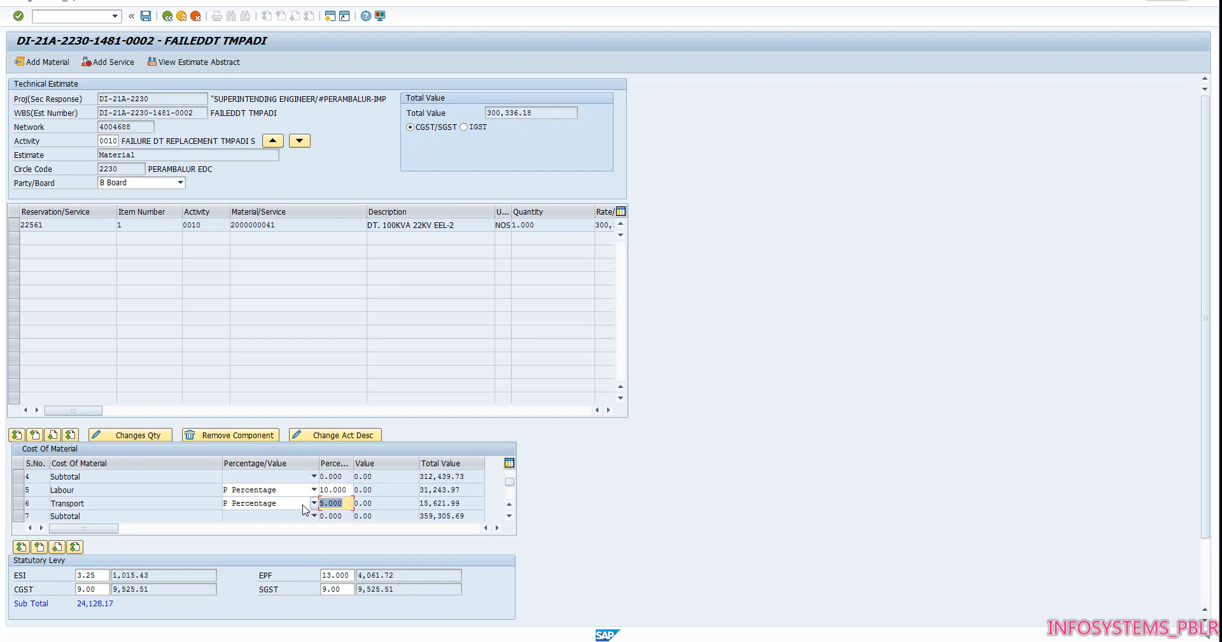
left_click(243, 493)
left_click(237, 515)
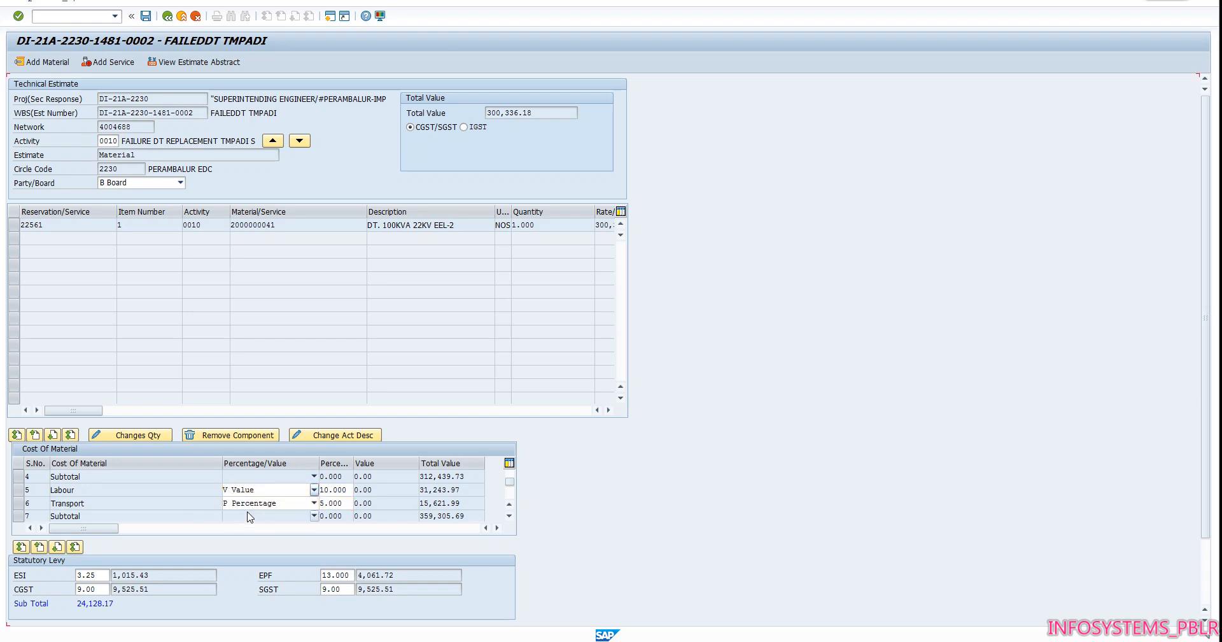
left_click(520, 641)
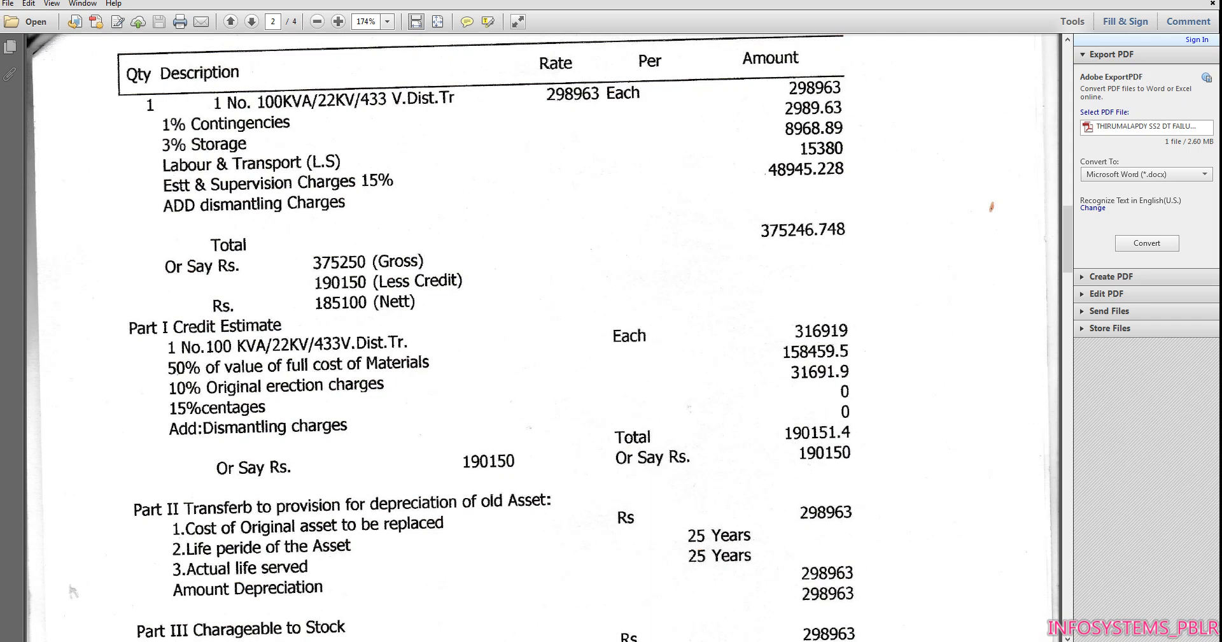
mouse_move(420, 640)
left_click(454, 627)
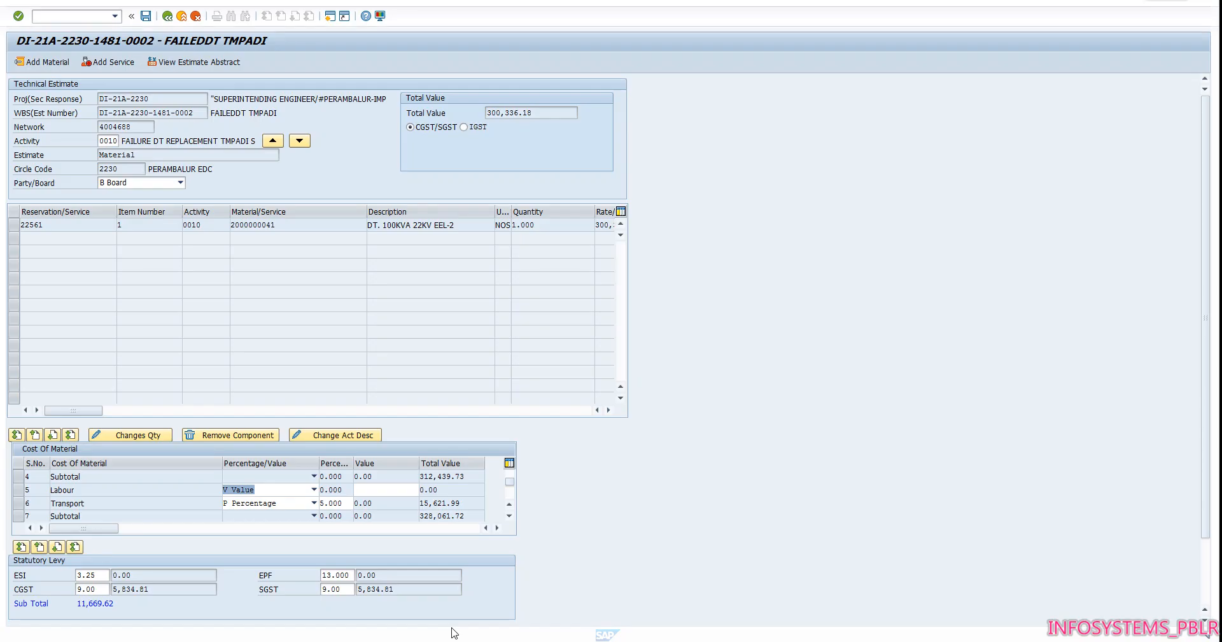
left_click(391, 494)
type("15380")
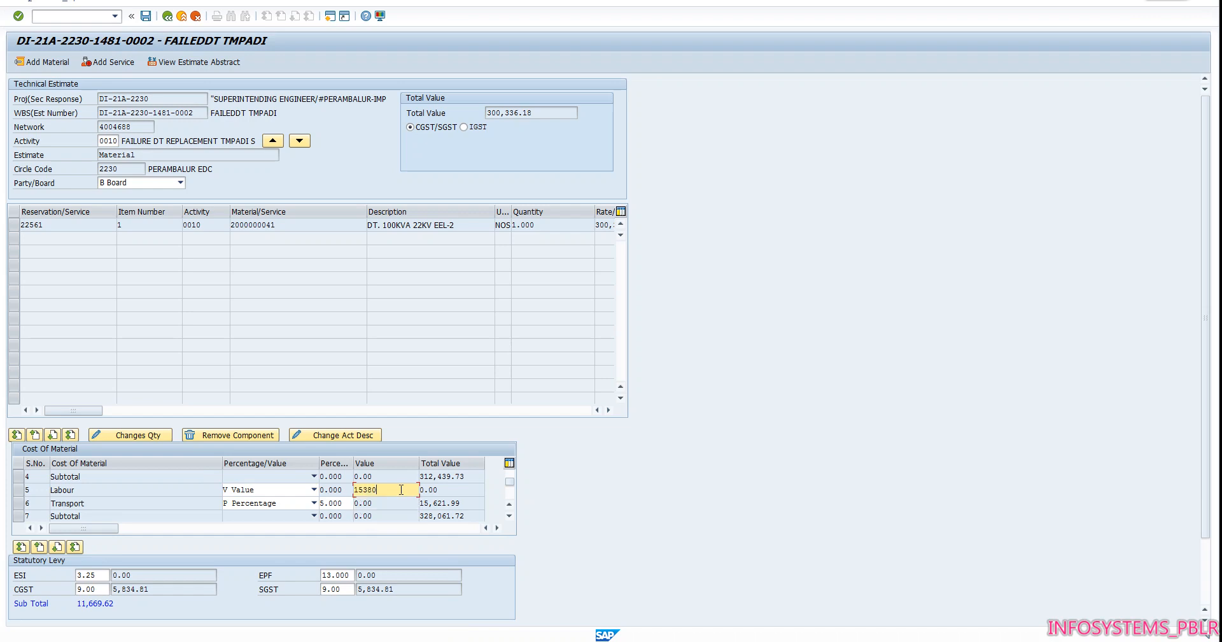
key("Tab")
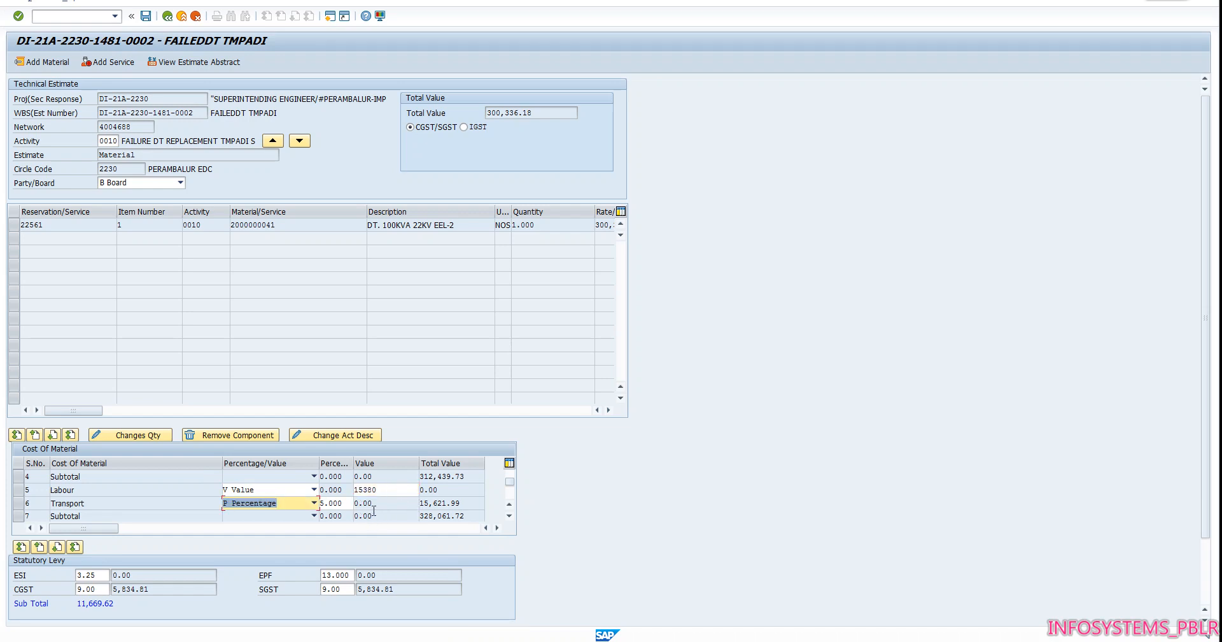
Step: Change the Transport cost to Value with an amount of 1, re-enter 15380 as the Labour value, and confirm both
left_click(313, 503)
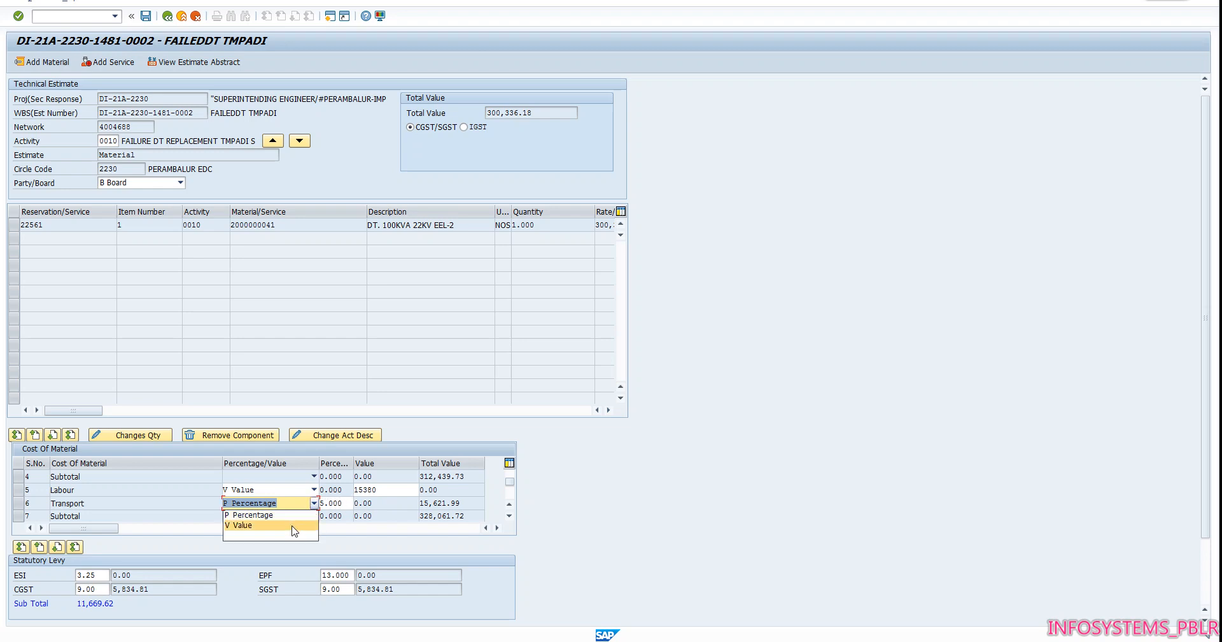
left_click(299, 527)
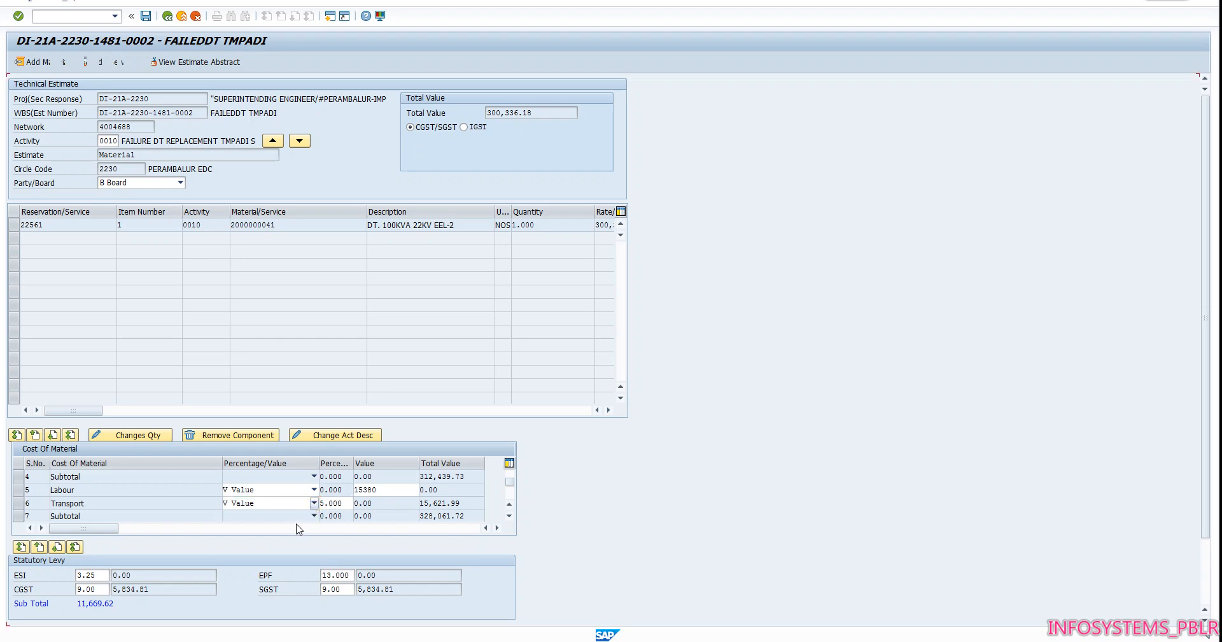
left_click(368, 503)
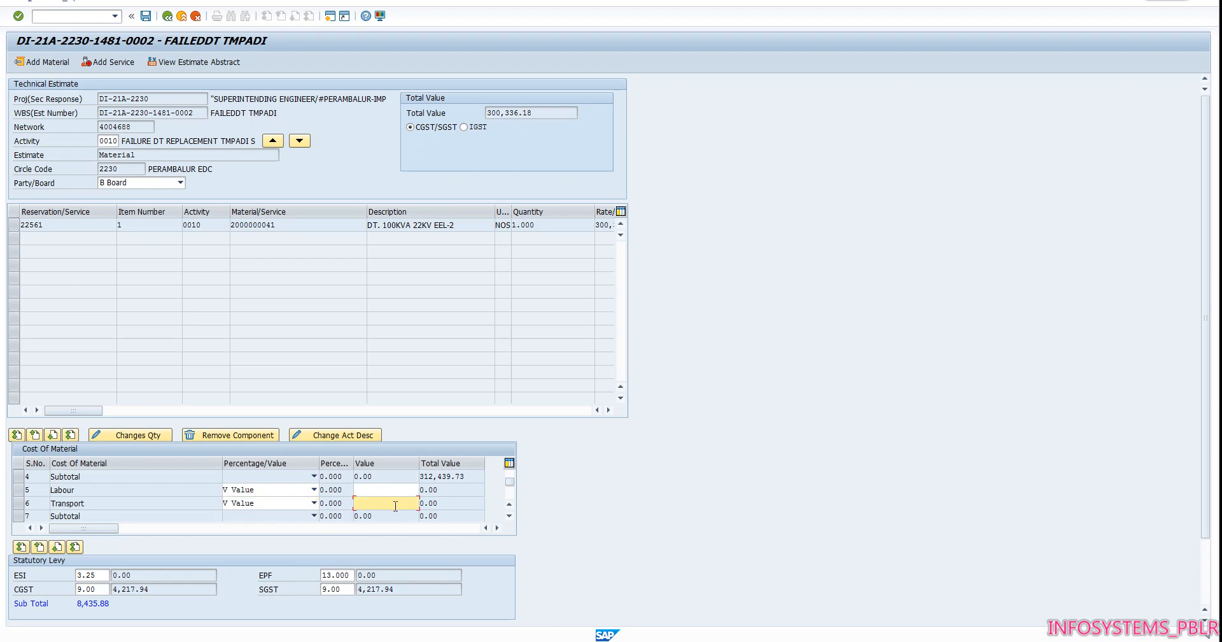
type("1")
left_click(394, 490)
type("15380")
key("Tab")
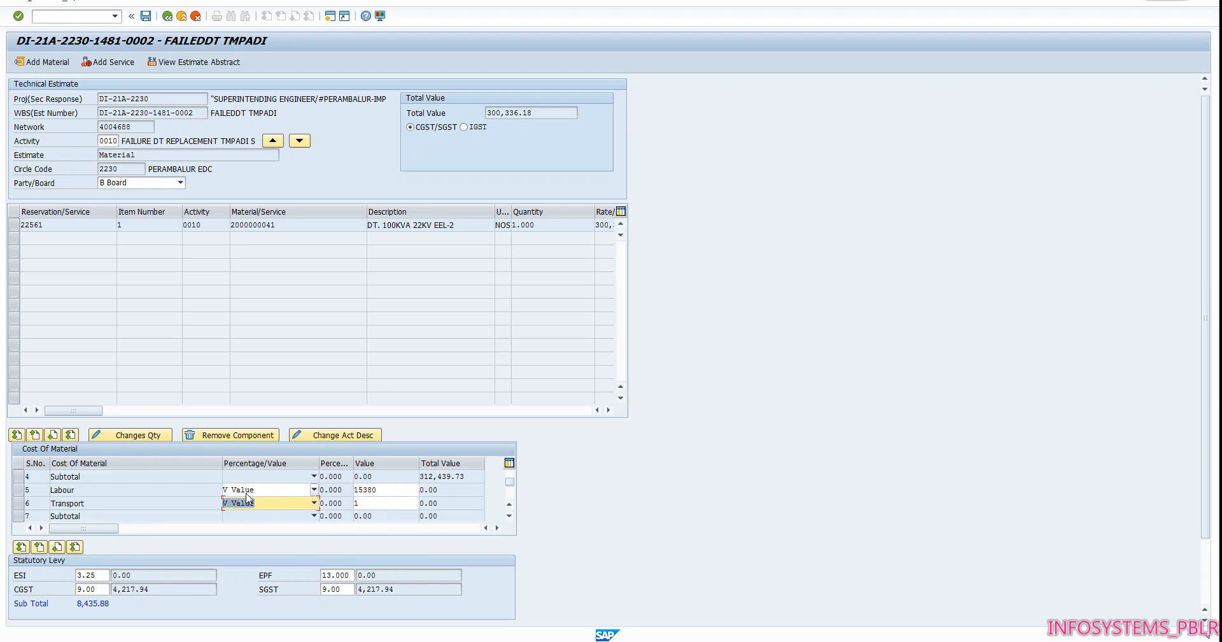
key("Return")
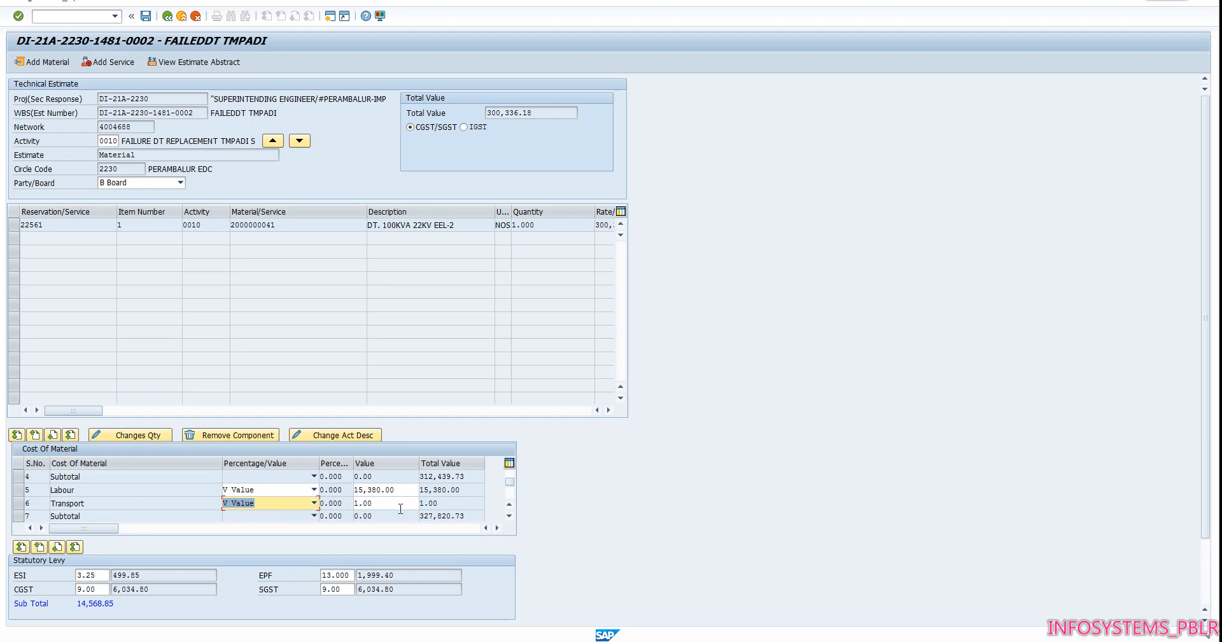
scroll(402, 509, "down", 1)
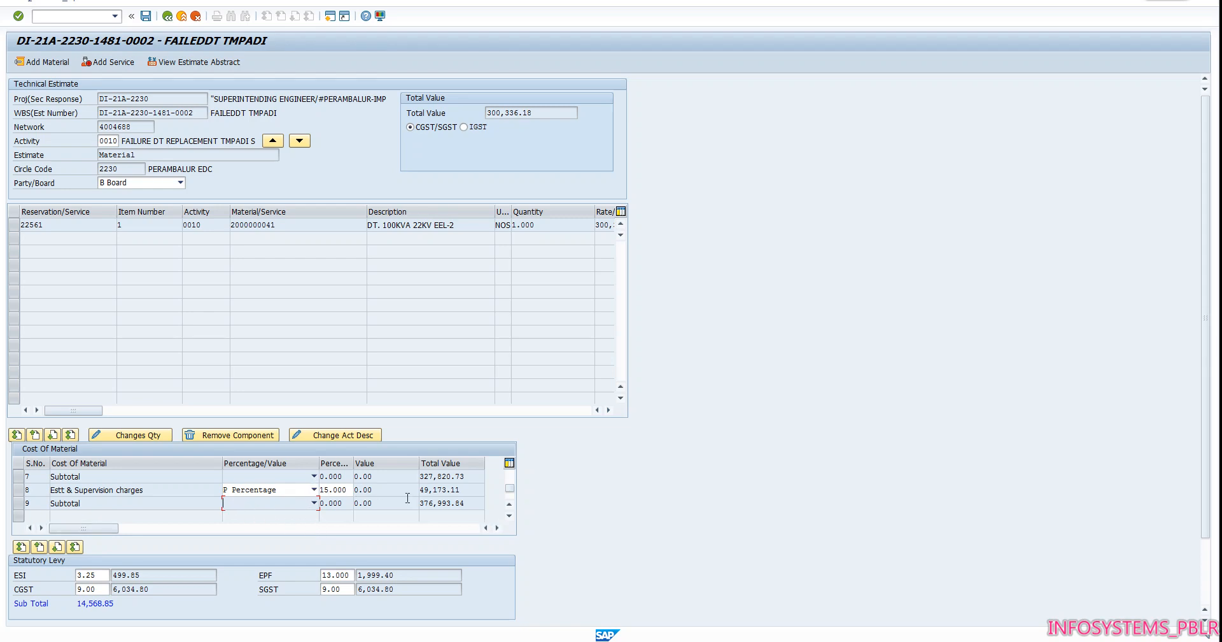
Step: Compare the cost of material amounts with the estimate PDF, then save the technical estimate and acknowledge the confirmation
key("alt+Tab")
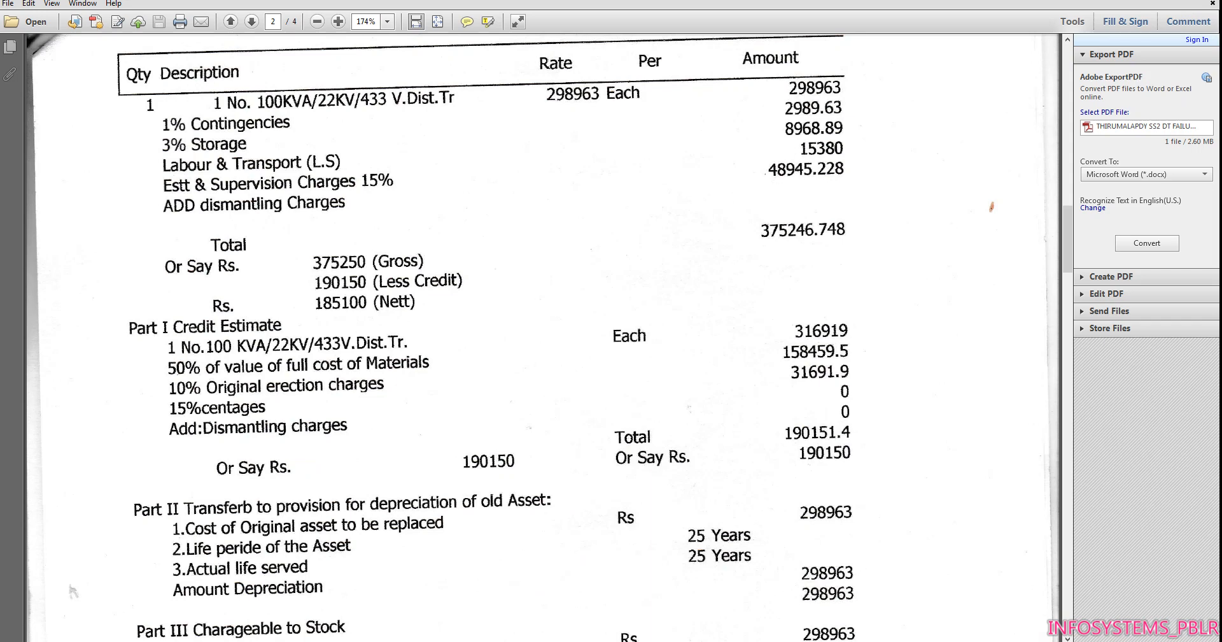
key("alt+Tab")
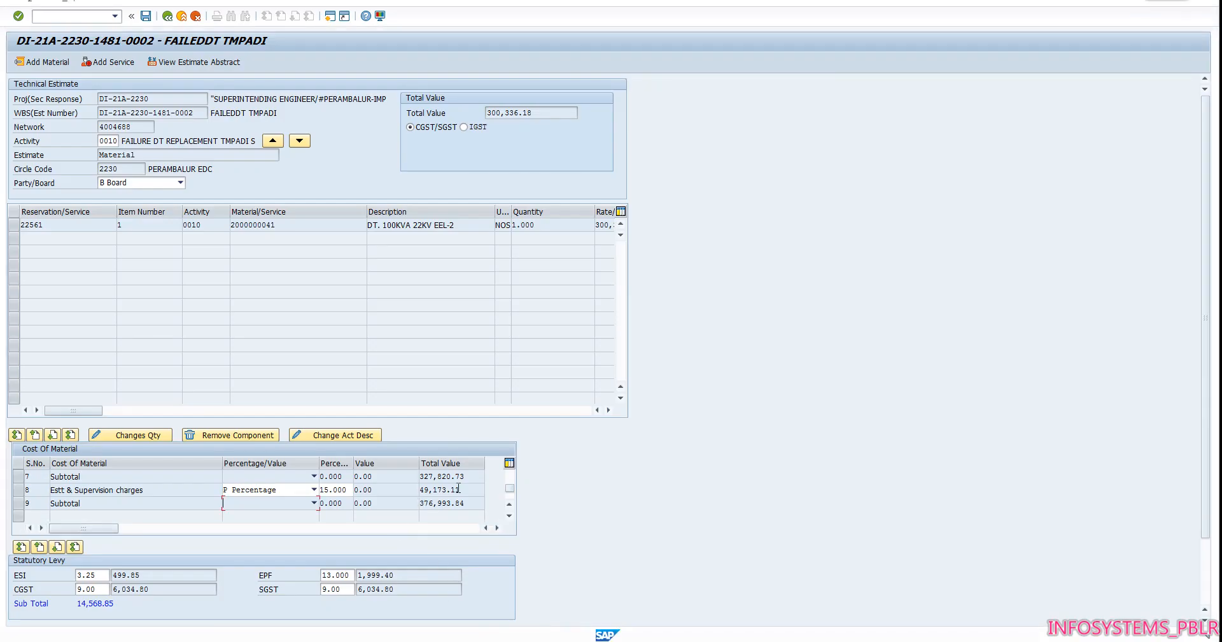
left_click_drag(86, 410, 275, 399)
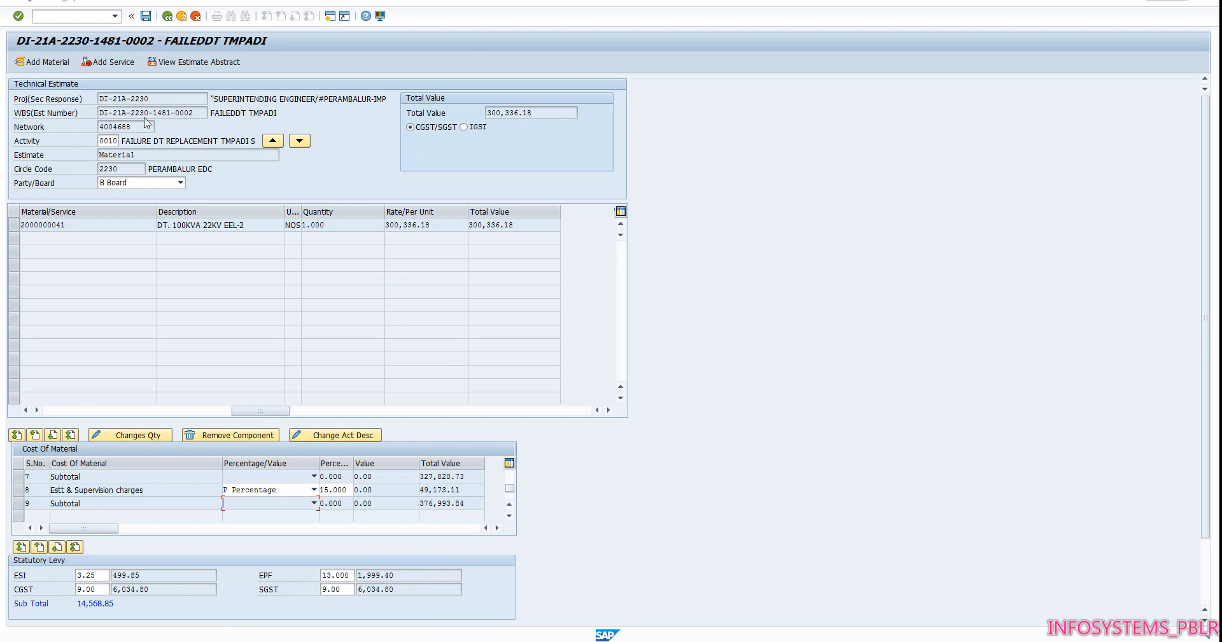
left_click(146, 16)
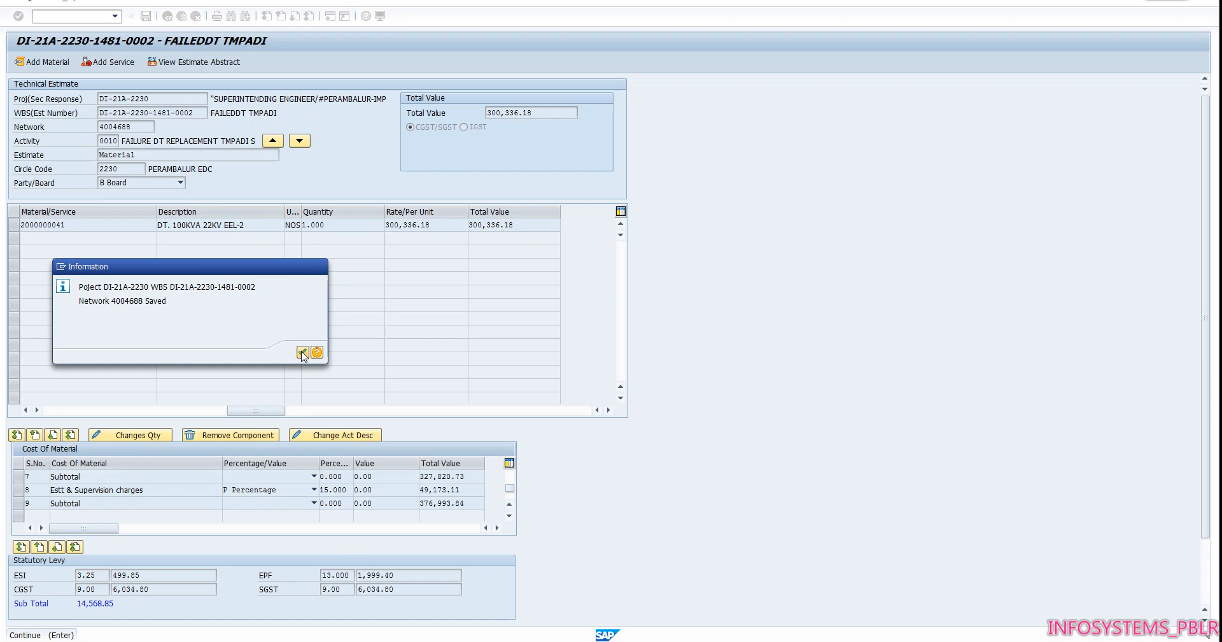
left_click(303, 352)
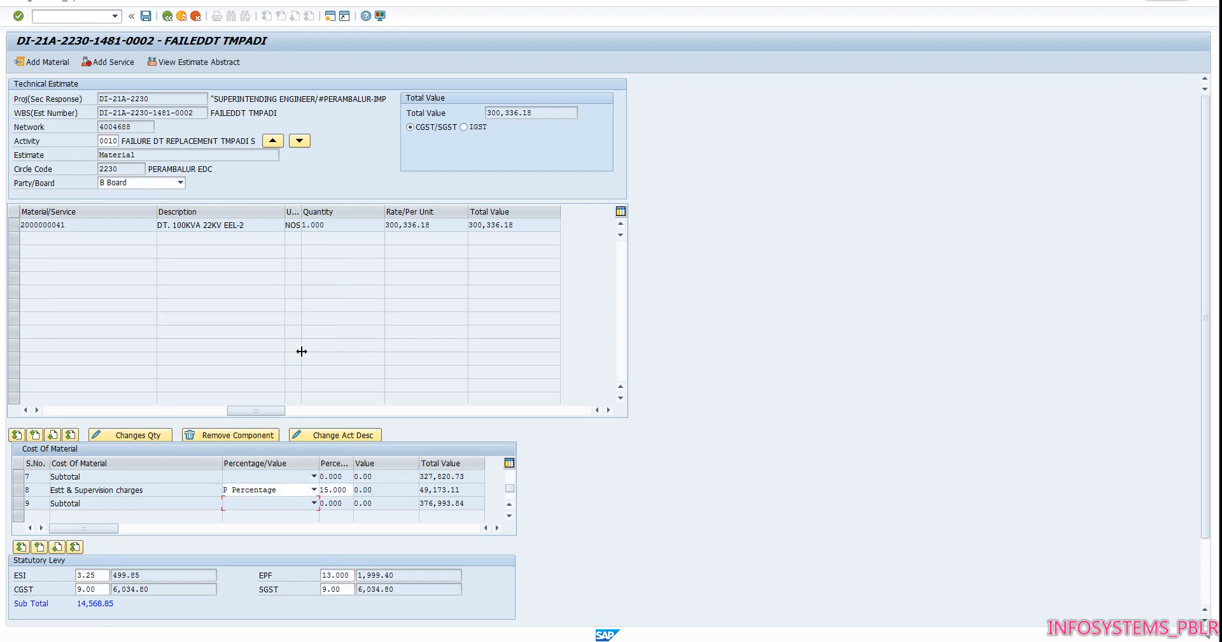
Step: Open the estimate abstract and enter 22237 as the Credit No
left_click(188, 66)
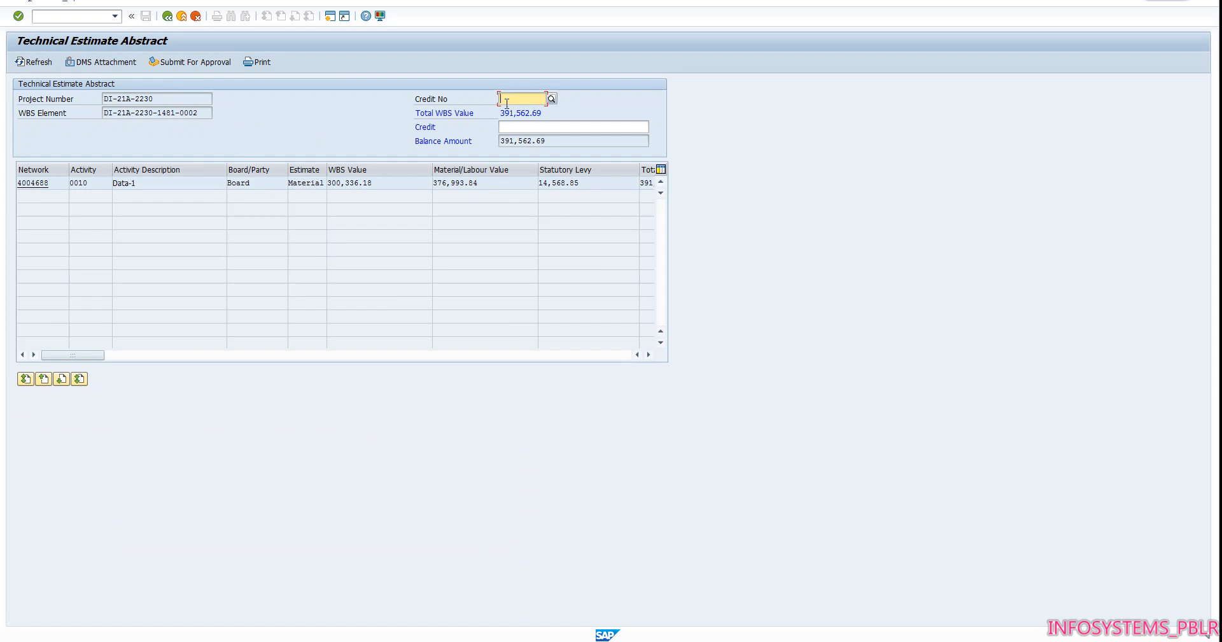
type("232")
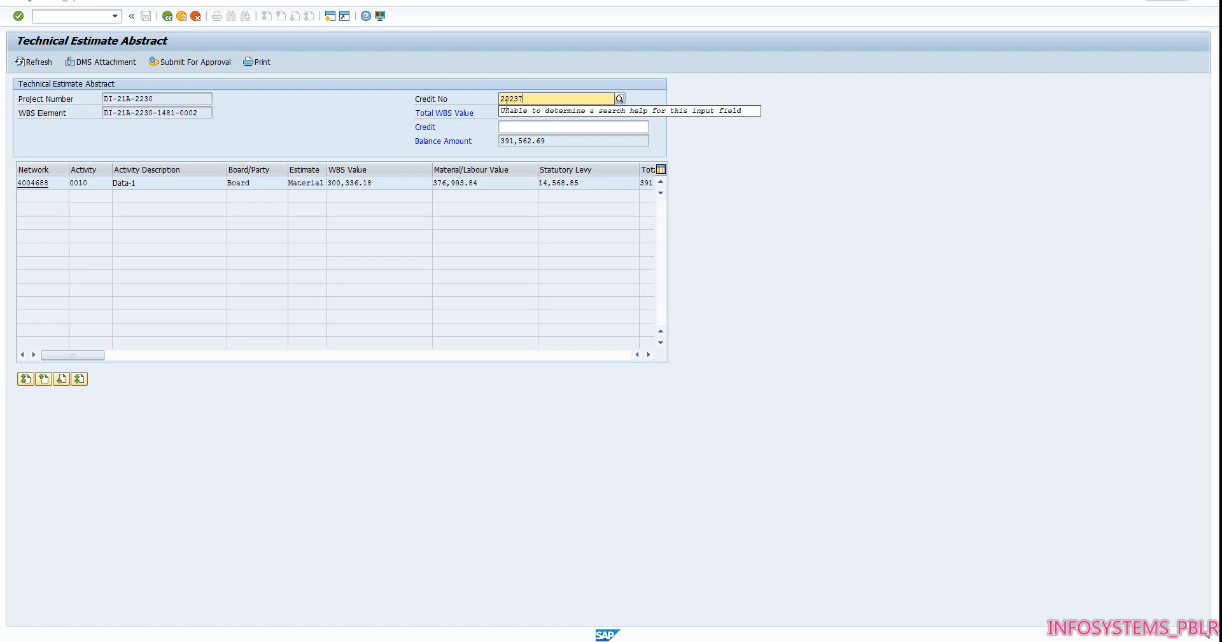
key("Return")
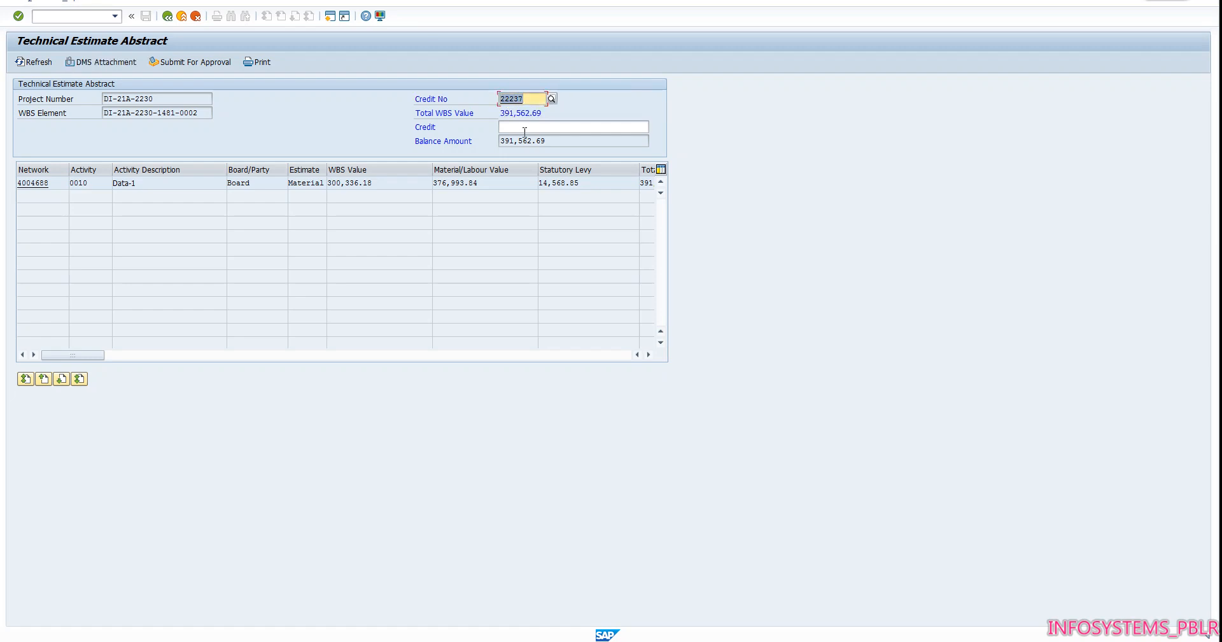
Step: Look up the devolution value in the Excel requirement sheet and enter 190150 as the Credit amount in the SAP abstract
left_click(524, 132)
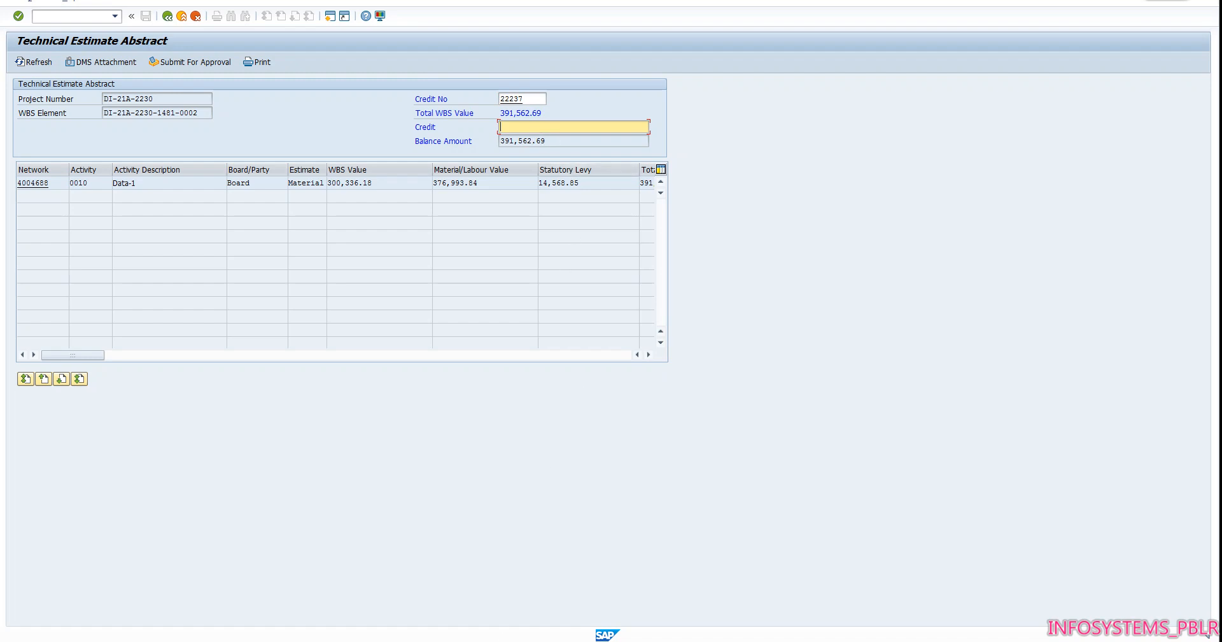
key("alt+Tab")
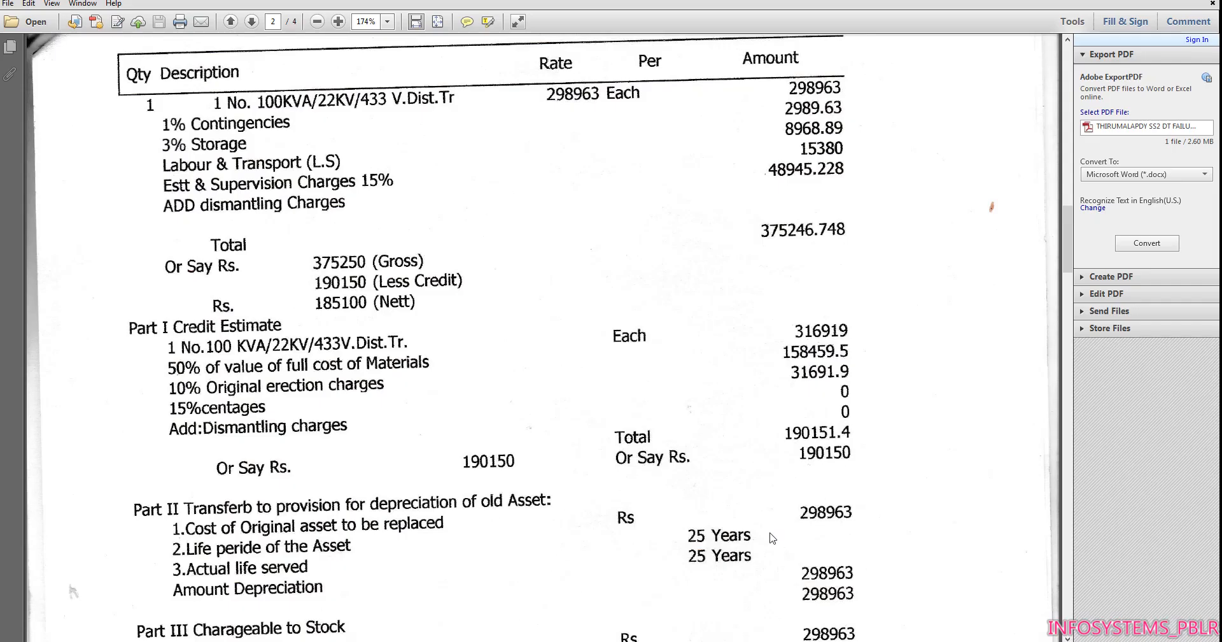
key("alt+Tab")
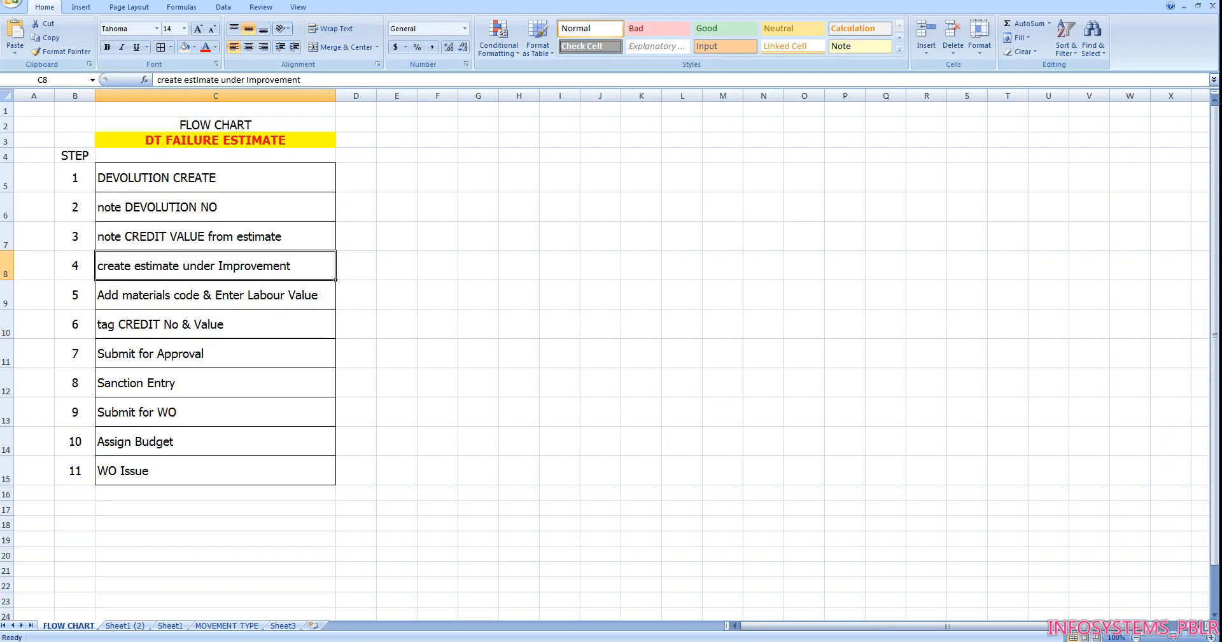
left_click(125, 625)
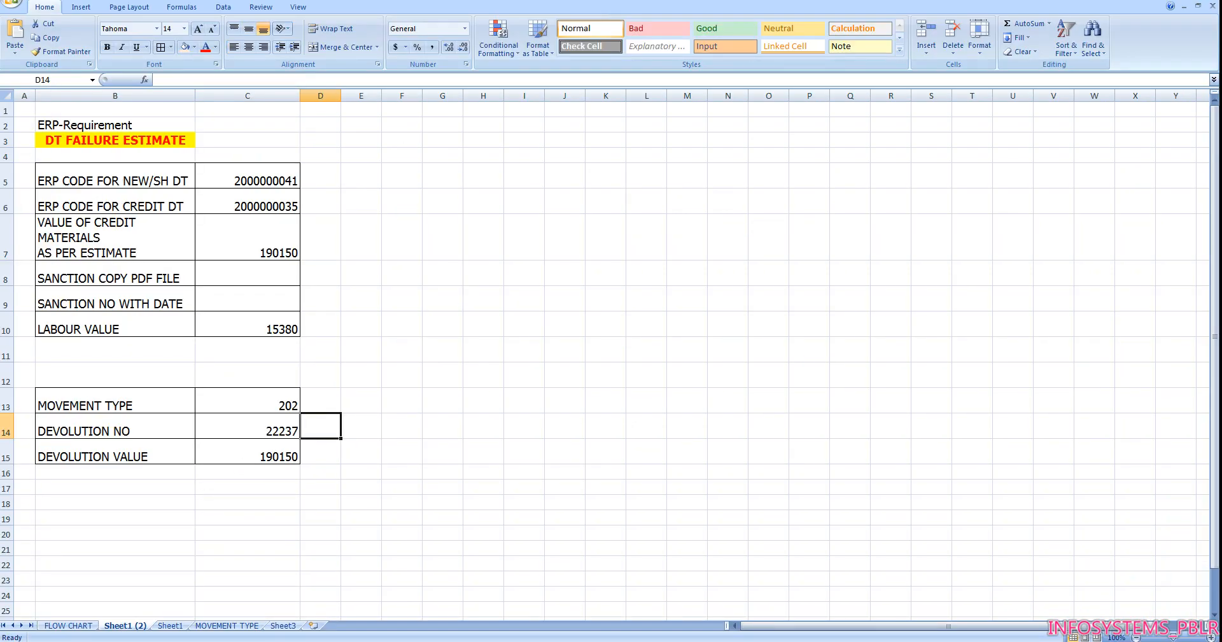
mouse_move(422, 641)
left_click(477, 617)
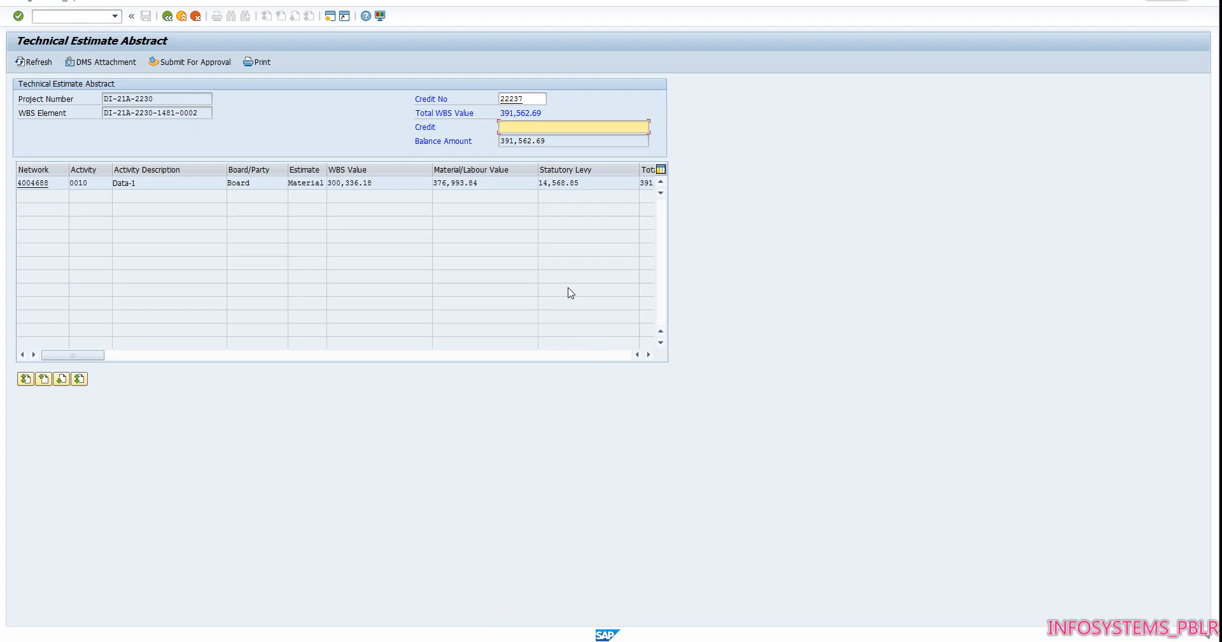
type("190150")
key("Return")
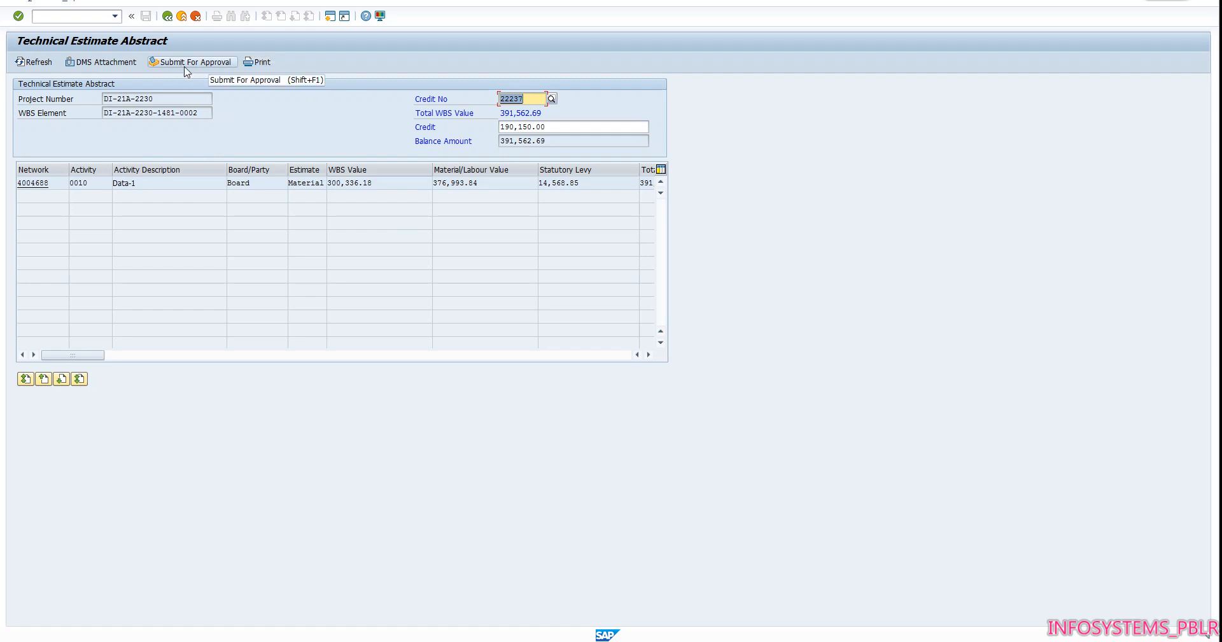
left_click(574, 128)
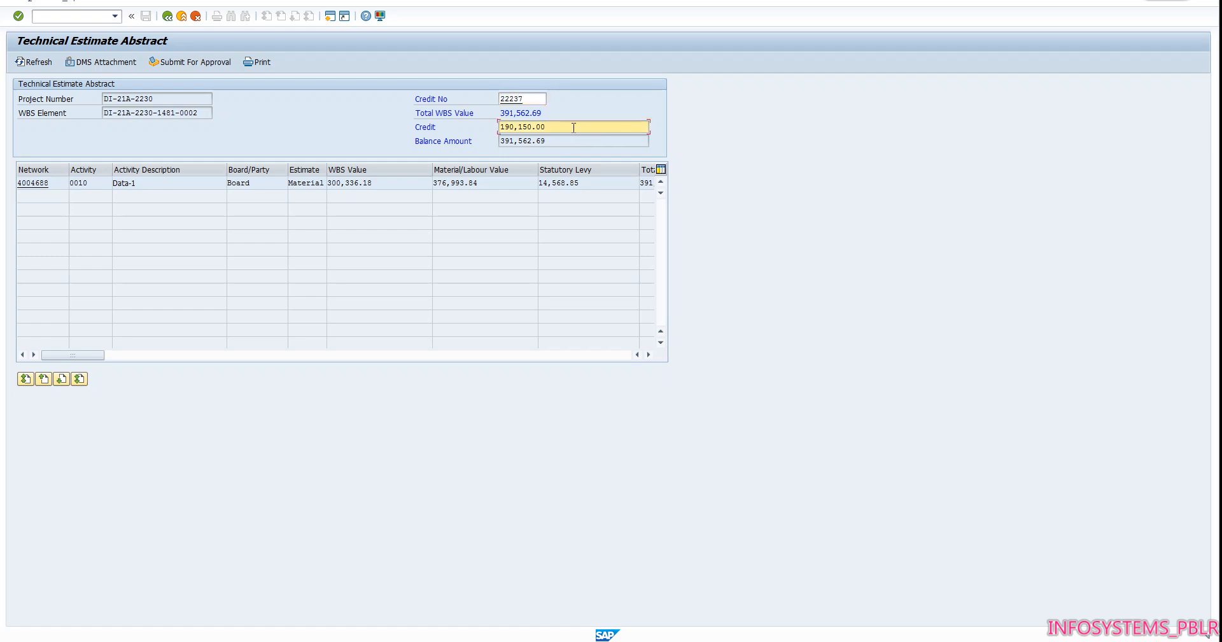
key("shift+Tab")
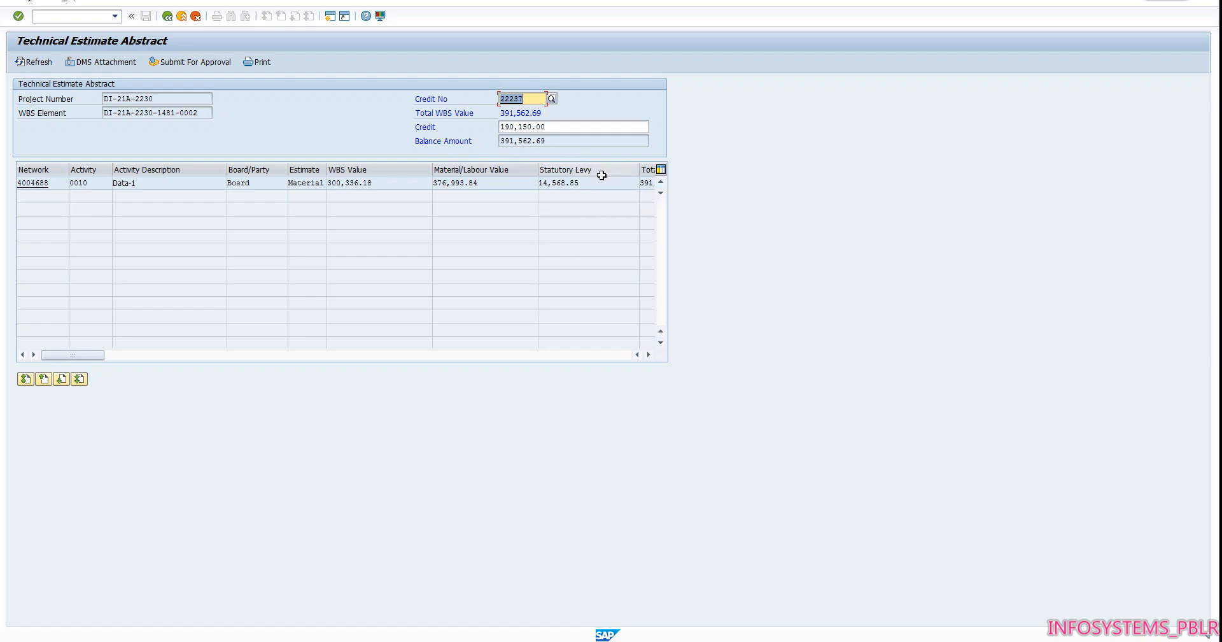
Step: Submit the estimate for approval, acknowledge the message, and return to the SAP Easy Access menu
left_click(190, 64)
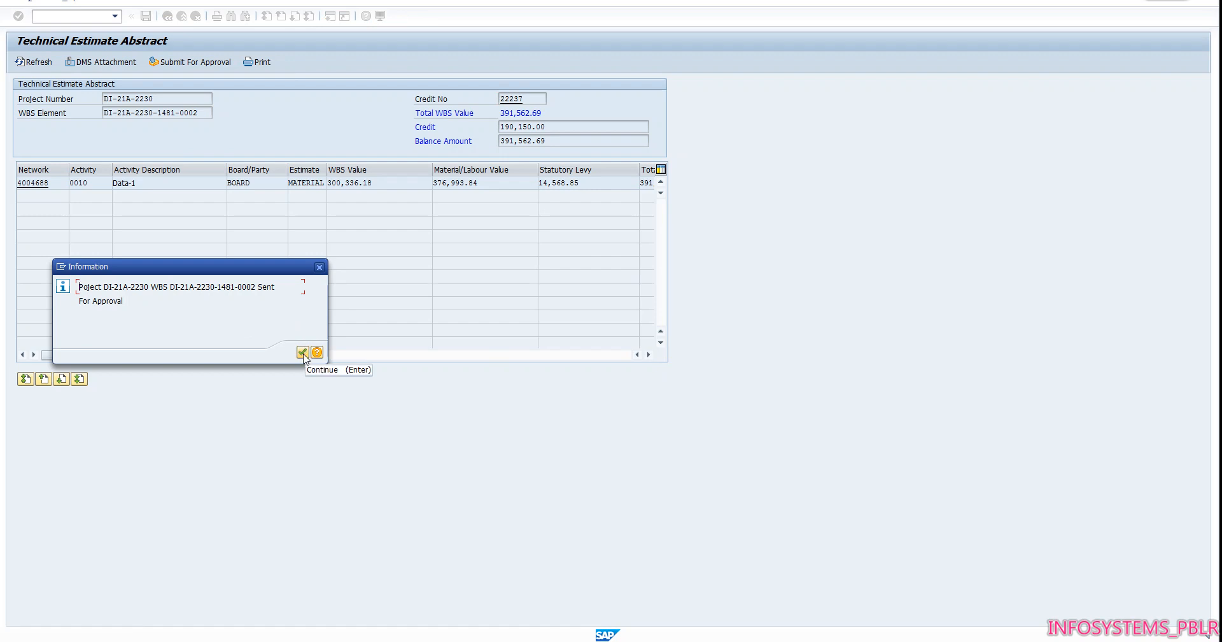
left_click(303, 353)
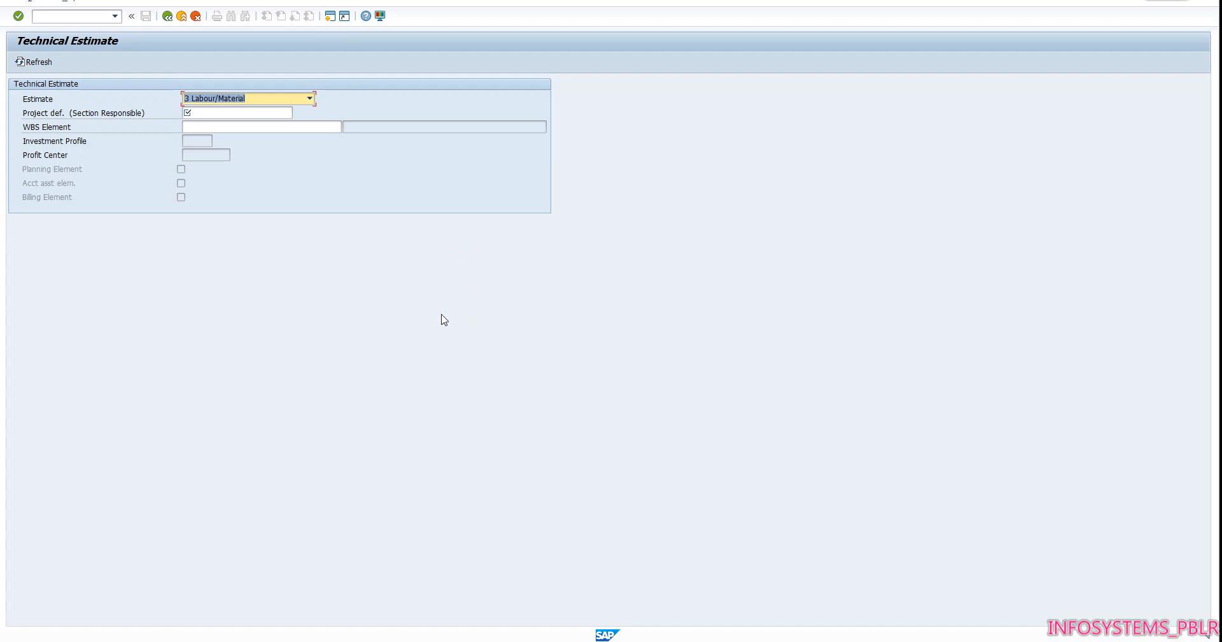
left_click(181, 16)
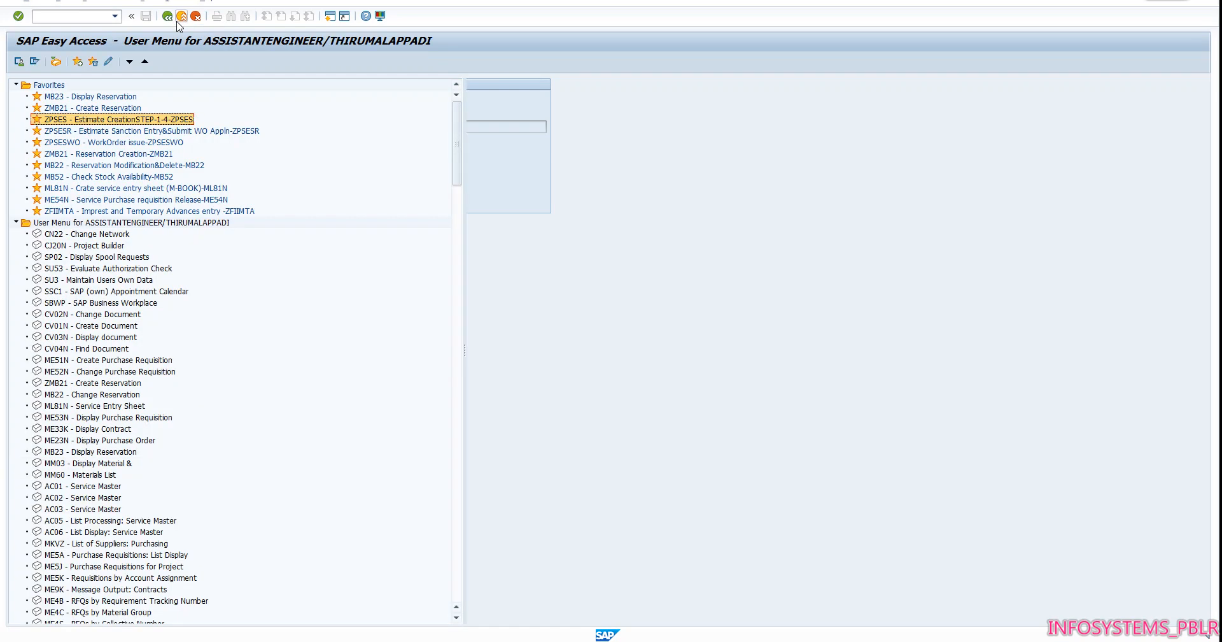
Step: Open the ZPSESR estimate sanction entry with company code 2000 and project definition DI-21A-2230
double_click(172, 132)
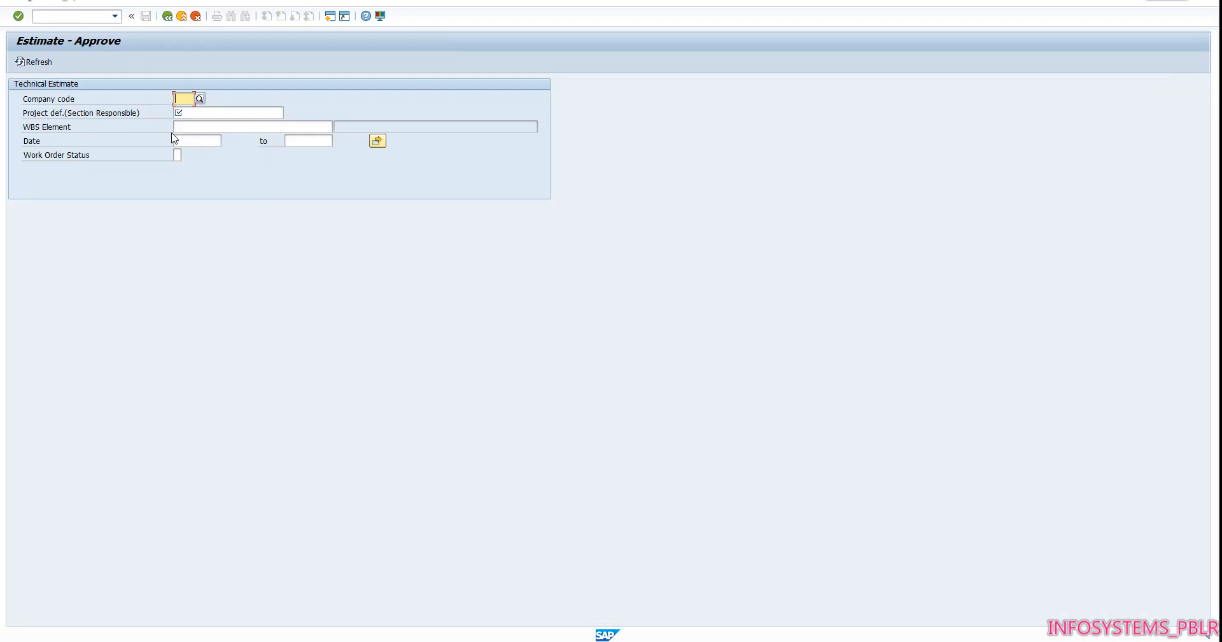
type("2000")
key("Return")
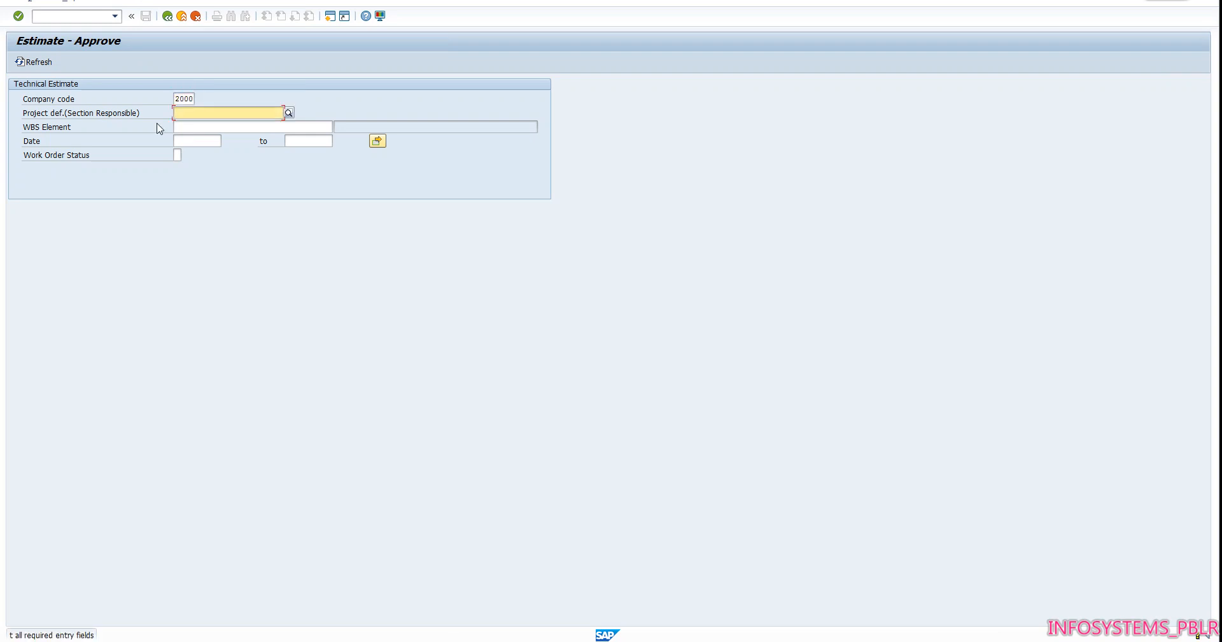
left_click(210, 111)
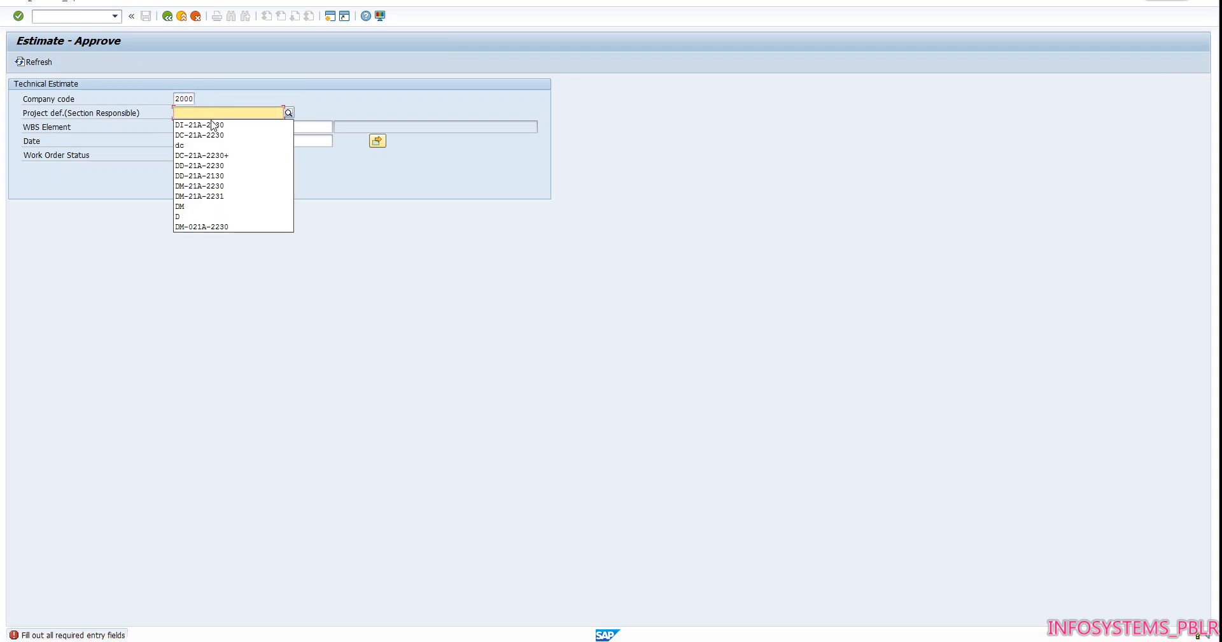
left_click(213, 124)
key("Return")
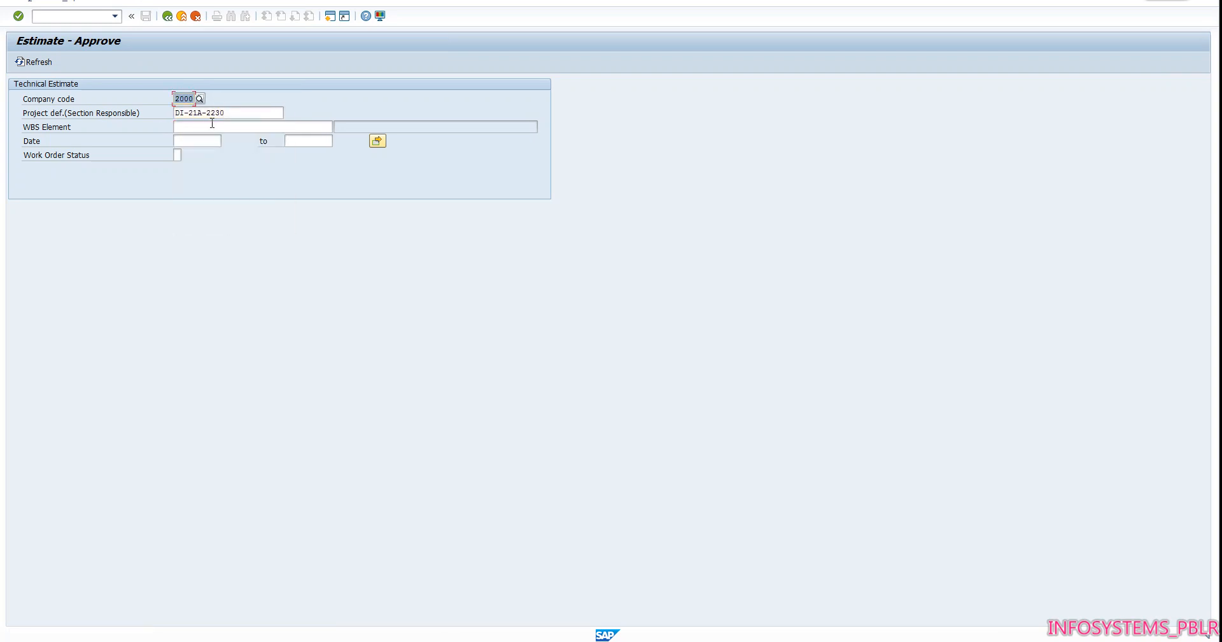
Step: Choose WBS element DI-21A-2230 and WBS cost center DI-21A-2230-1481, and list the matching technical estimates
left_click(212, 123)
left_click(211, 138)
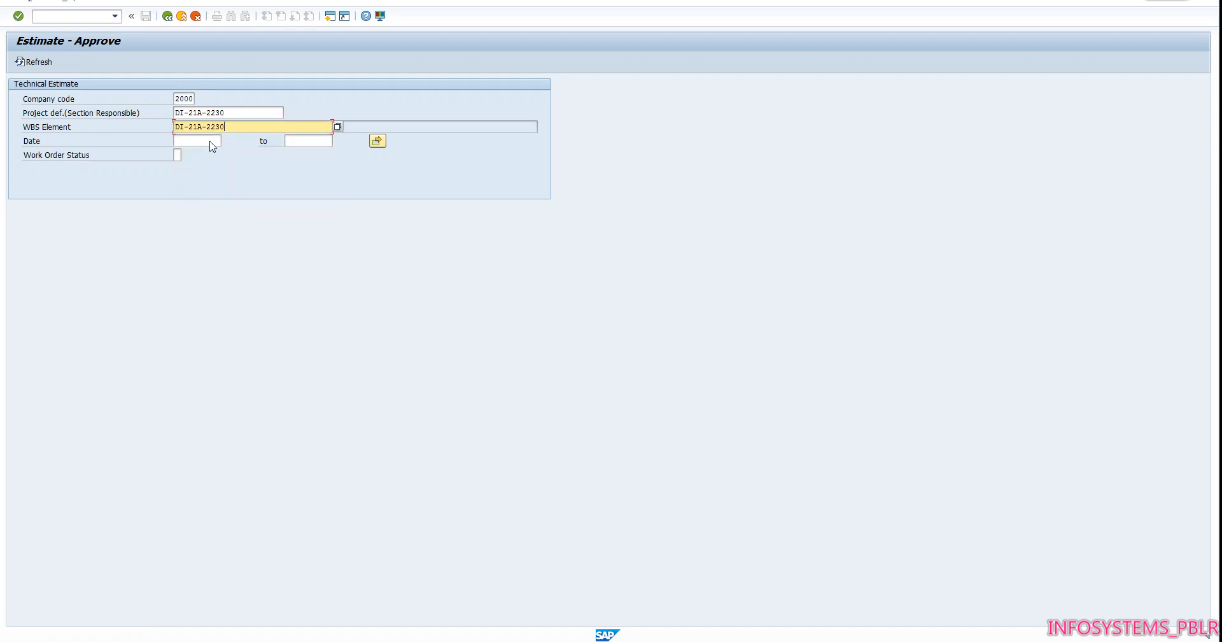
key("Return")
left_click(211, 141)
left_click(211, 141)
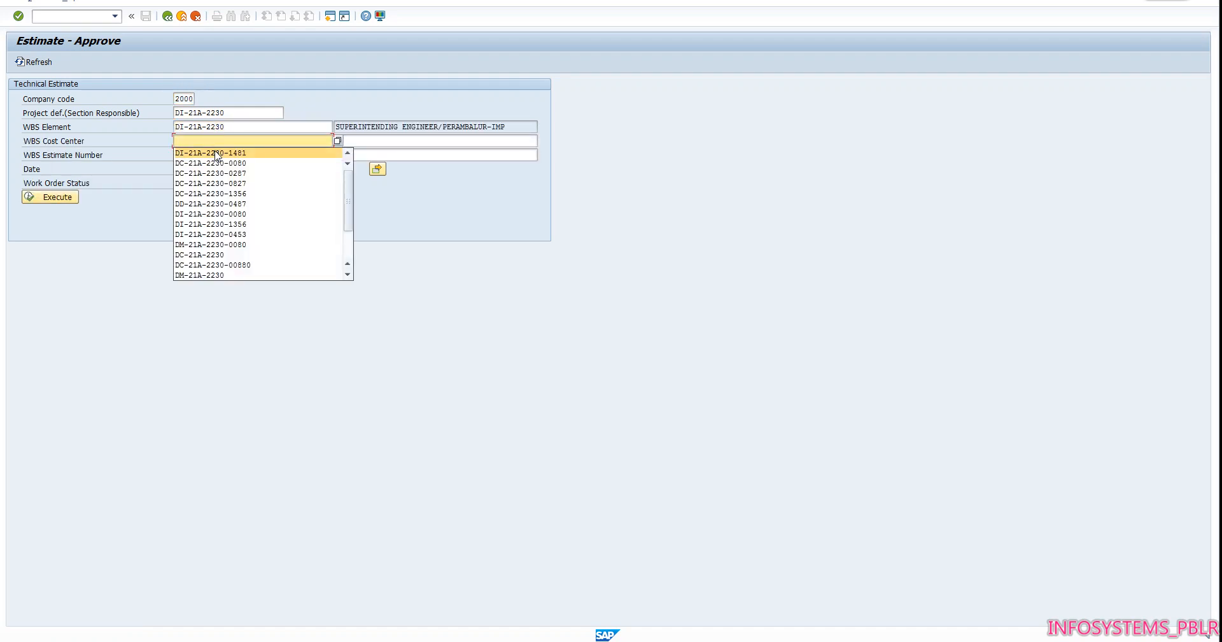
left_click(217, 149)
key("Return")
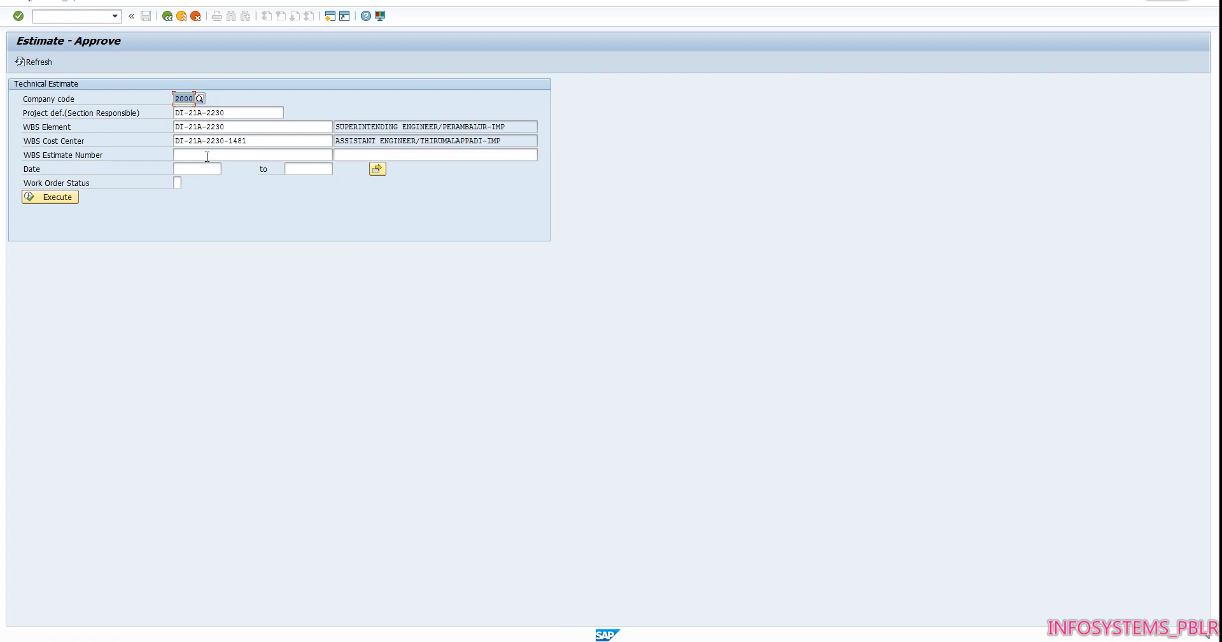
left_click(66, 199)
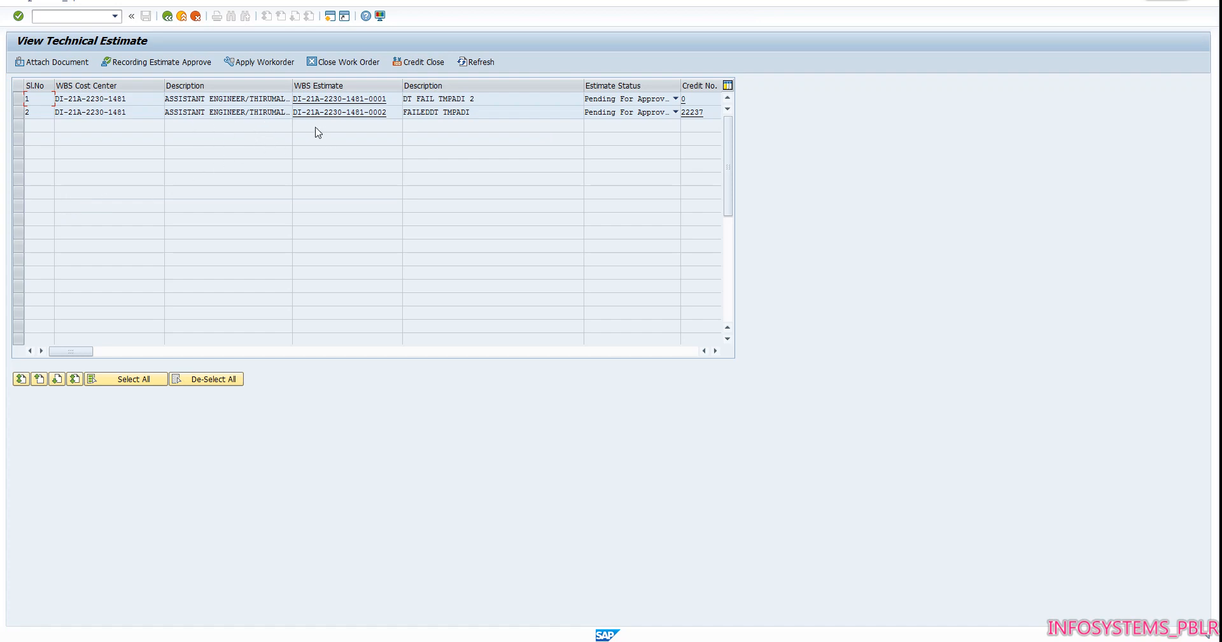
left_click(19, 112)
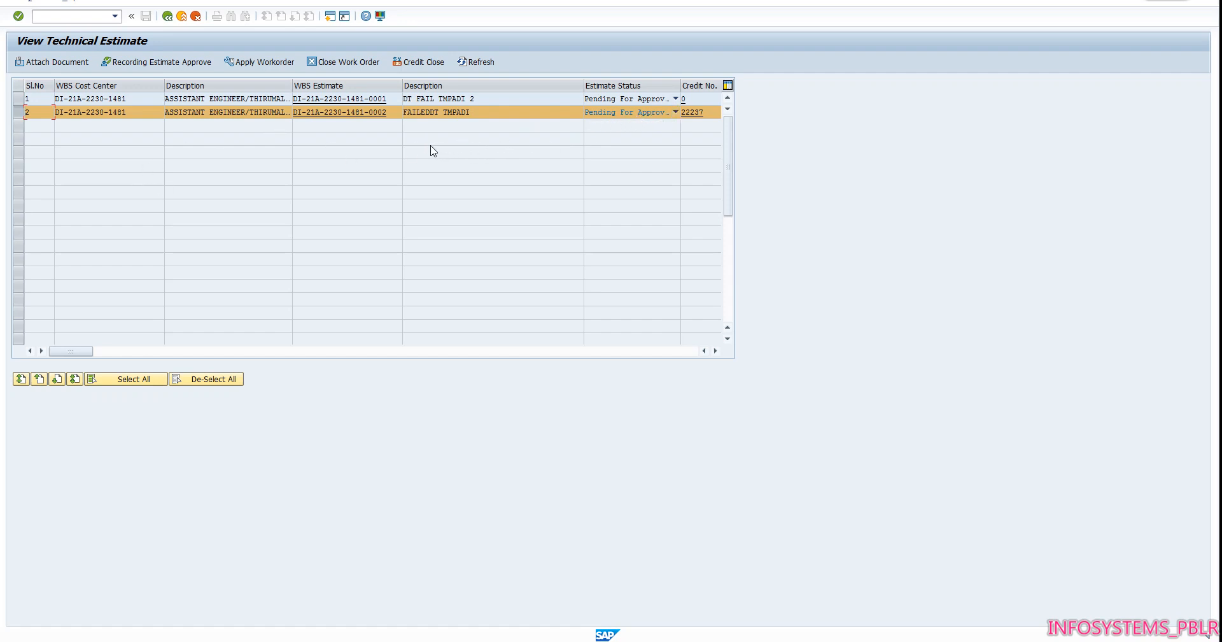
left_click(157, 64)
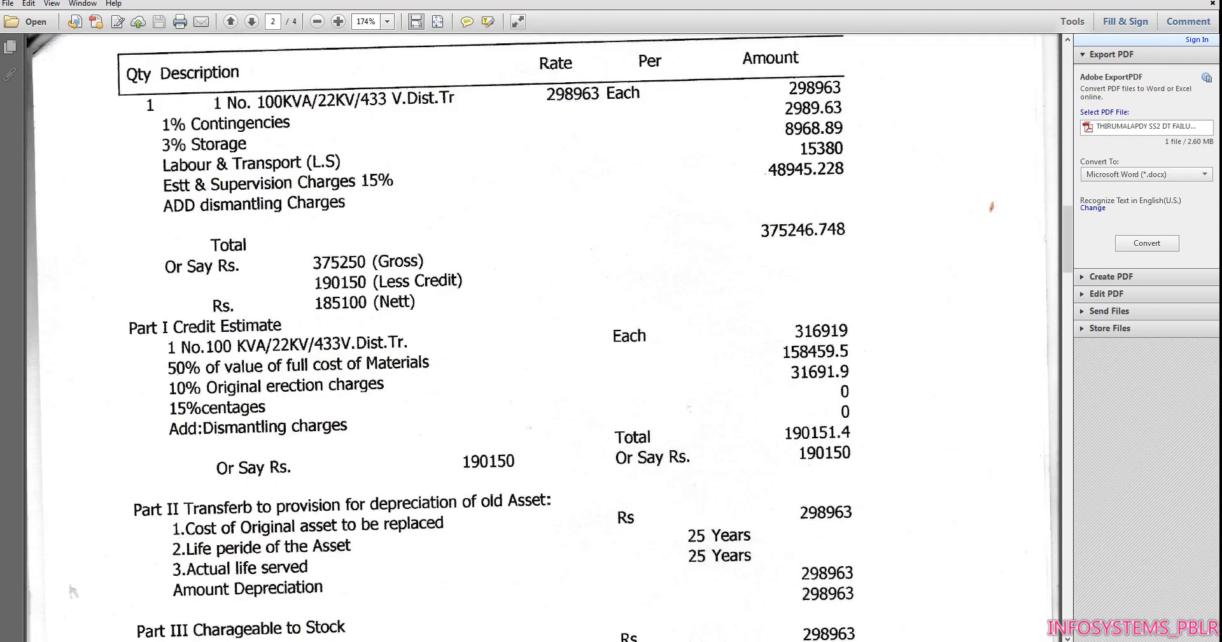
scroll(465, 284, "up", 5)
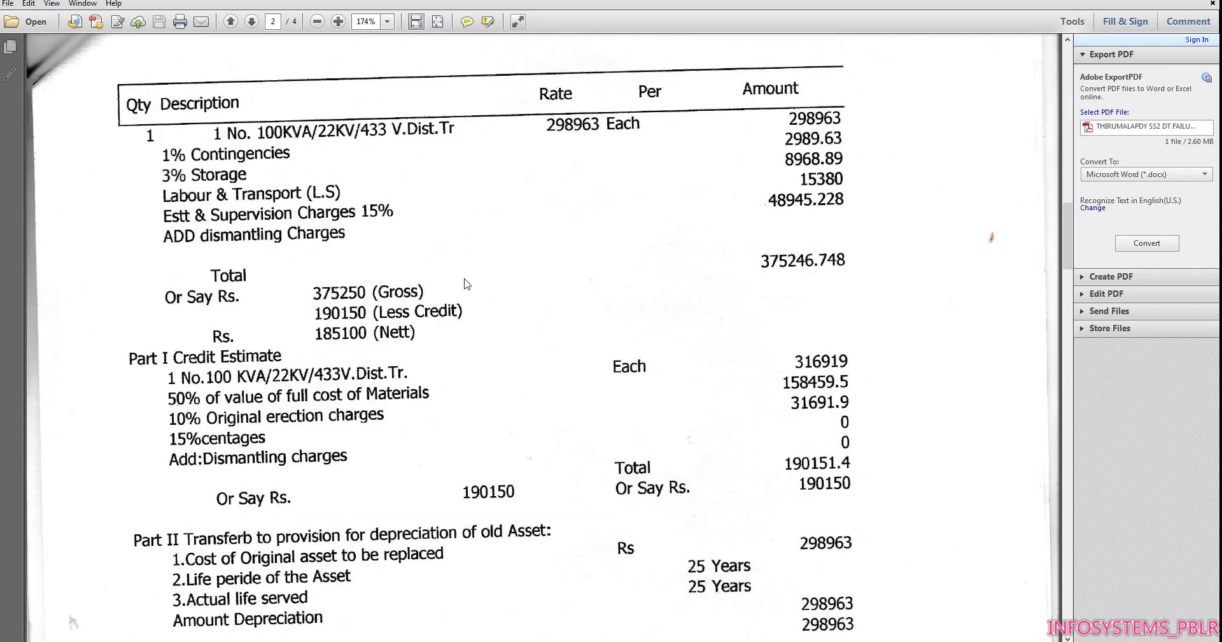
scroll(465, 292, "up", 15)
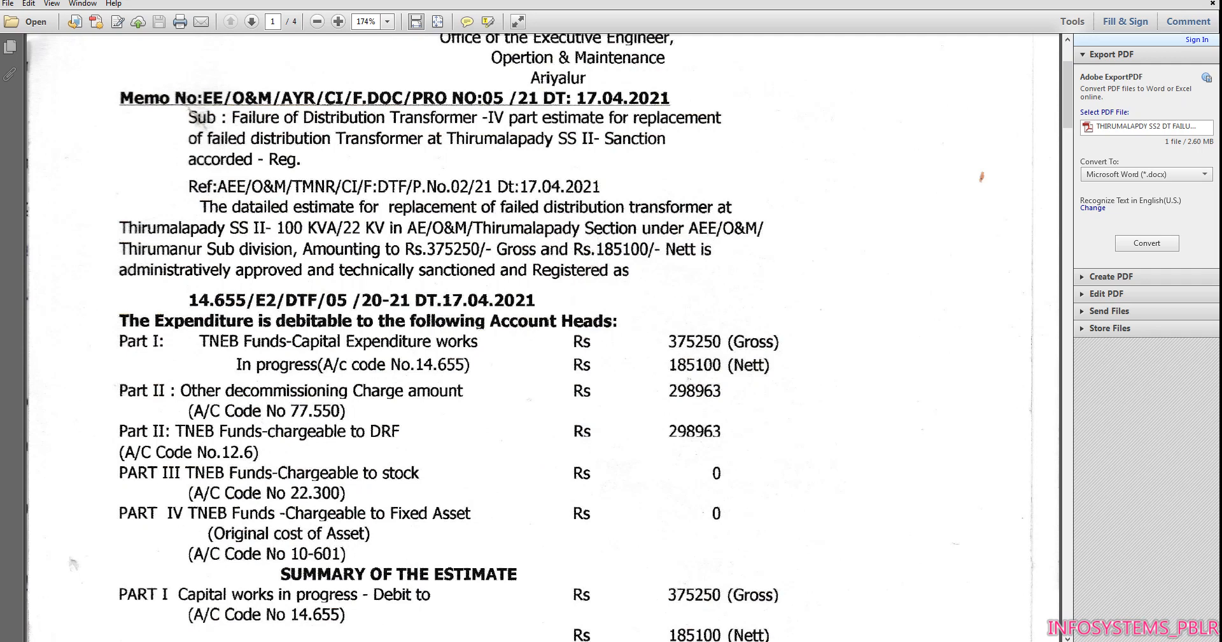
key("alt+Tab")
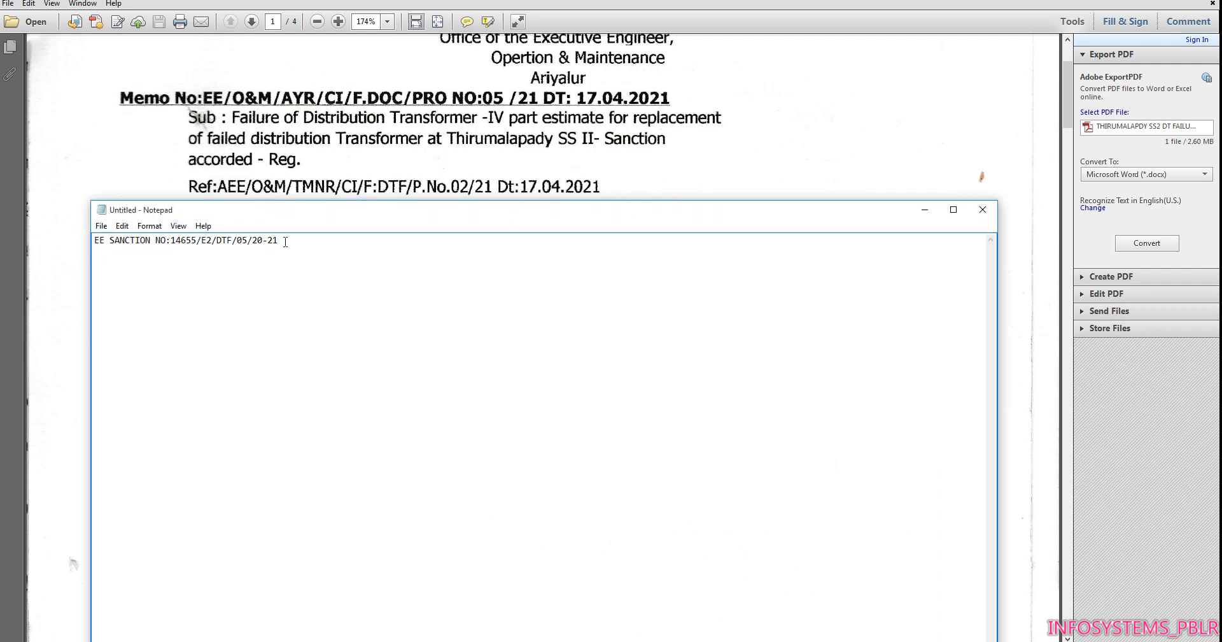
left_click_drag(285, 241, 62, 237)
key("ctrl+c")
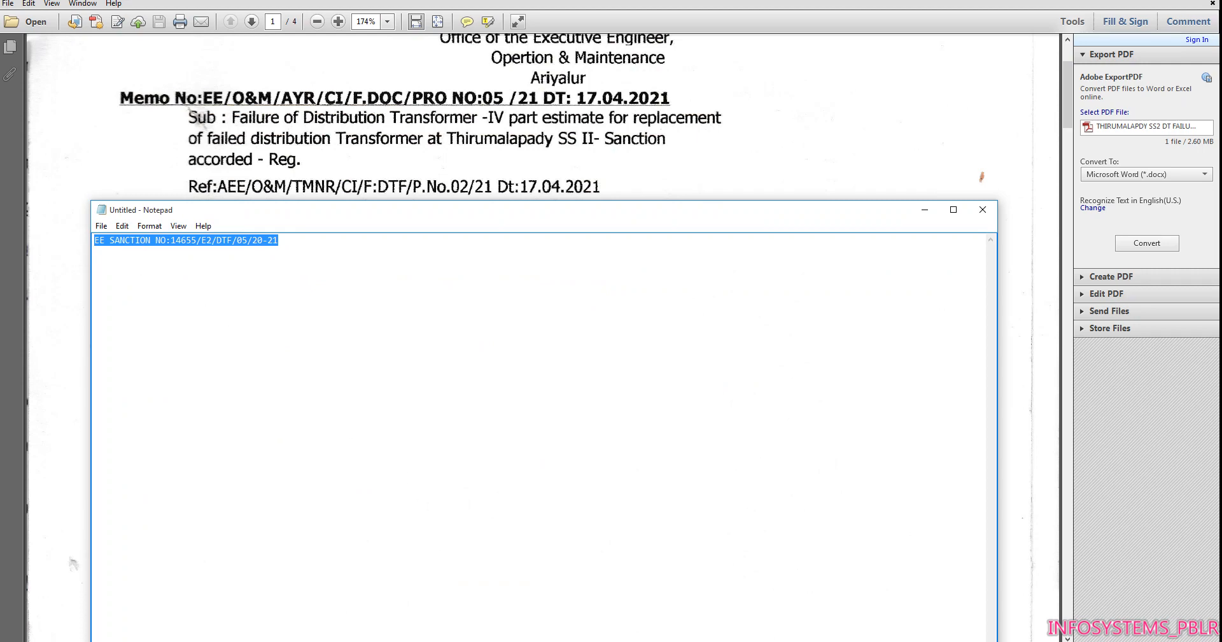
key("alt+Tab")
key("ctrl+v")
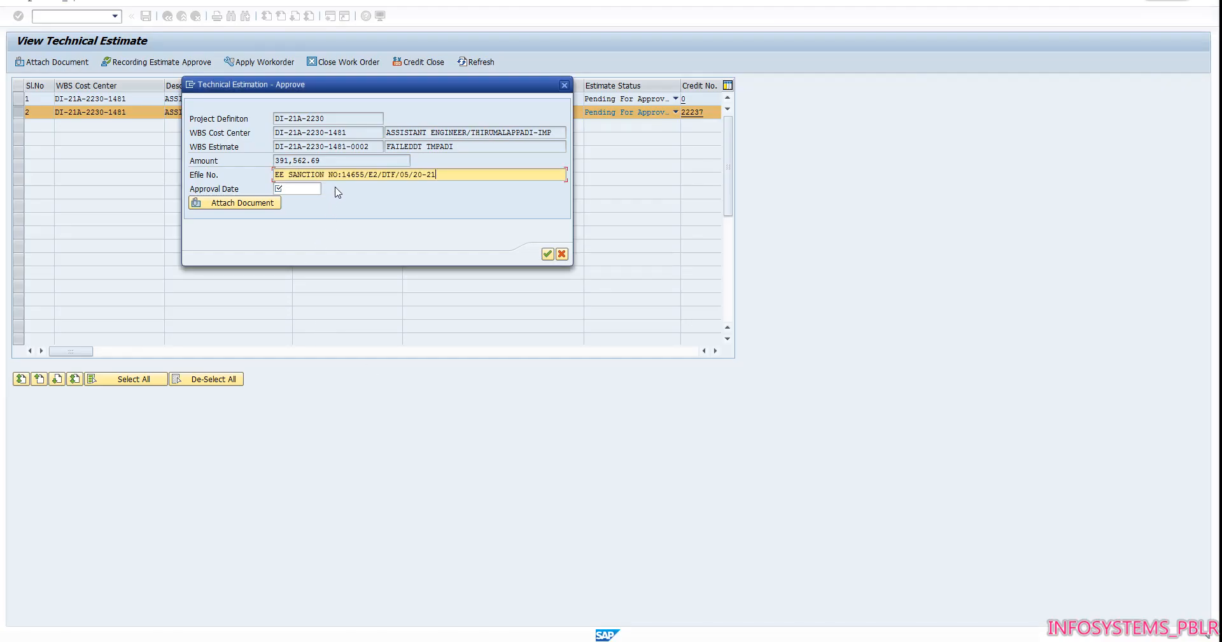
Step: Look up the sanction date in the memo PDF and set the estimate's Approval Date to 17.04.2021
key("alt+Tab")
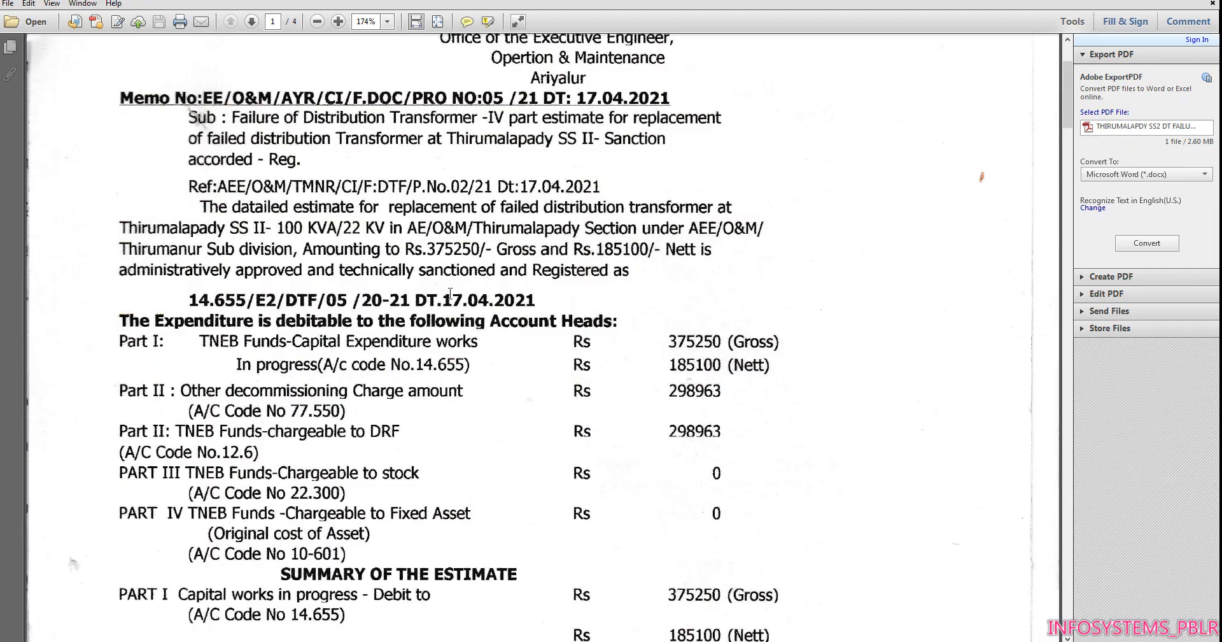
key("alt+Tab")
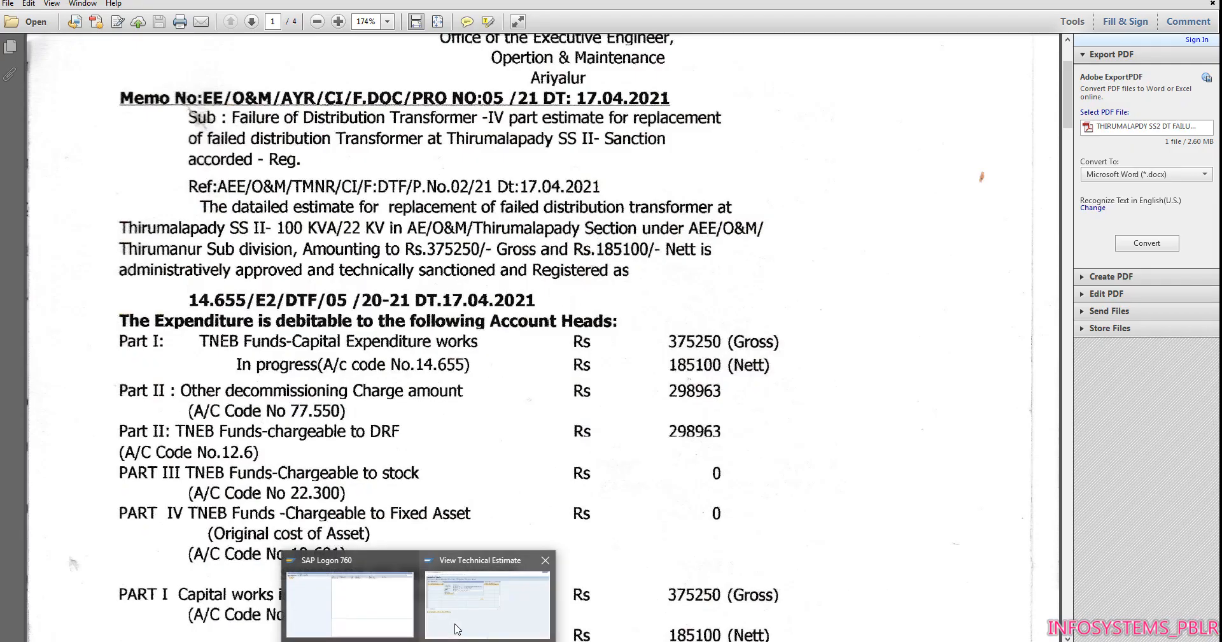
left_click(297, 188)
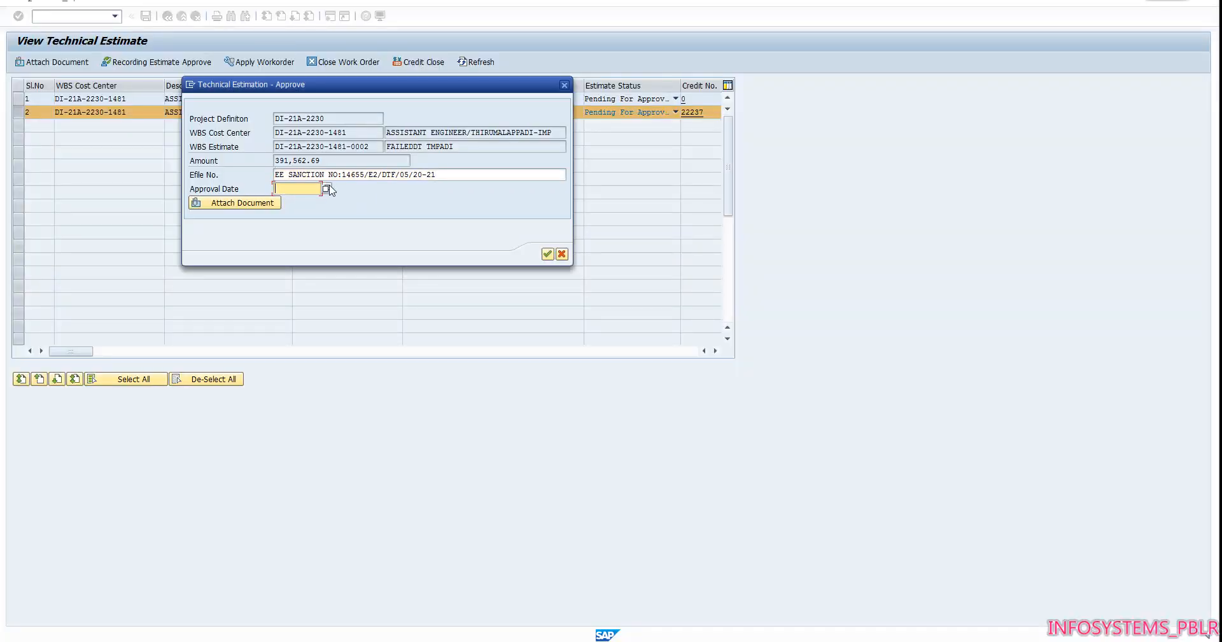
left_click(326, 189)
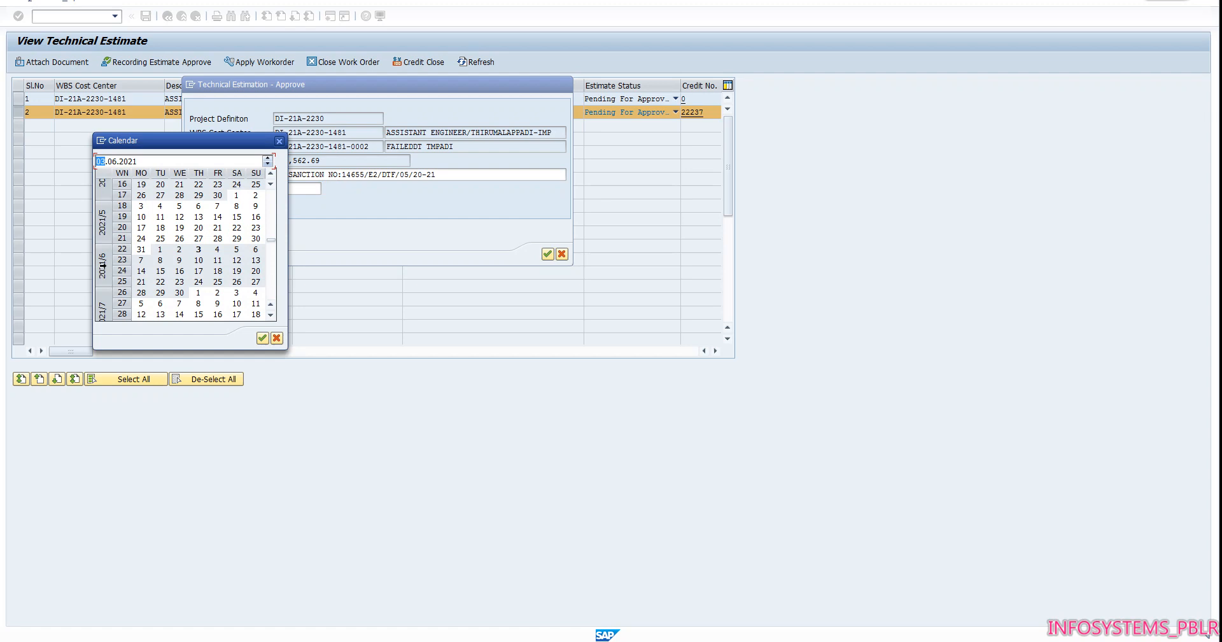
left_click(270, 174)
left_click(271, 174)
left_click(270, 174)
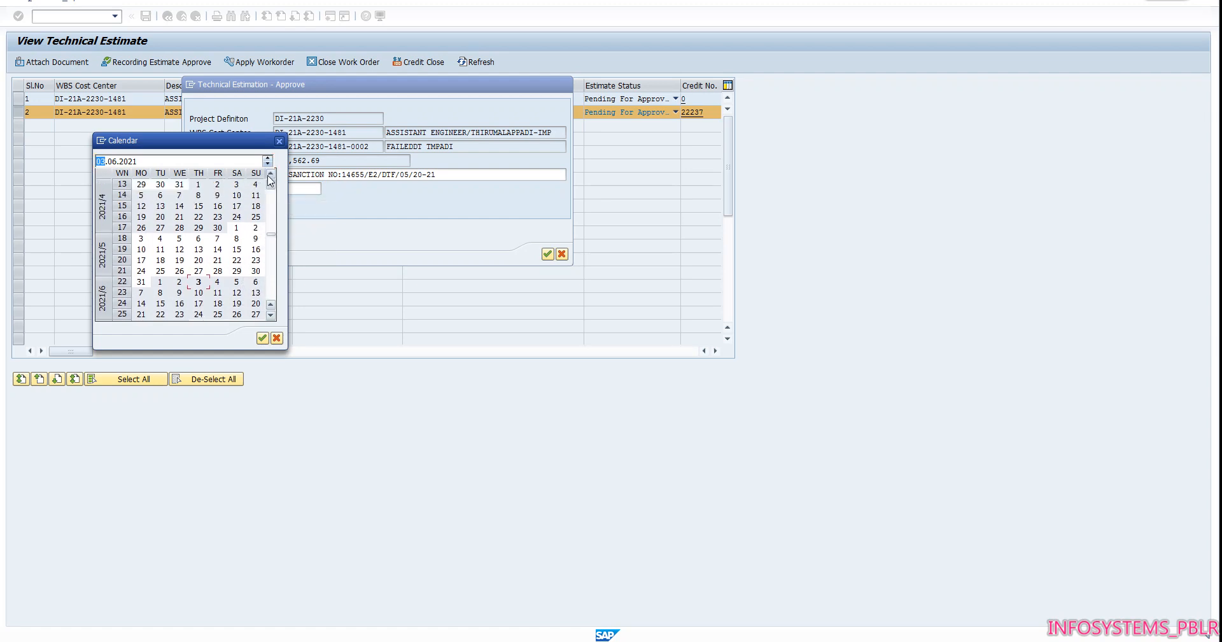
left_click(236, 208)
double_click(237, 207)
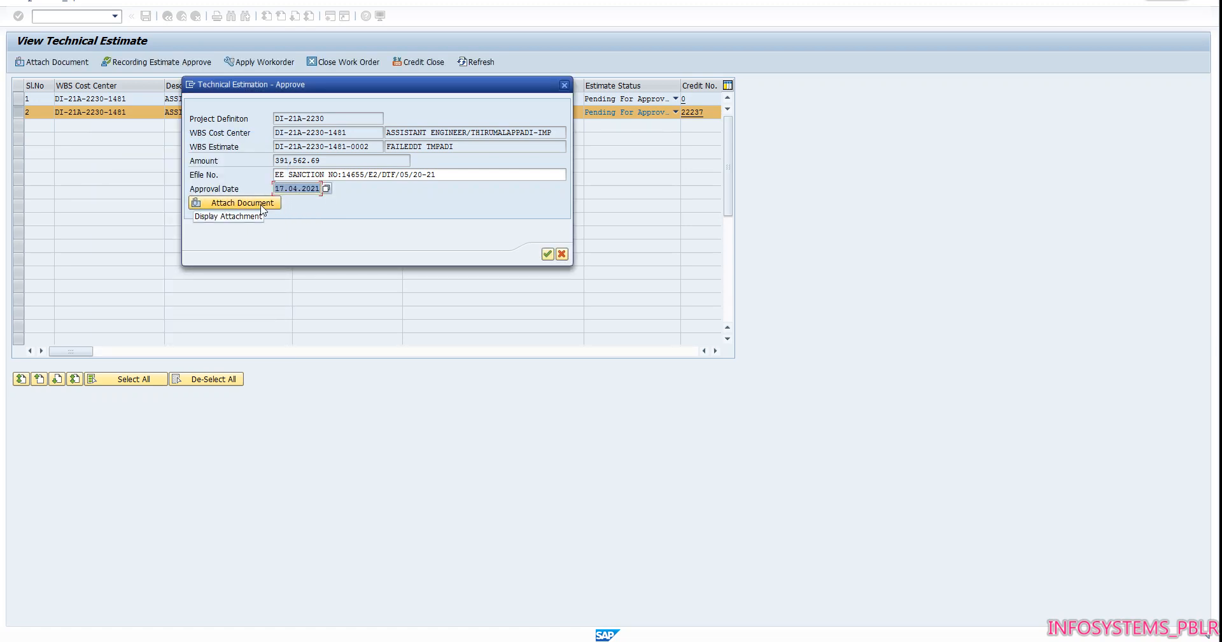
Step: Create a linked document of type TES for the approval, described as SANCTION COPY TMPADI SS2 FAILUR DT
left_click(263, 209)
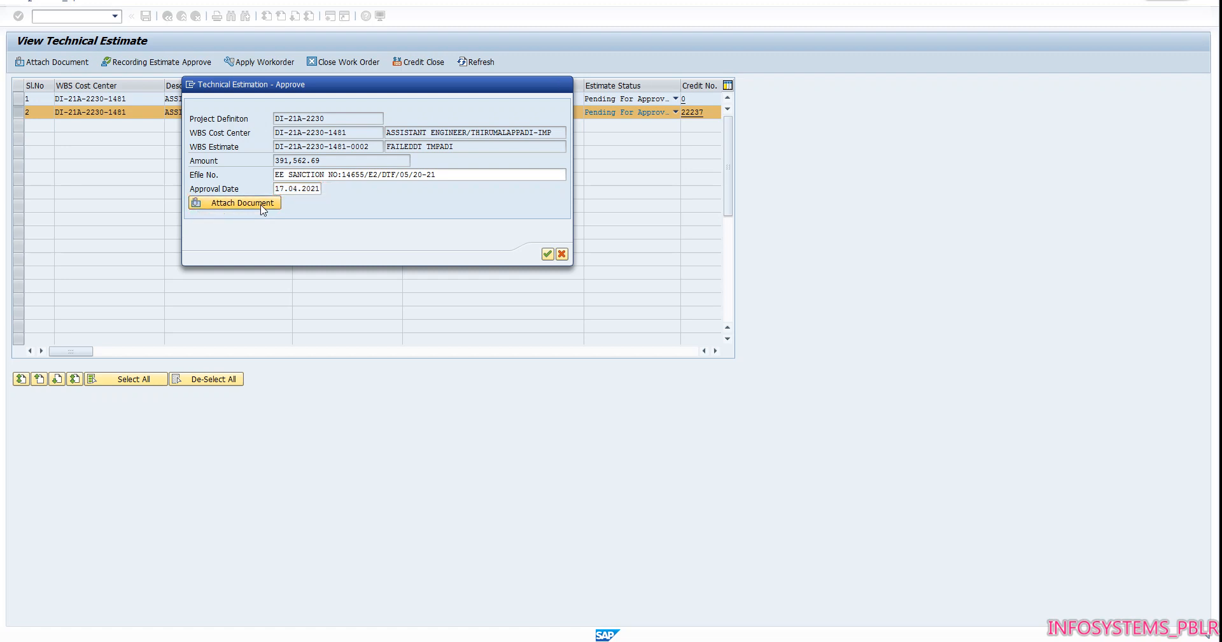
left_click(262, 209)
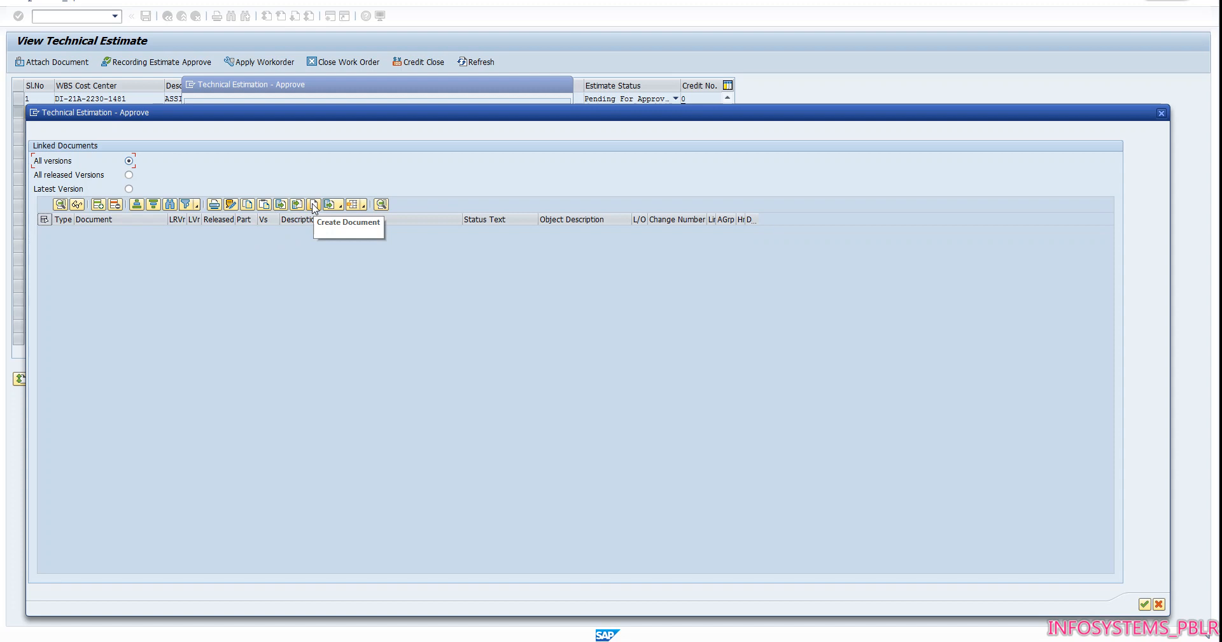
left_click(314, 204)
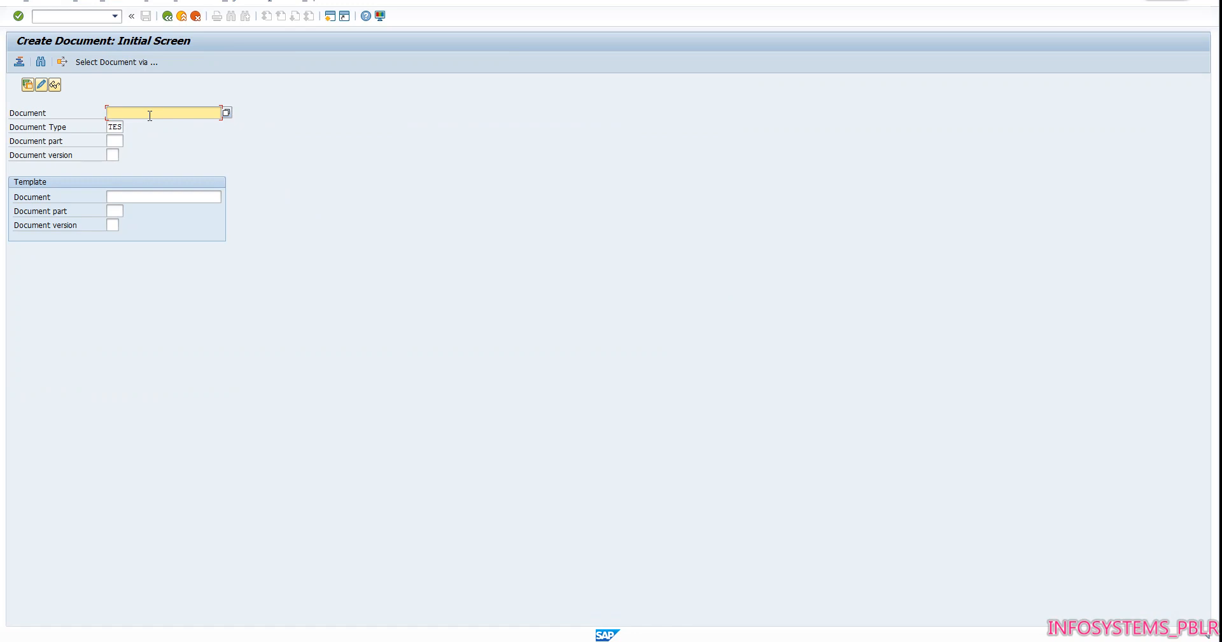
key("Return")
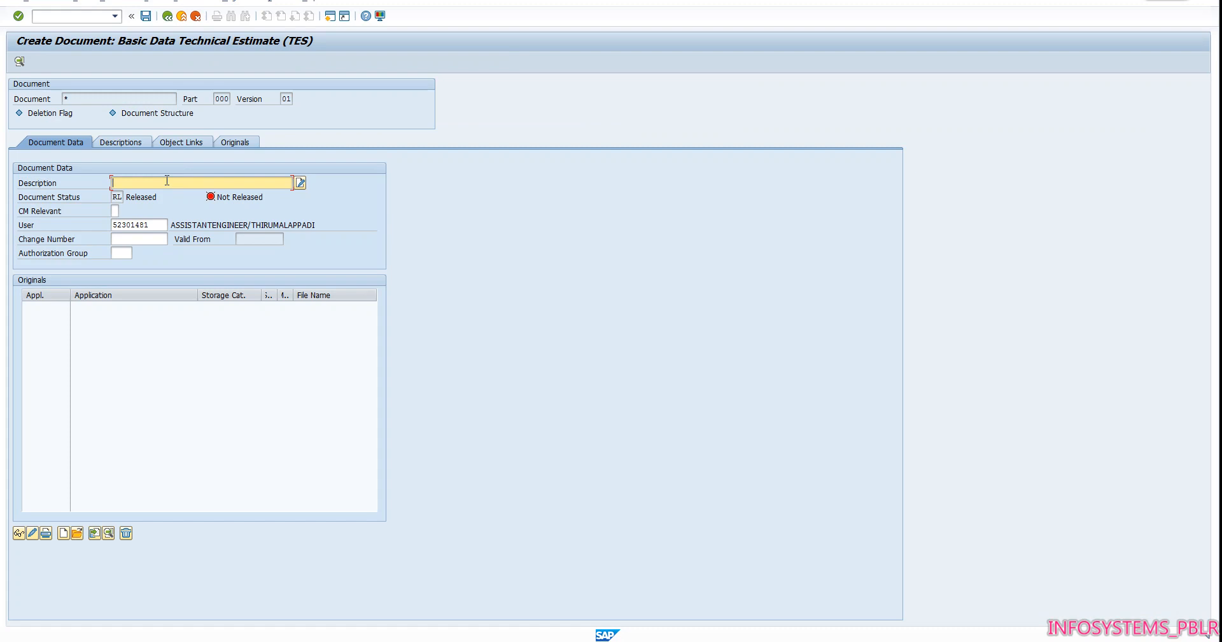
type("SA")
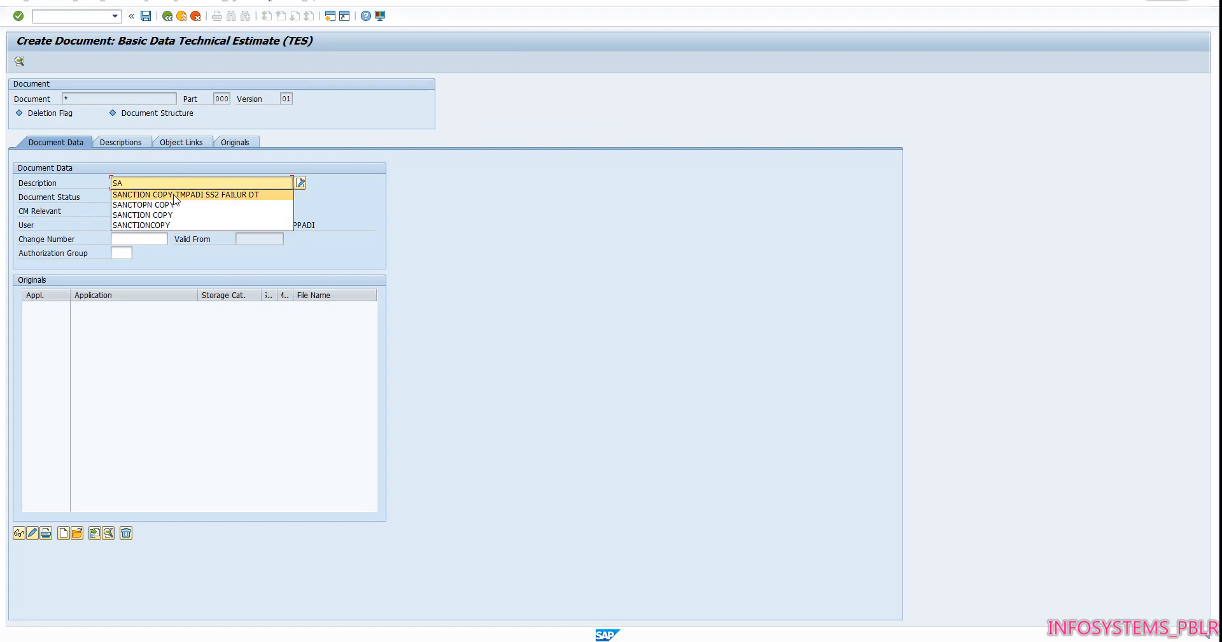
left_click(174, 194)
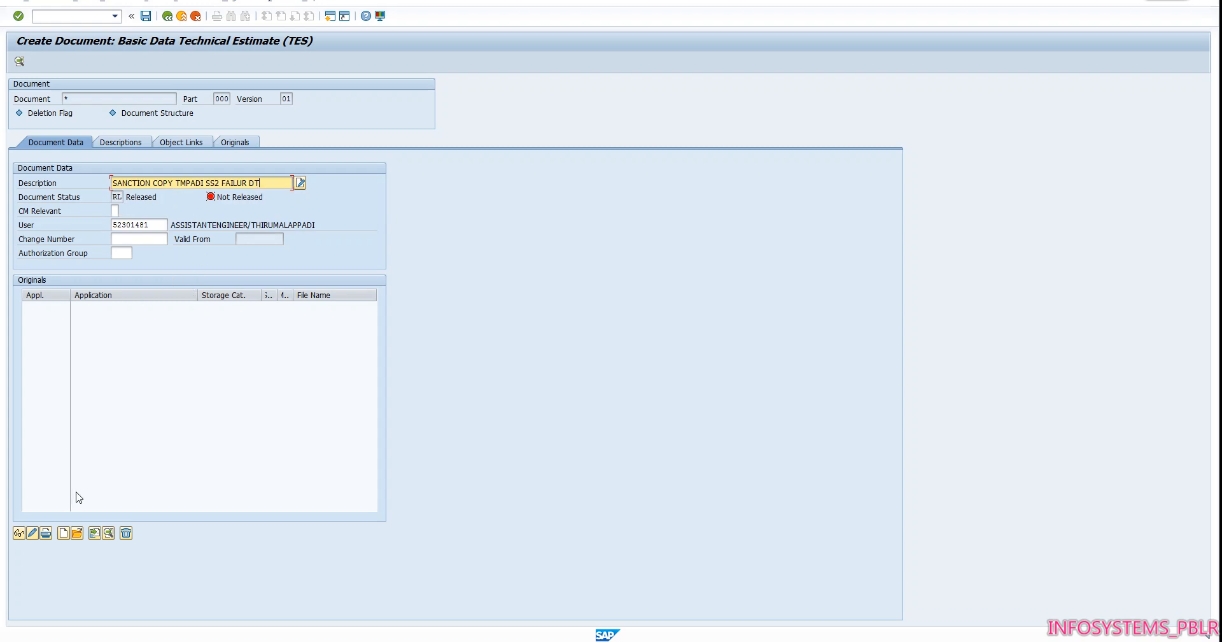
Step: Add the Desktop file THIRUMALAPDY SS2 DT FAILURE.pdf as the document's original, allowing file access, and check it in
left_click(78, 539)
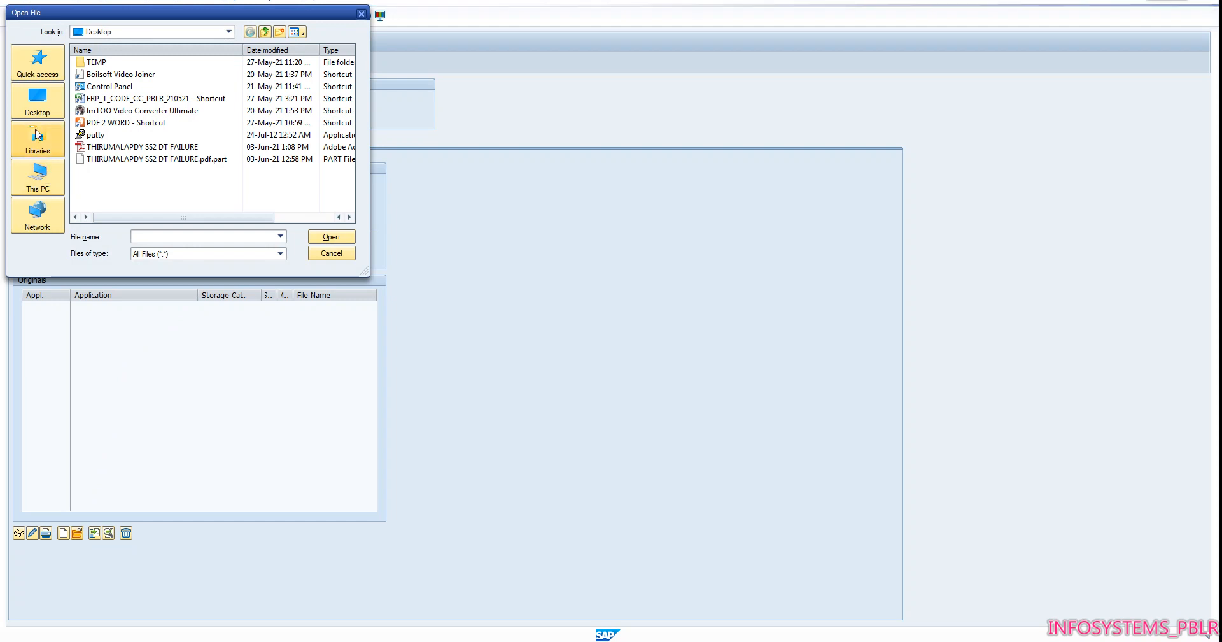
left_click(36, 113)
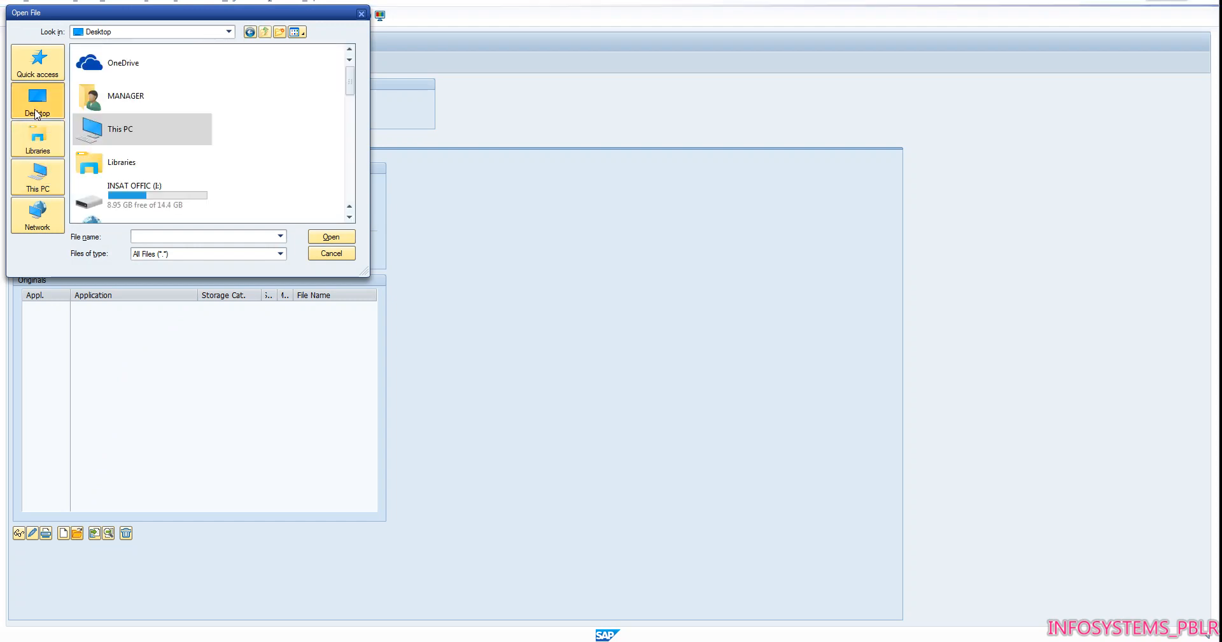
scroll(349, 217, "down", 10)
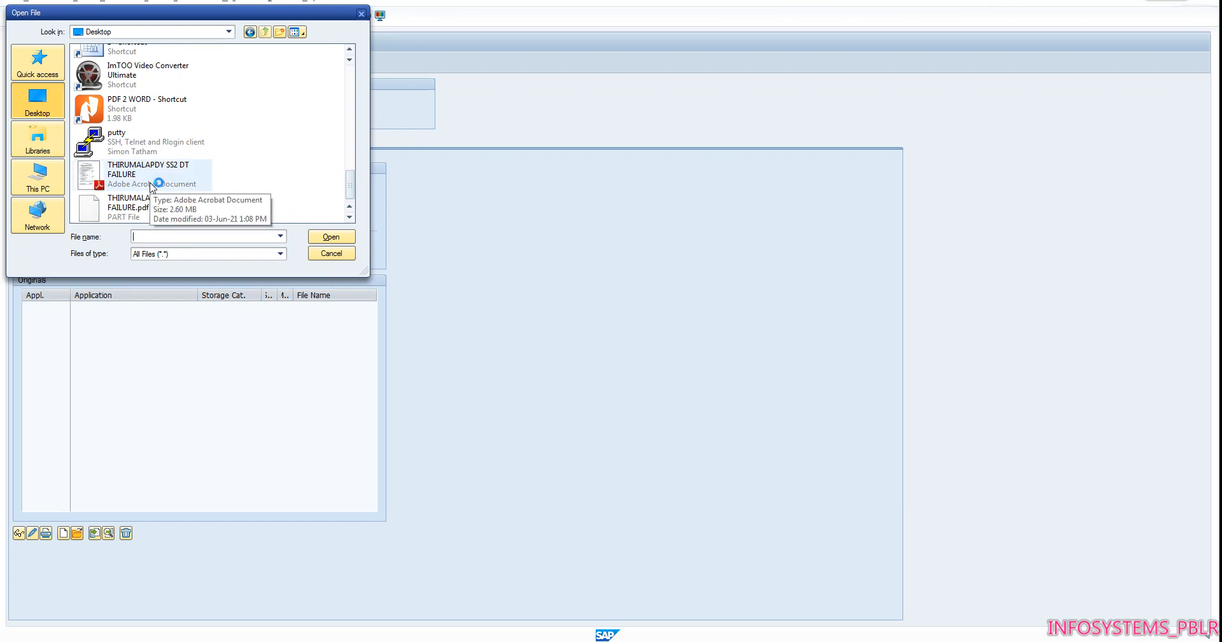
double_click(152, 184)
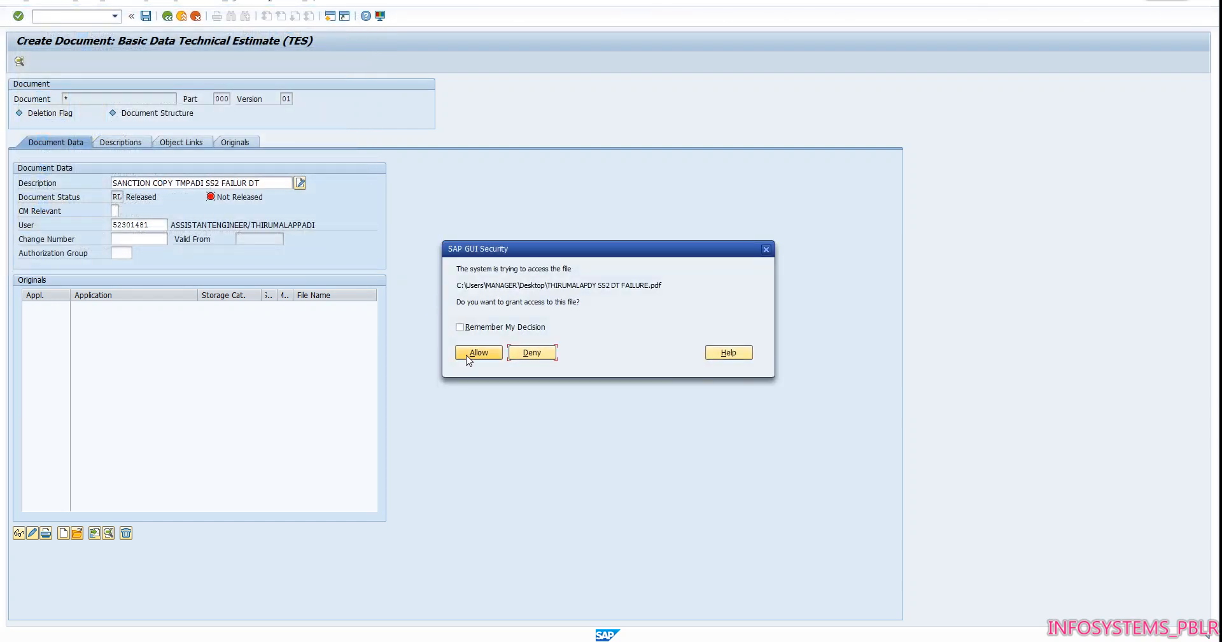
left_click(468, 354)
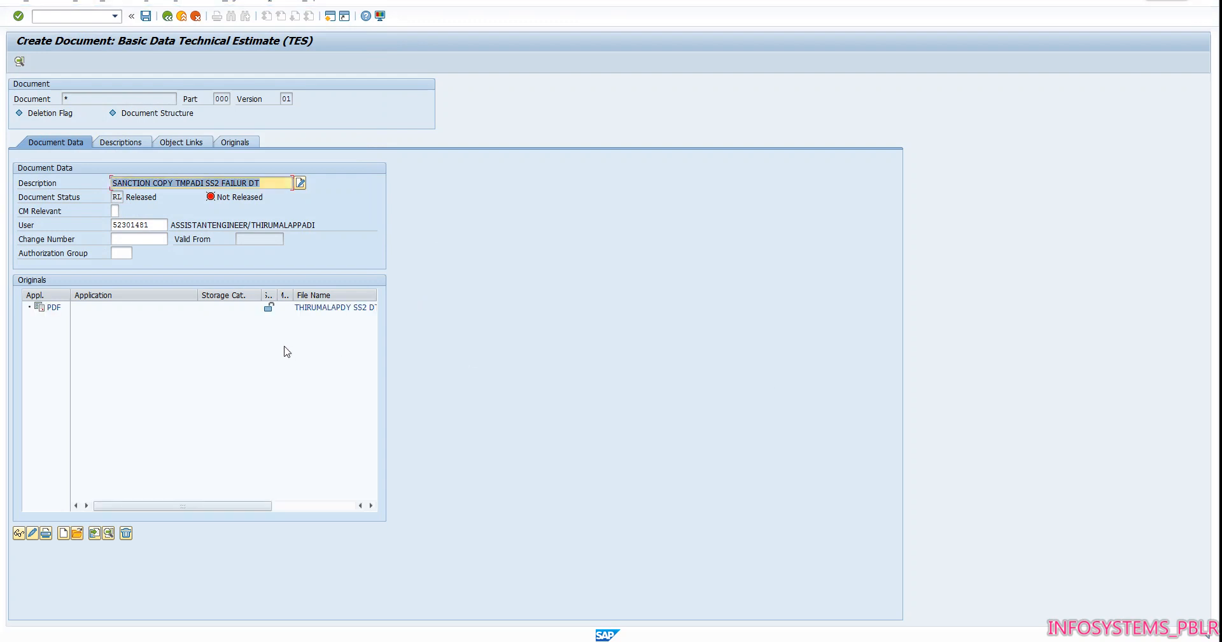
right_click(270, 312)
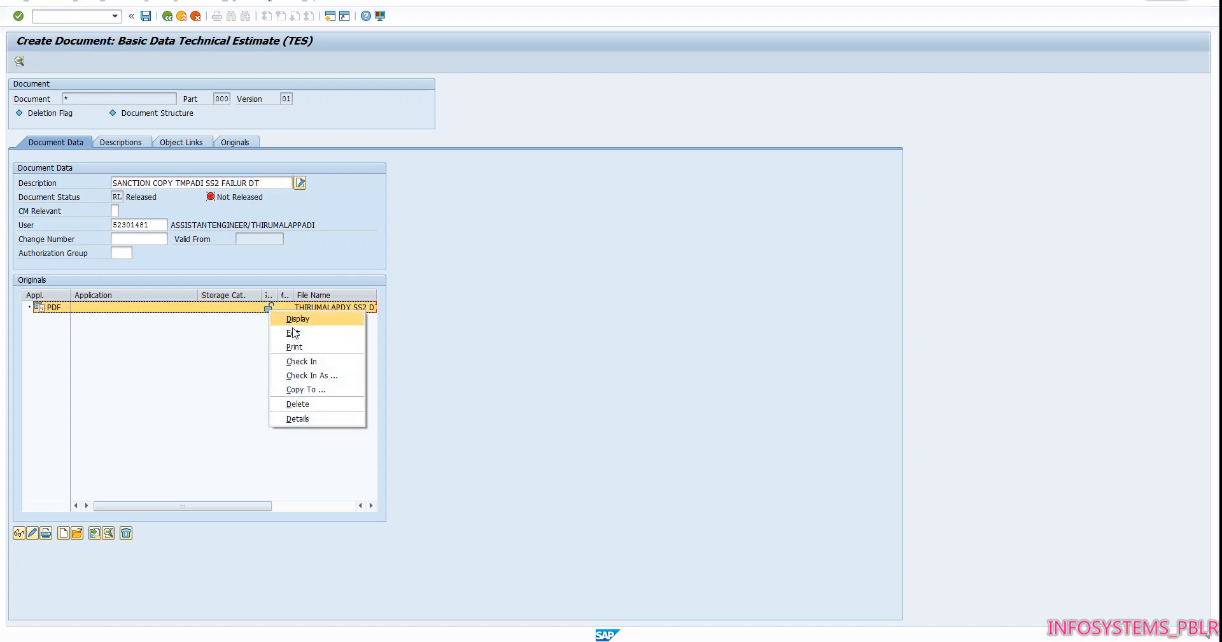
left_click(310, 362)
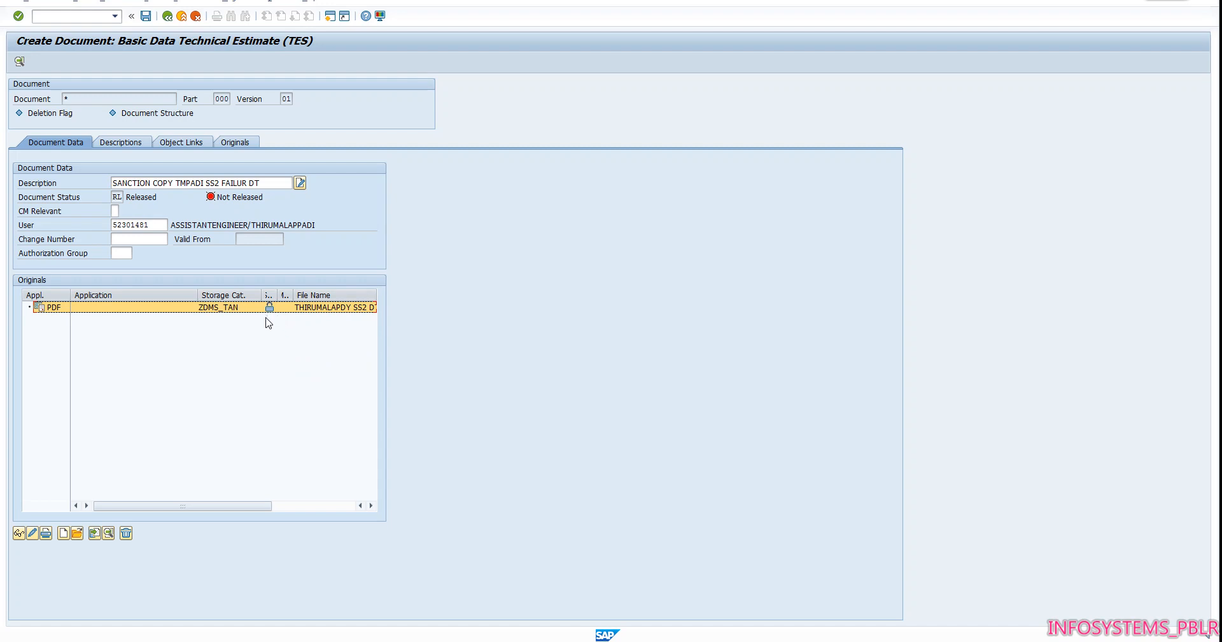
Step: Save the linked document with file access allowed, and confirm the estimate's approval entry
left_click(146, 17)
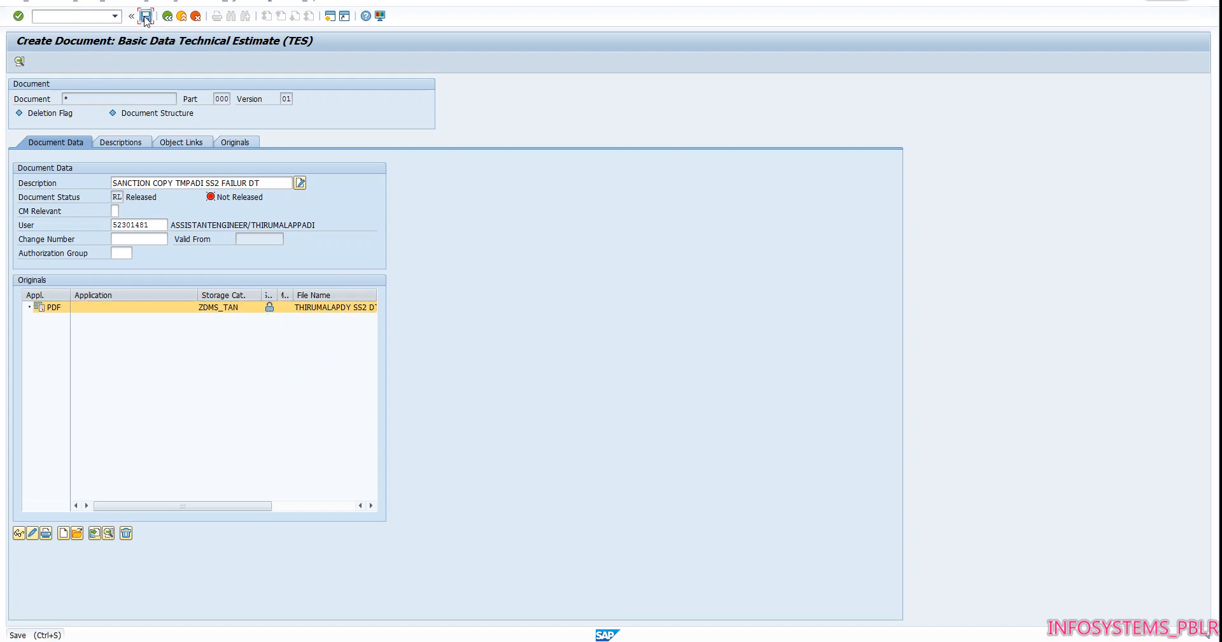
left_click(463, 358)
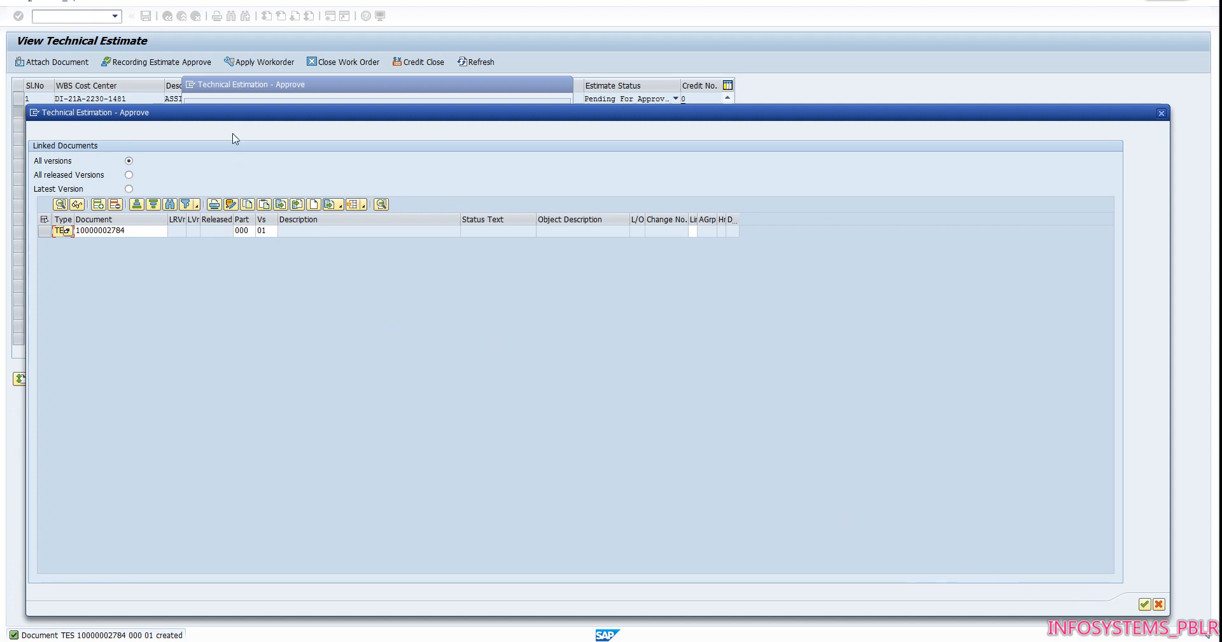
left_click(1145, 605)
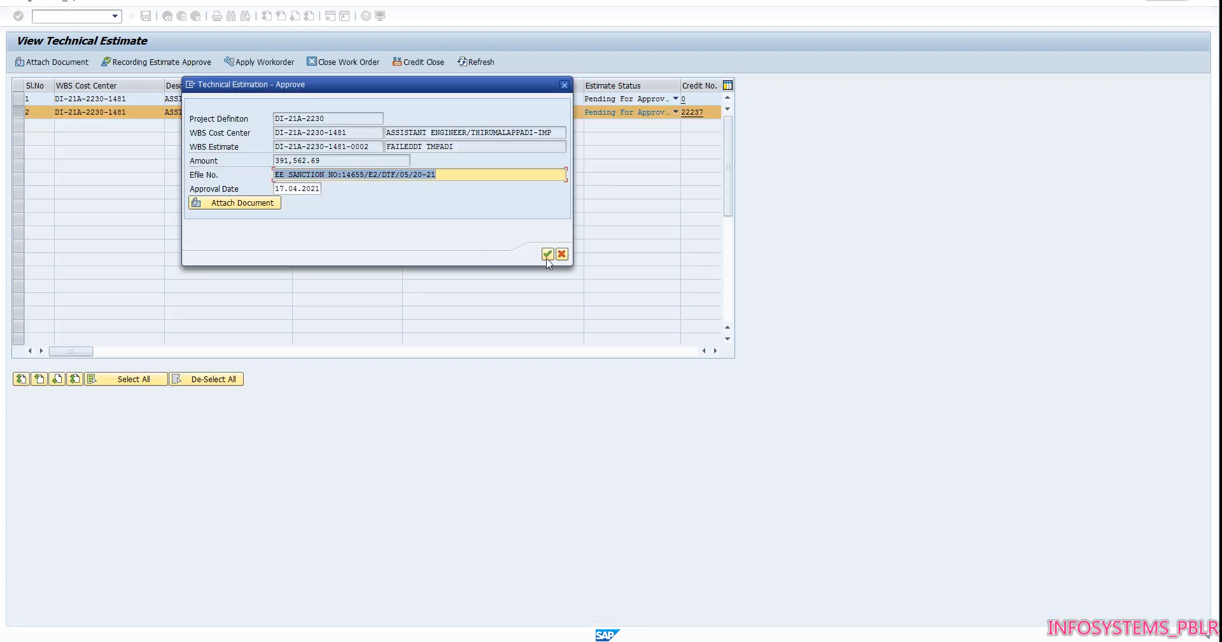
left_click(549, 256)
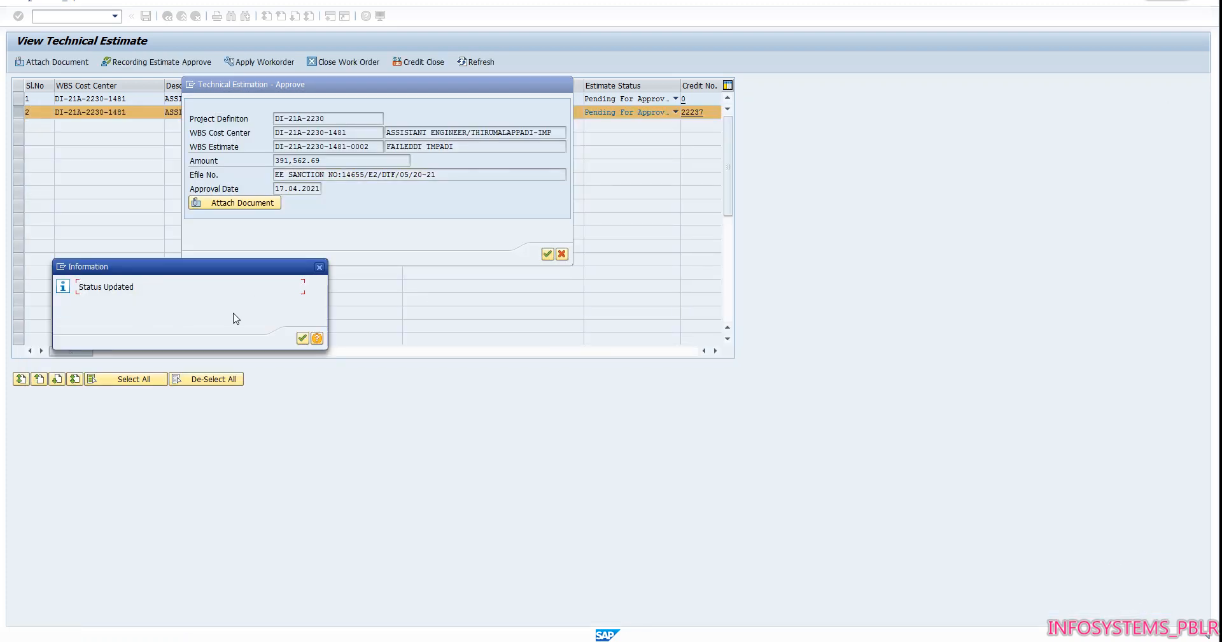
left_click(303, 338)
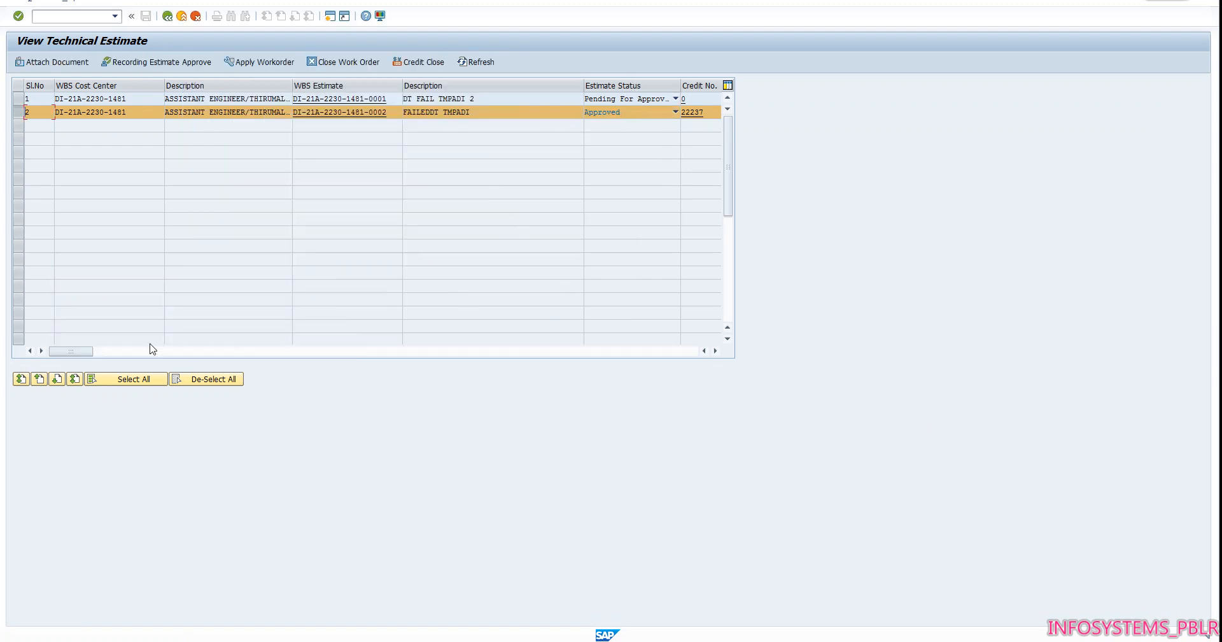
left_click_drag(76, 351, 232, 374)
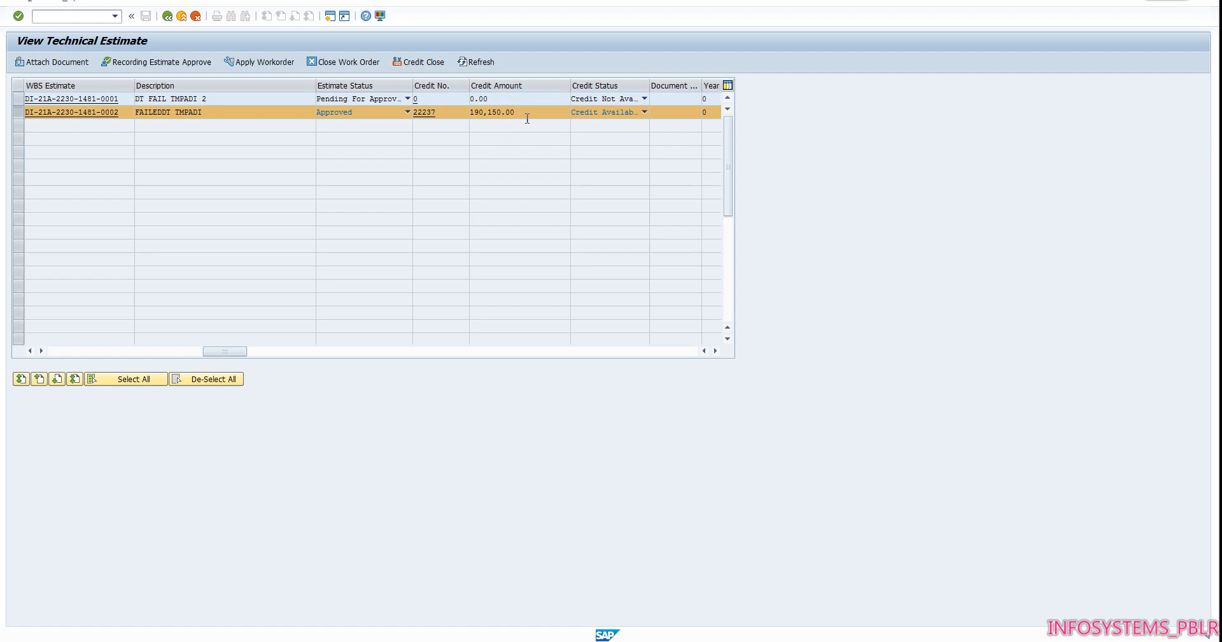
left_click_drag(232, 350, 313, 352)
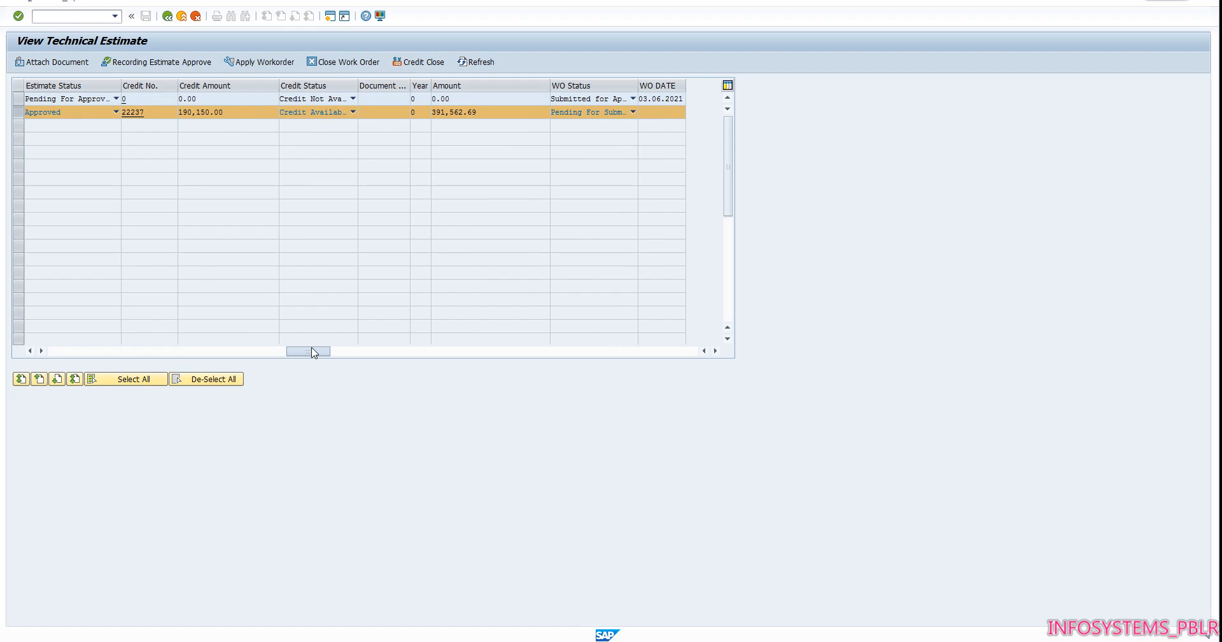
left_click_drag(313, 352, 70, 351)
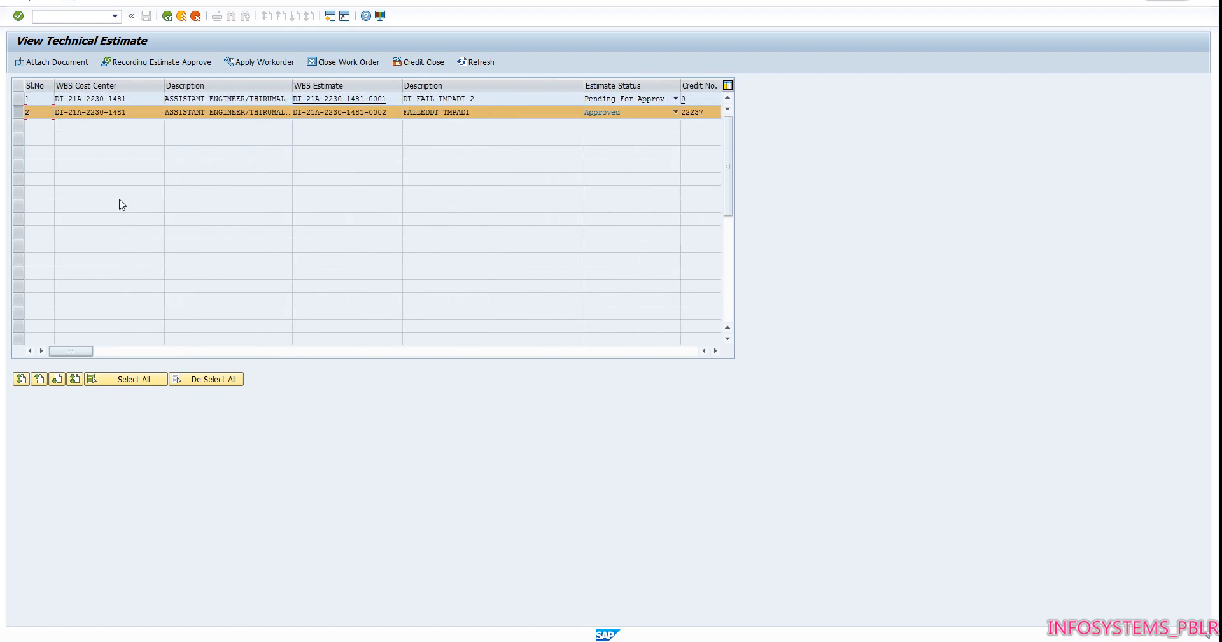
left_click(236, 64)
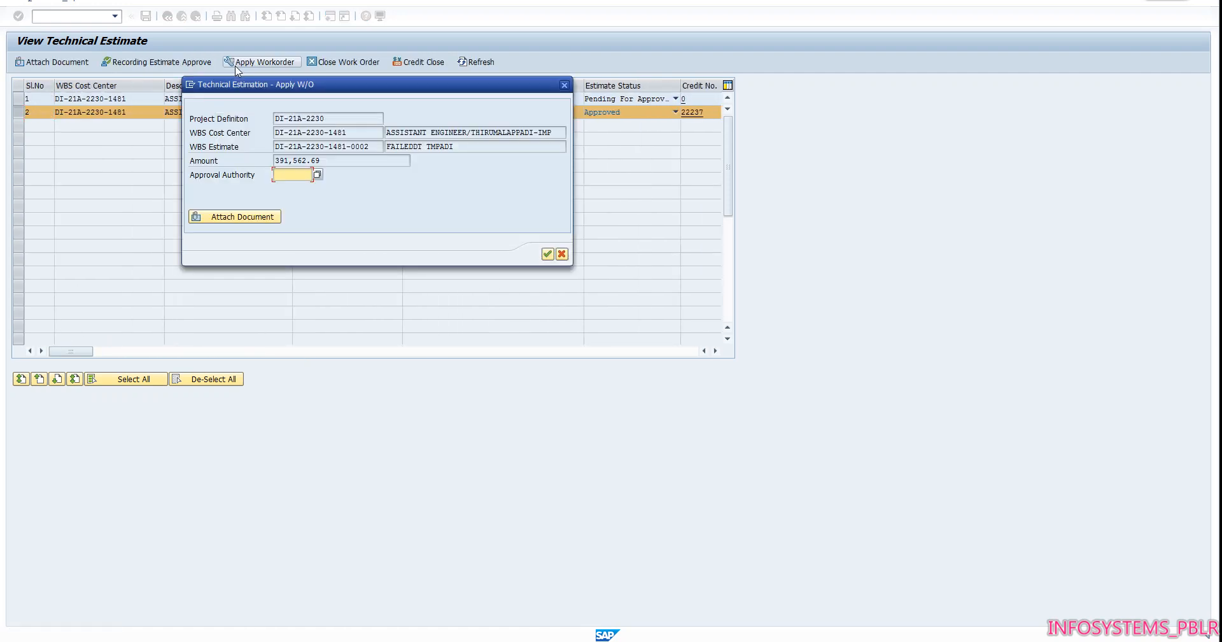
left_click(317, 175)
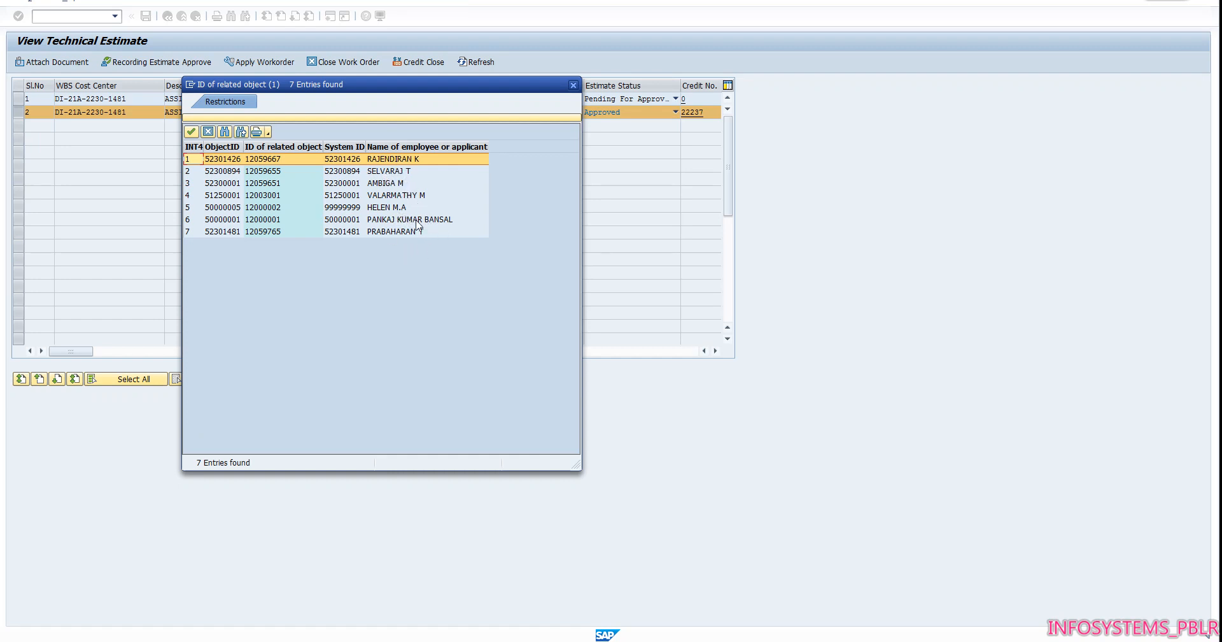
double_click(378, 160)
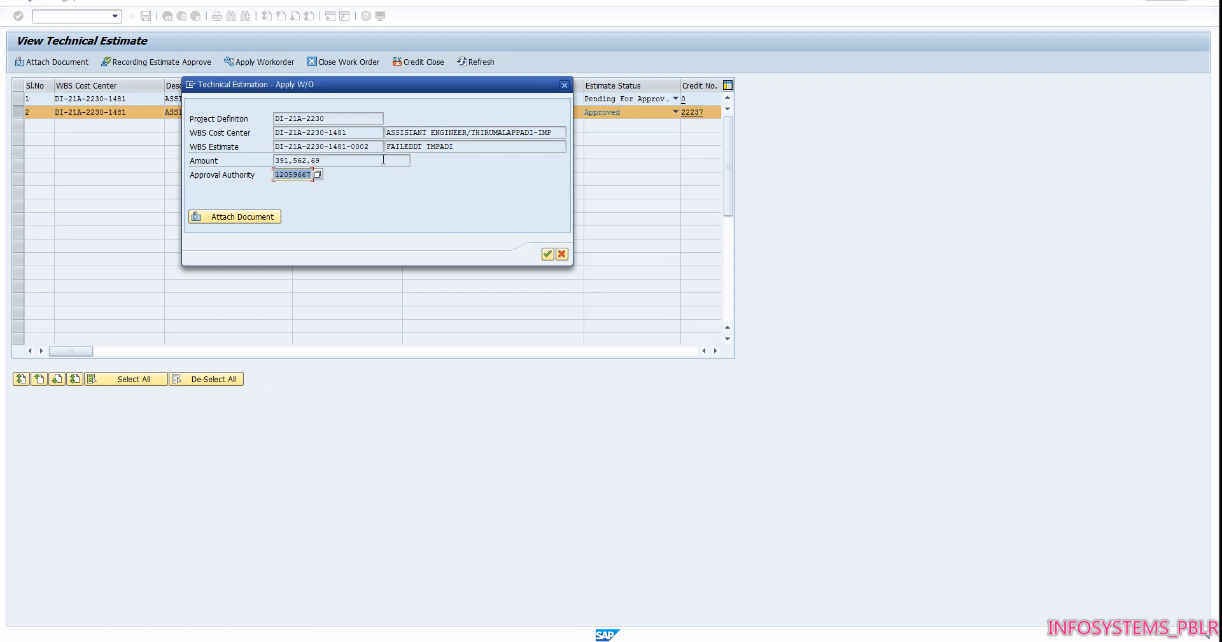
left_click(545, 259)
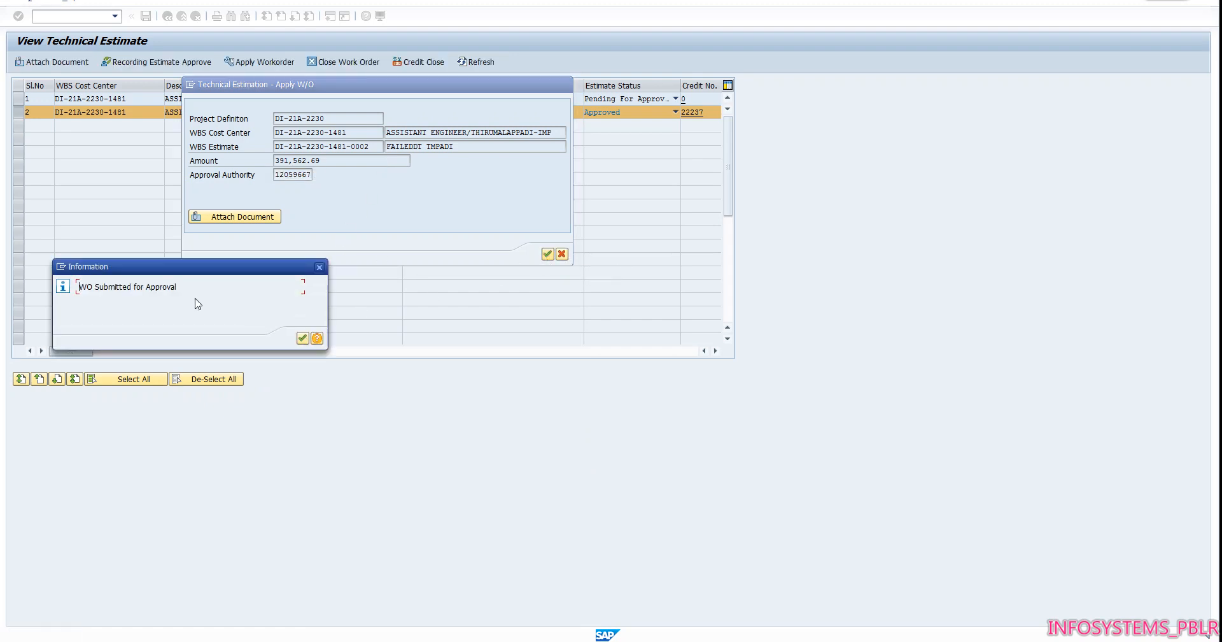
left_click(303, 338)
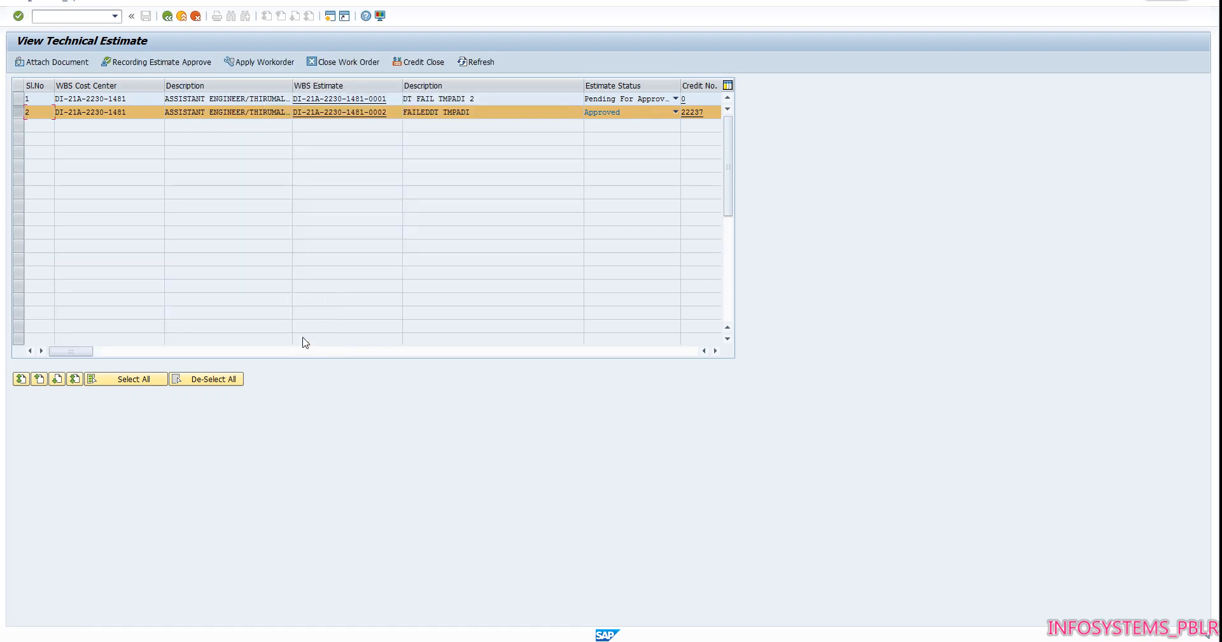
left_click_drag(87, 350, 381, 331)
left_click(489, 113)
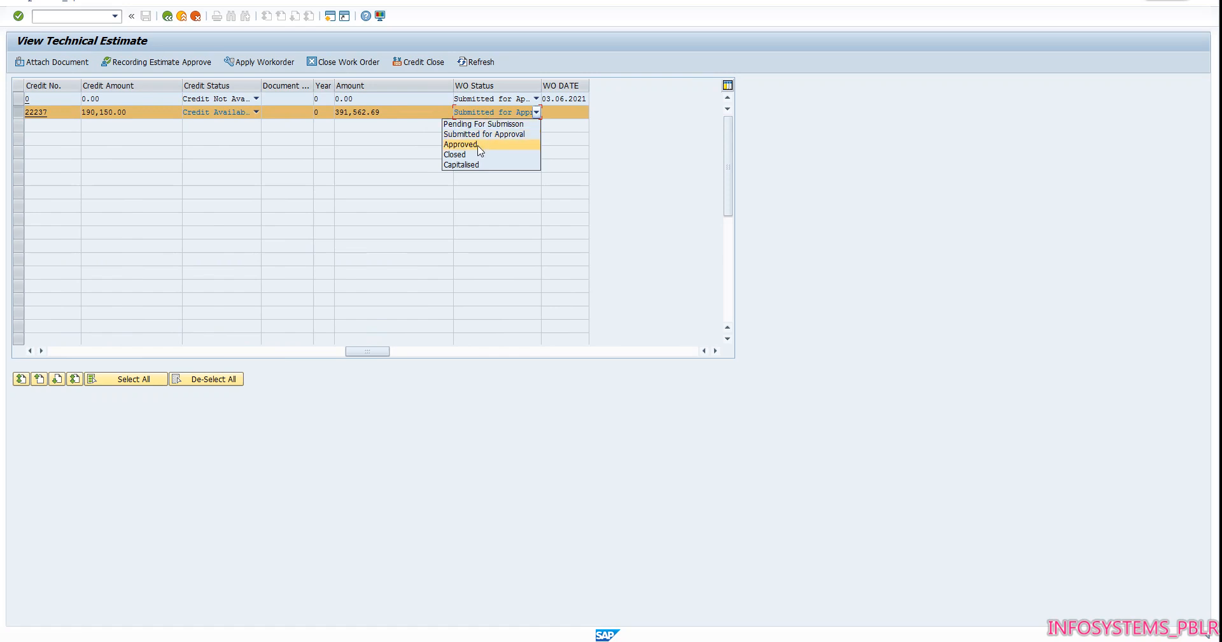
left_click(355, 156)
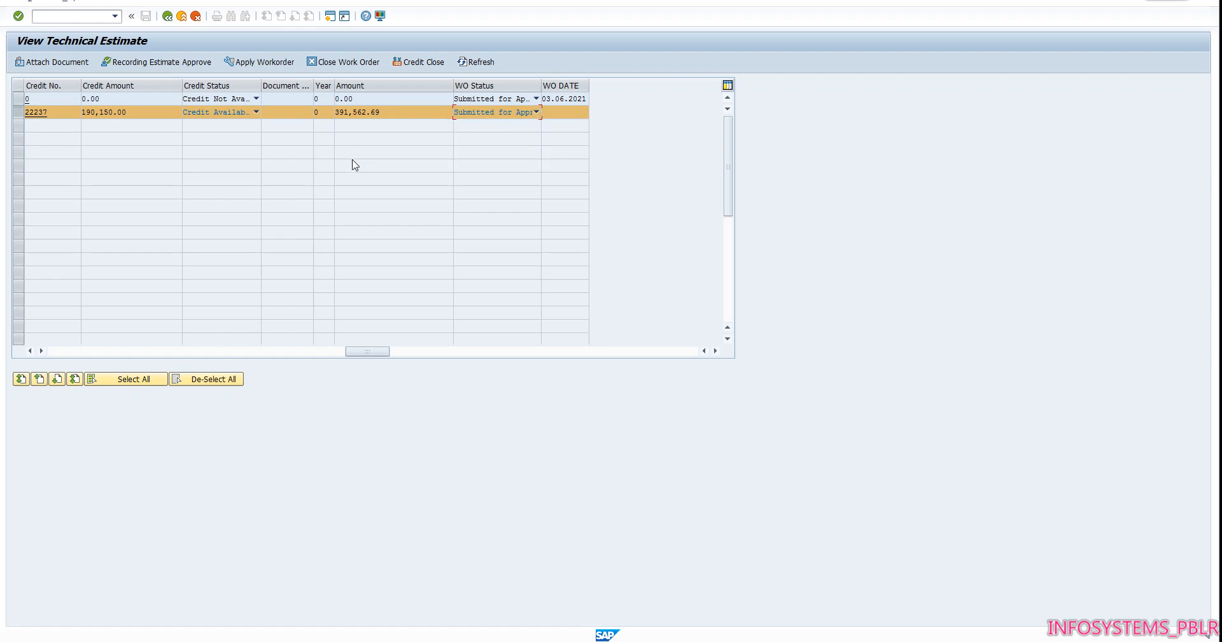
left_click_drag(355, 351, 287, 352)
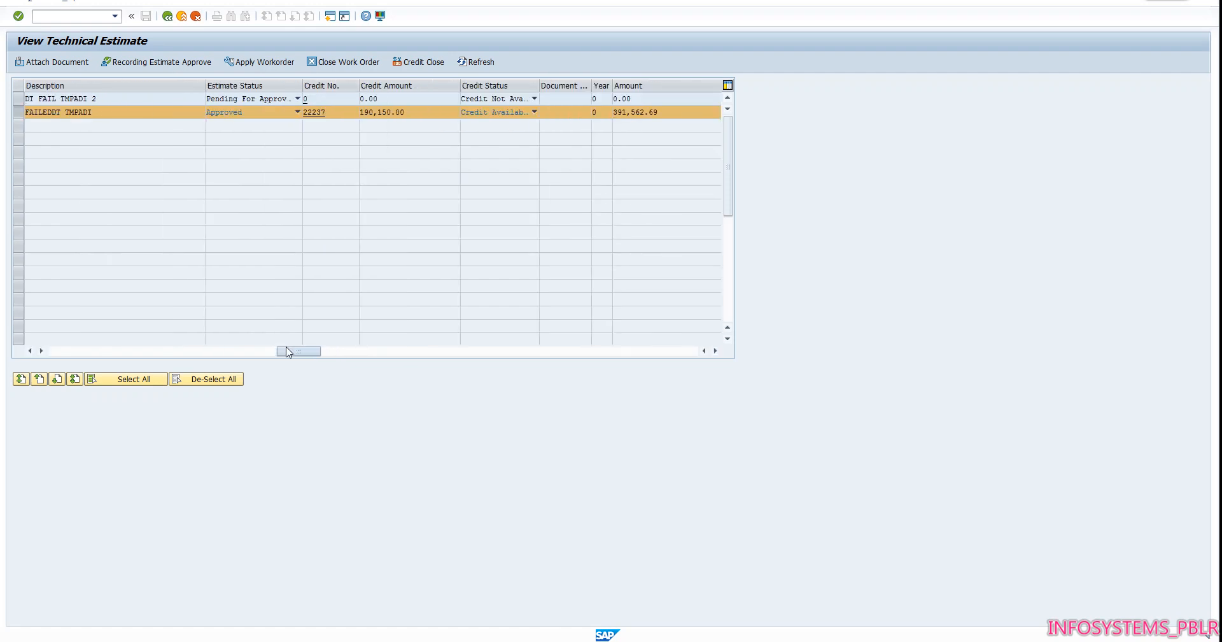